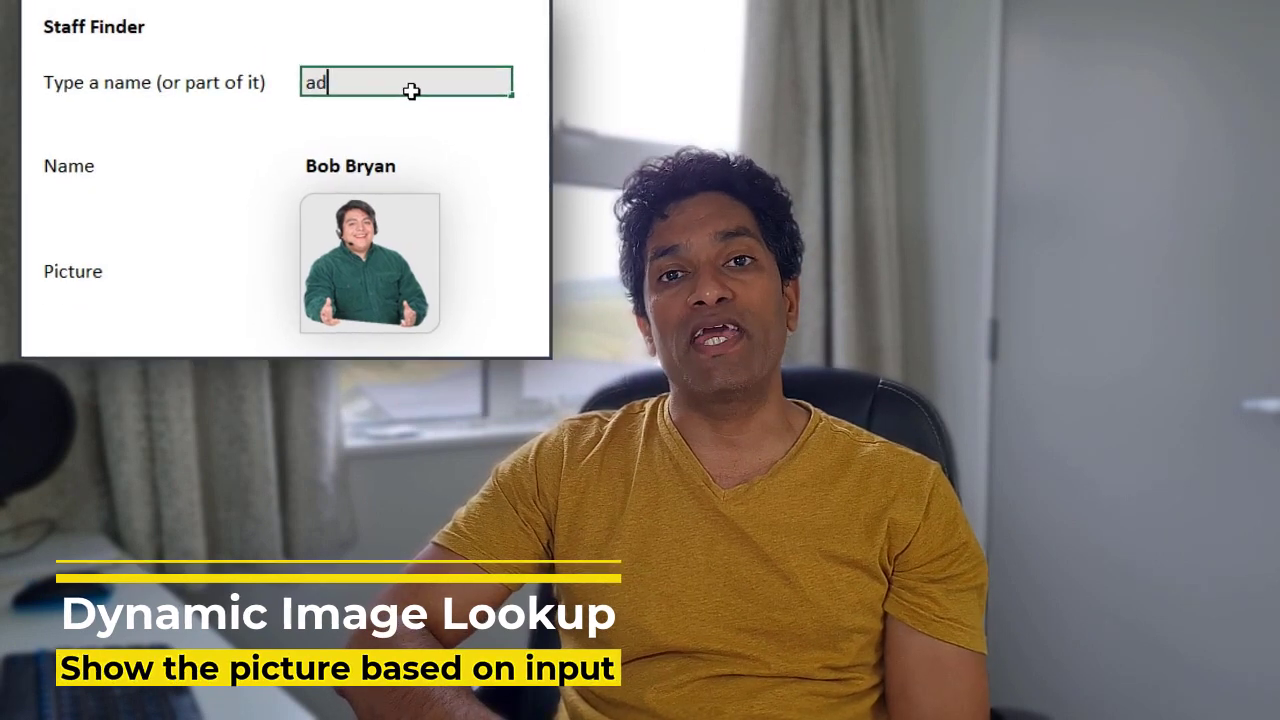
# Search the Staff Finder for the partial name adam in cell C5.
pyautogui.hotkey('ctrl', 'Return')
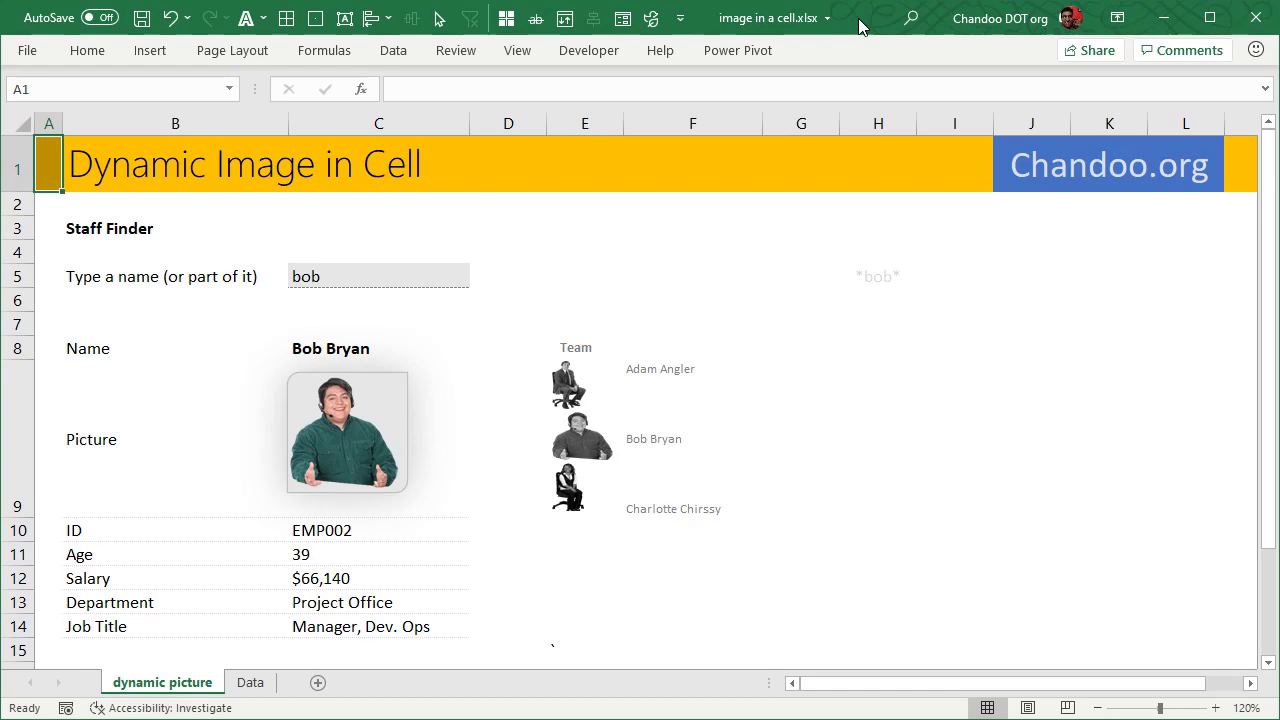
pyautogui.click(384, 281)
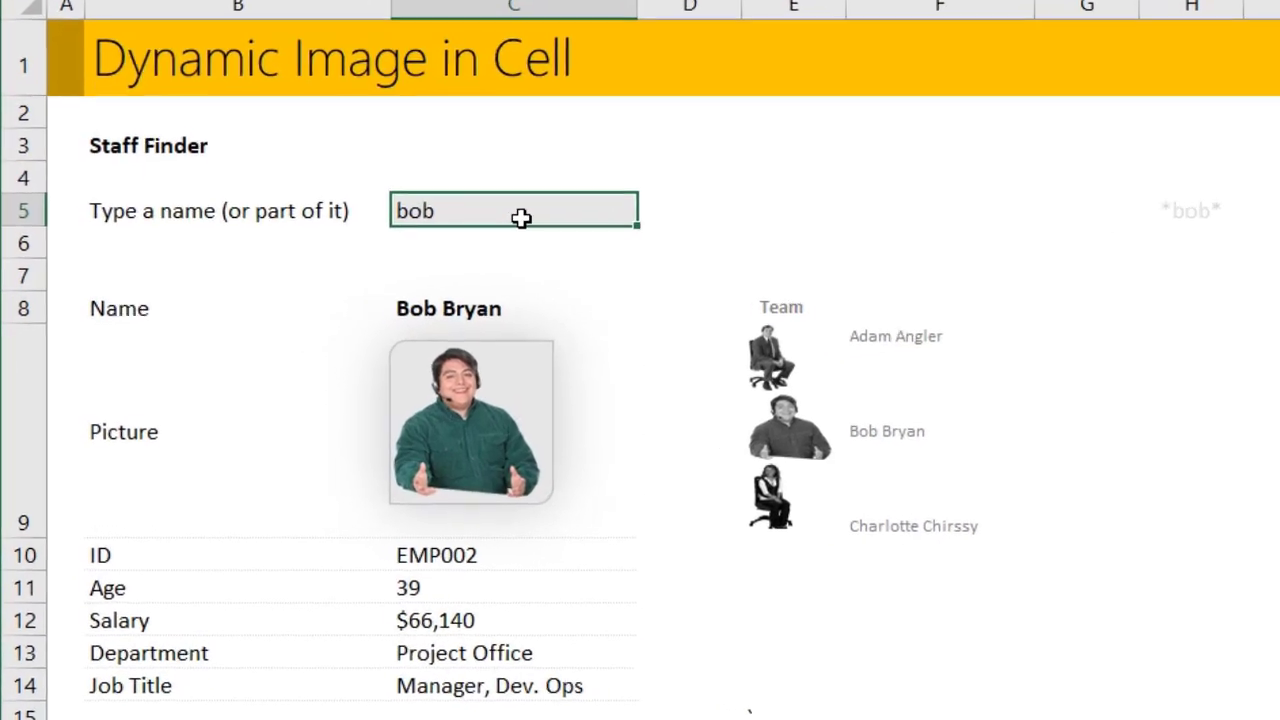
pyautogui.write('adam')
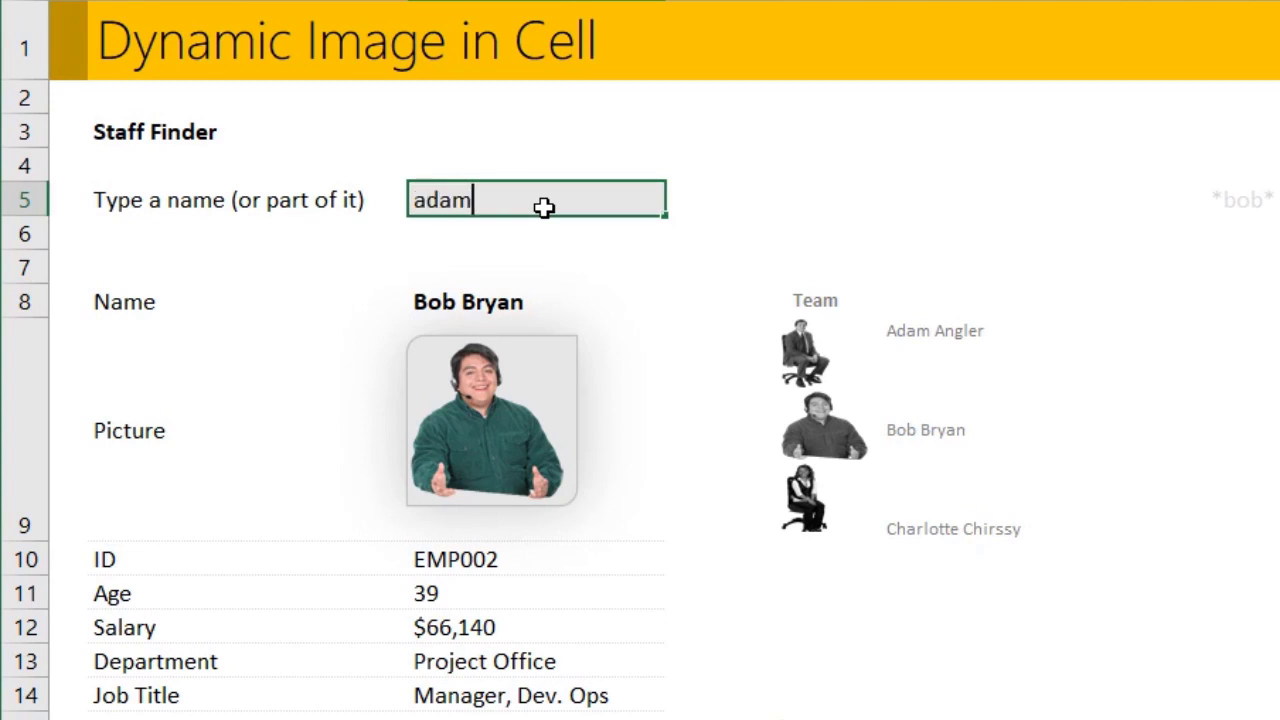
pyautogui.hotkey('ctrl', 'Return')
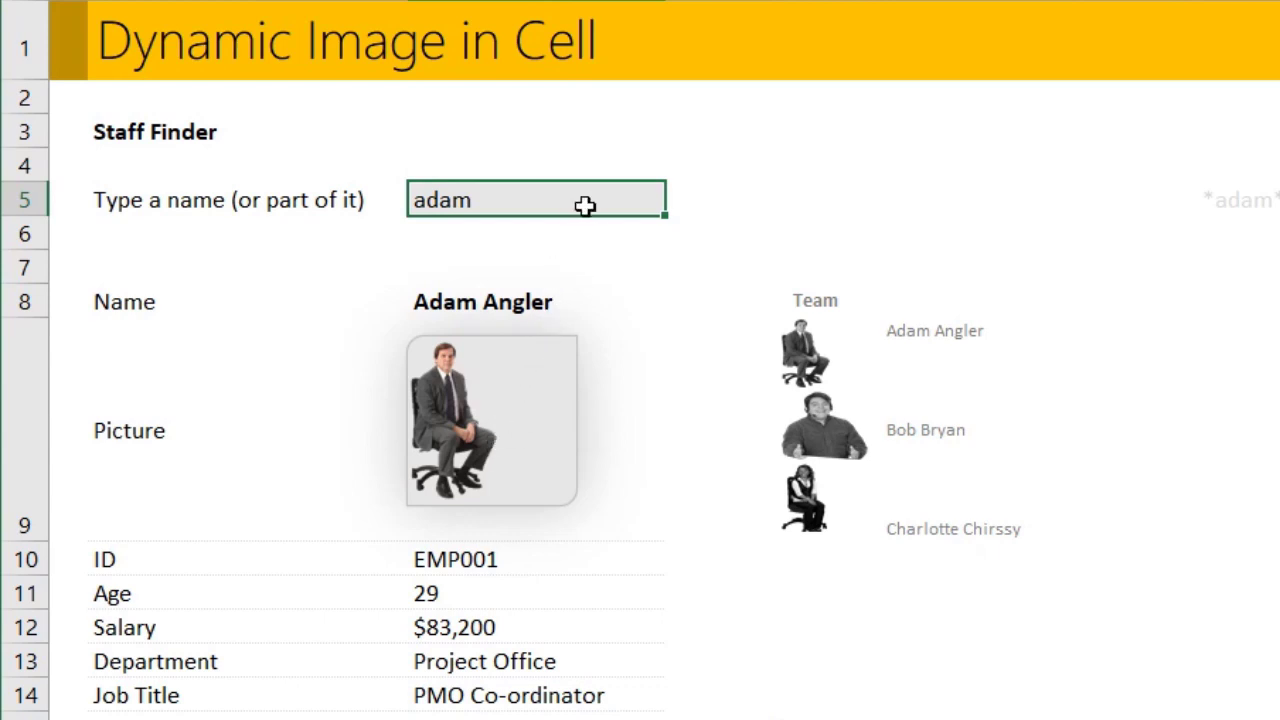
pyautogui.press('BackSpace')
pyautogui.write('jac')
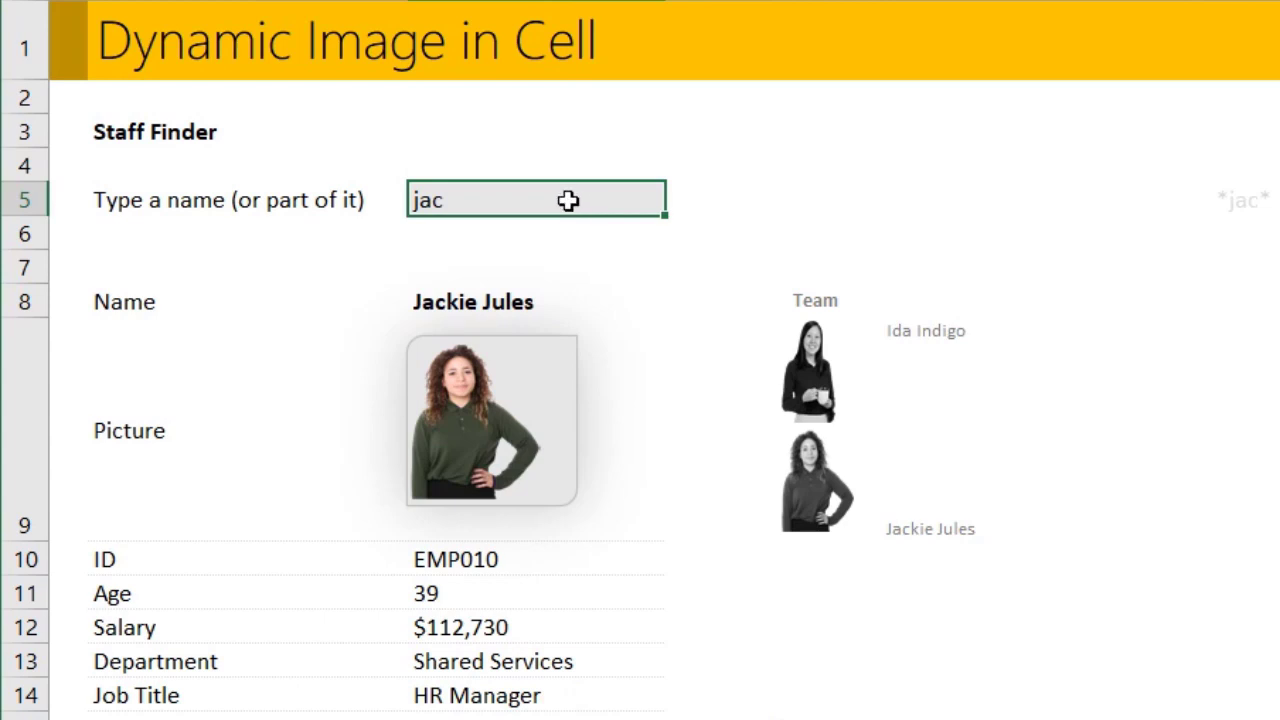
pyautogui.write('gay')
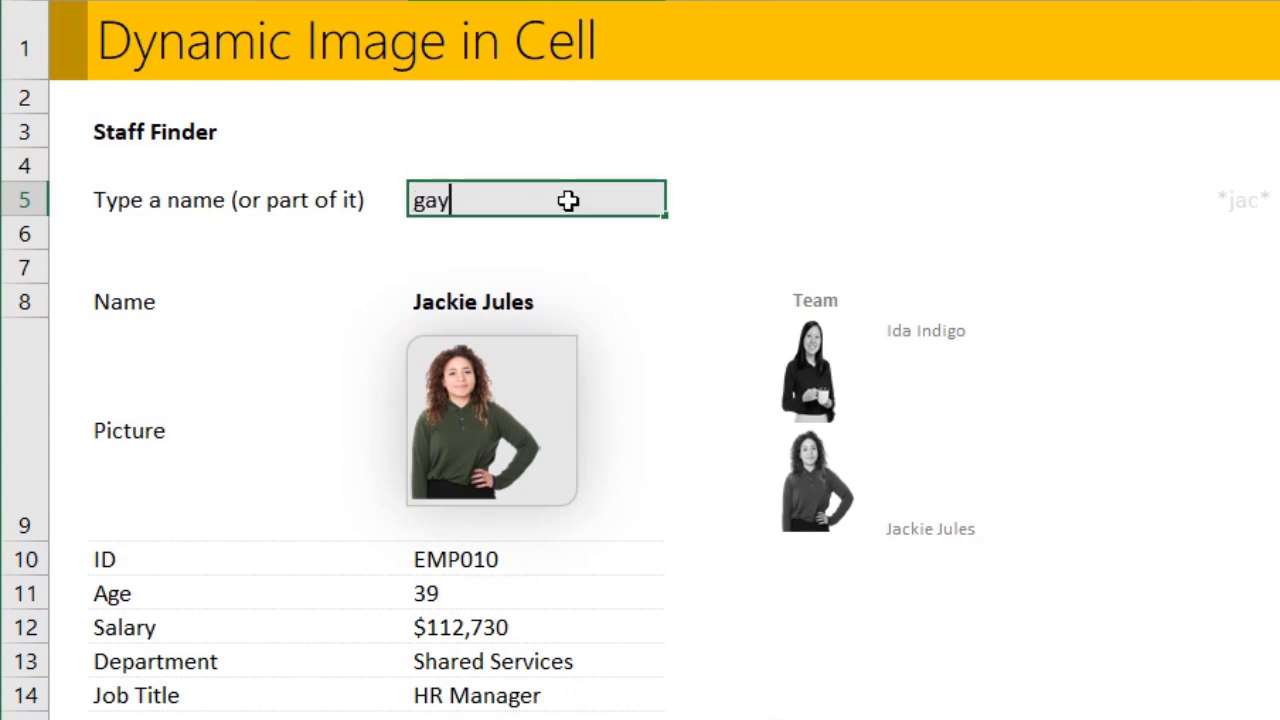
pyautogui.hotkey('ctrl', 'Return')
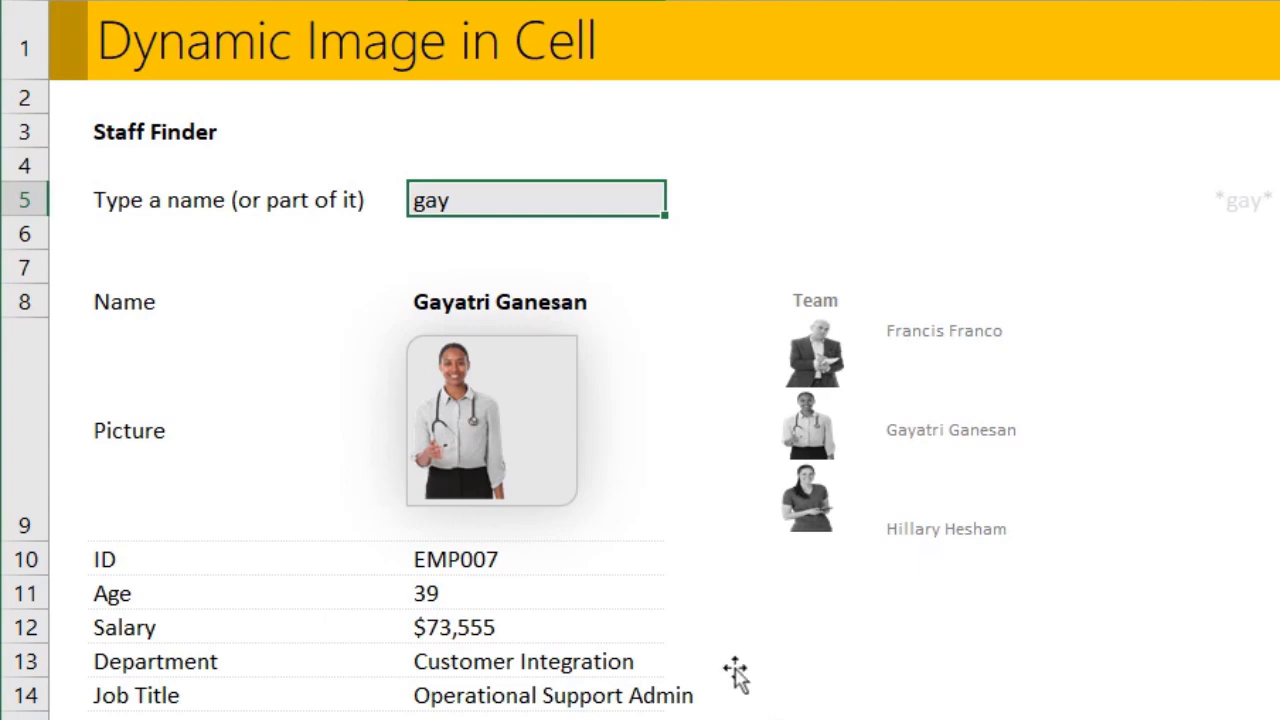
# On the Data sheet, inspect Adam Angler's photo, age and job title, and Bob Bryan's row.
pyautogui.click(285, 695)
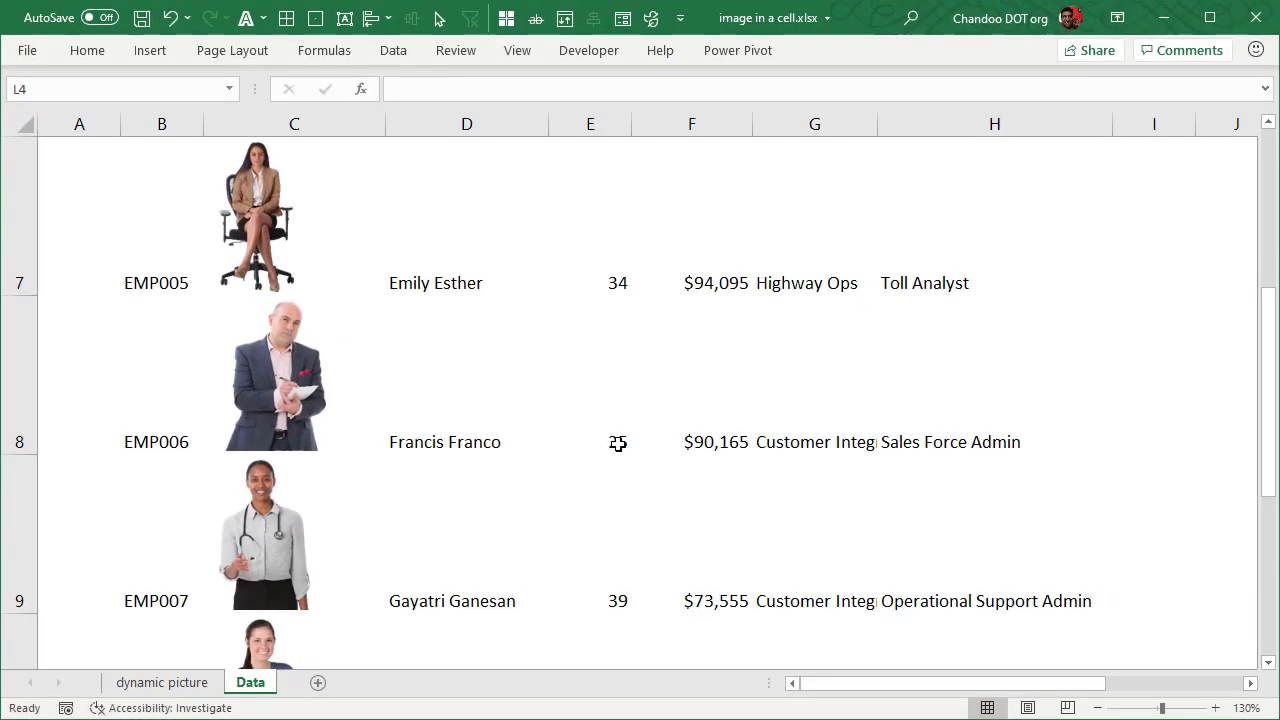
pyautogui.scroll(2, 655, 443)
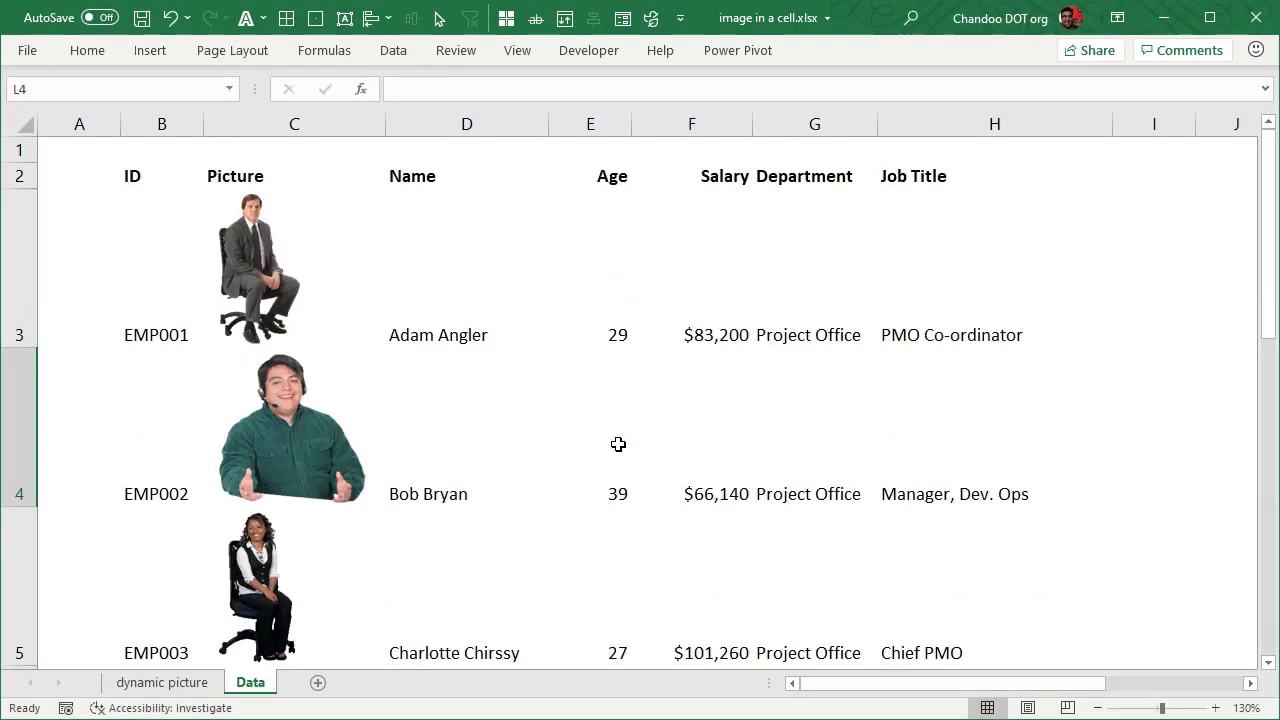
pyautogui.click(381, 243)
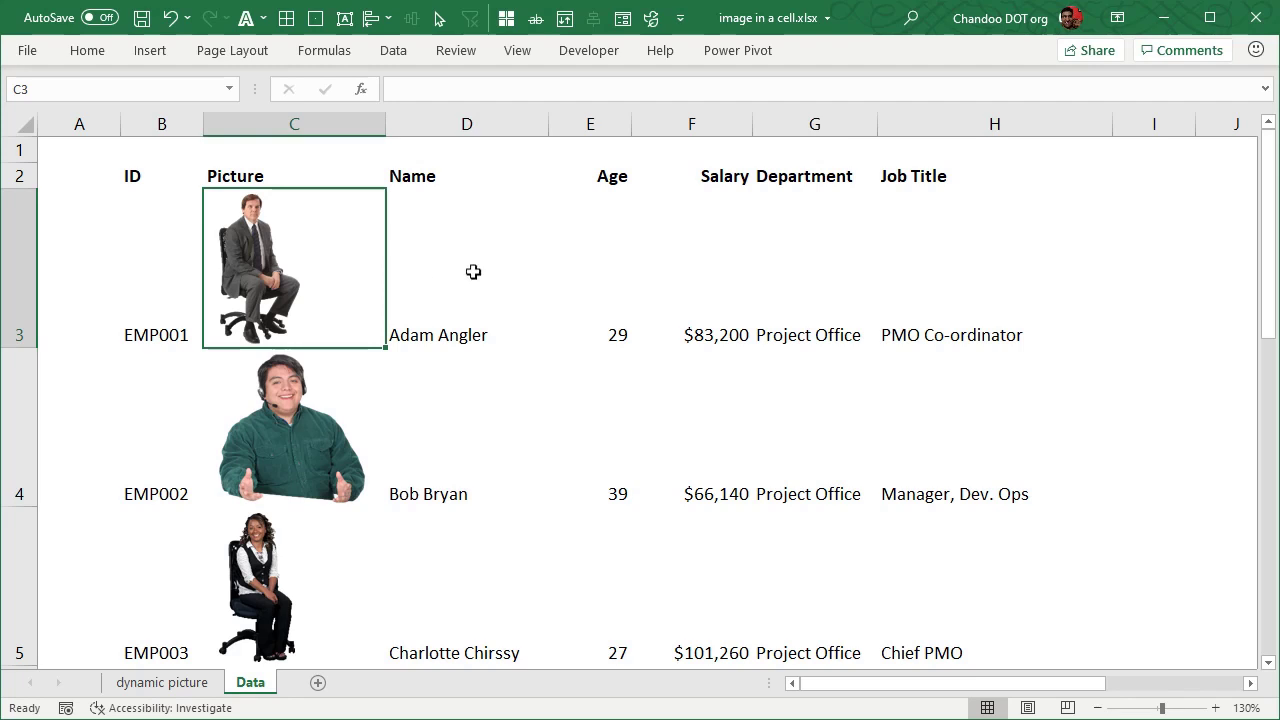
pyautogui.click(581, 265)
pyautogui.click(889, 277)
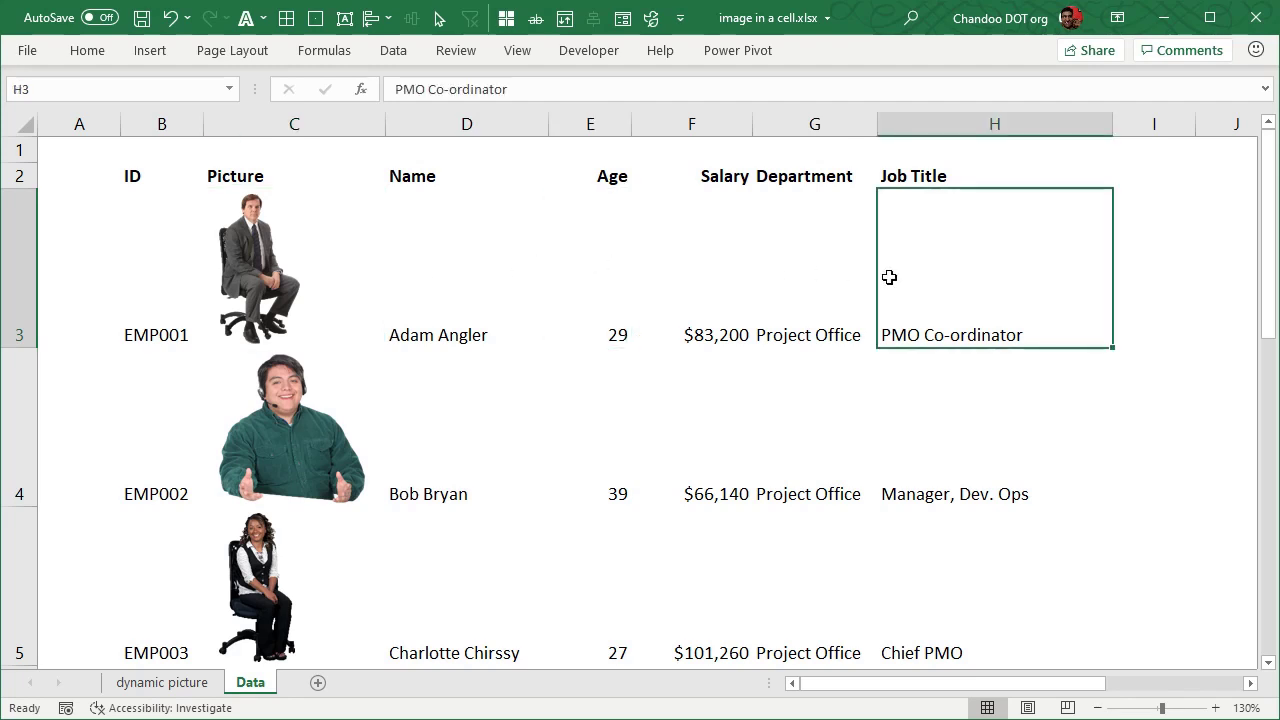
pyautogui.click(327, 268)
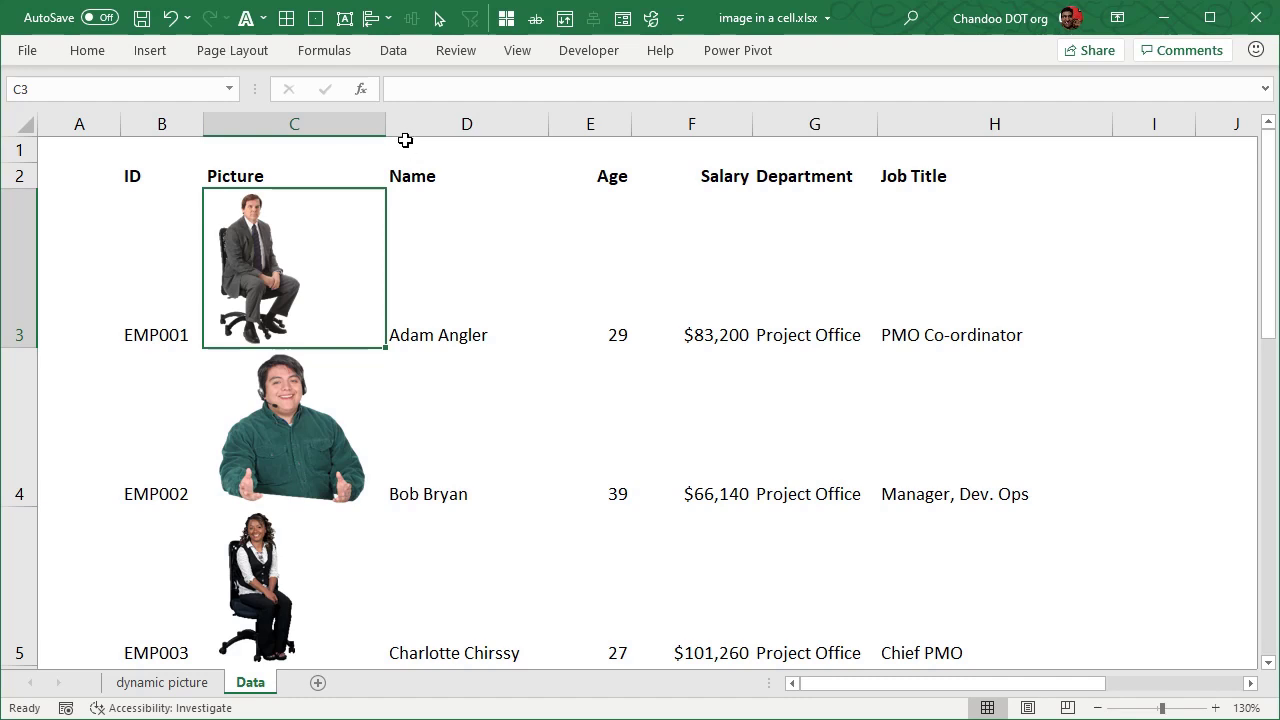
pyautogui.click(392, 437)
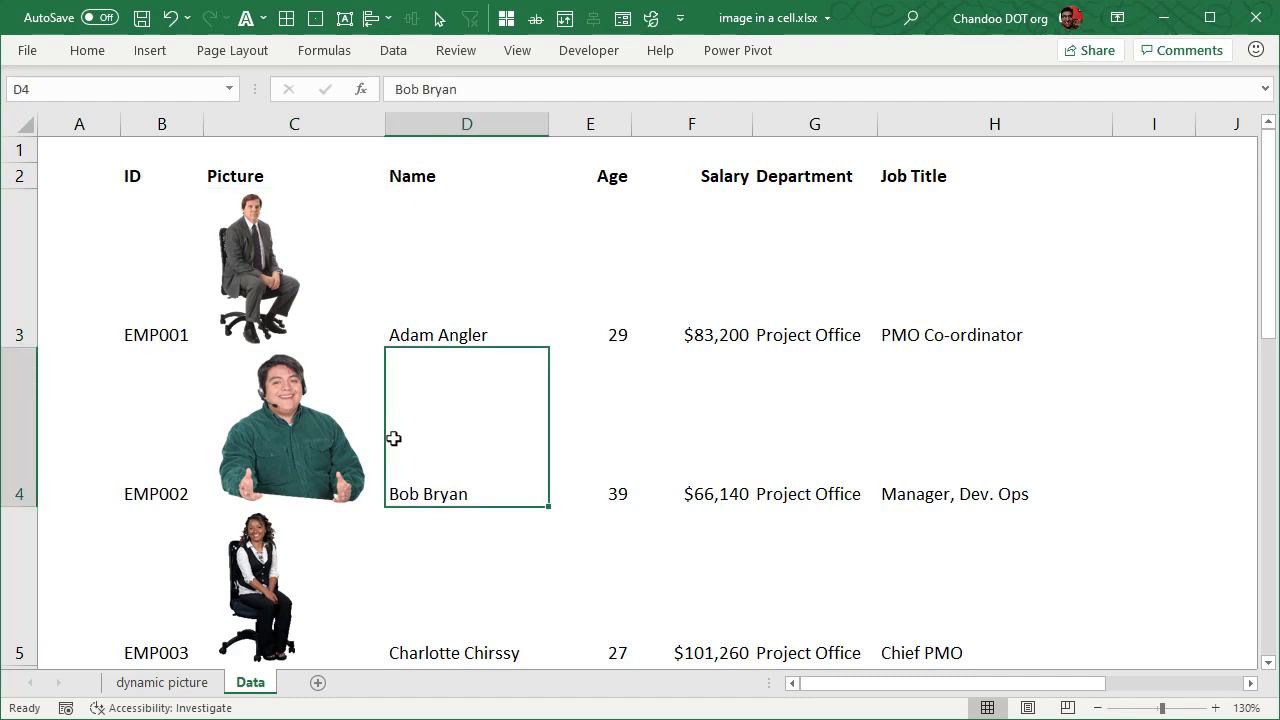
pyautogui.scroll(-5, 557, 467)
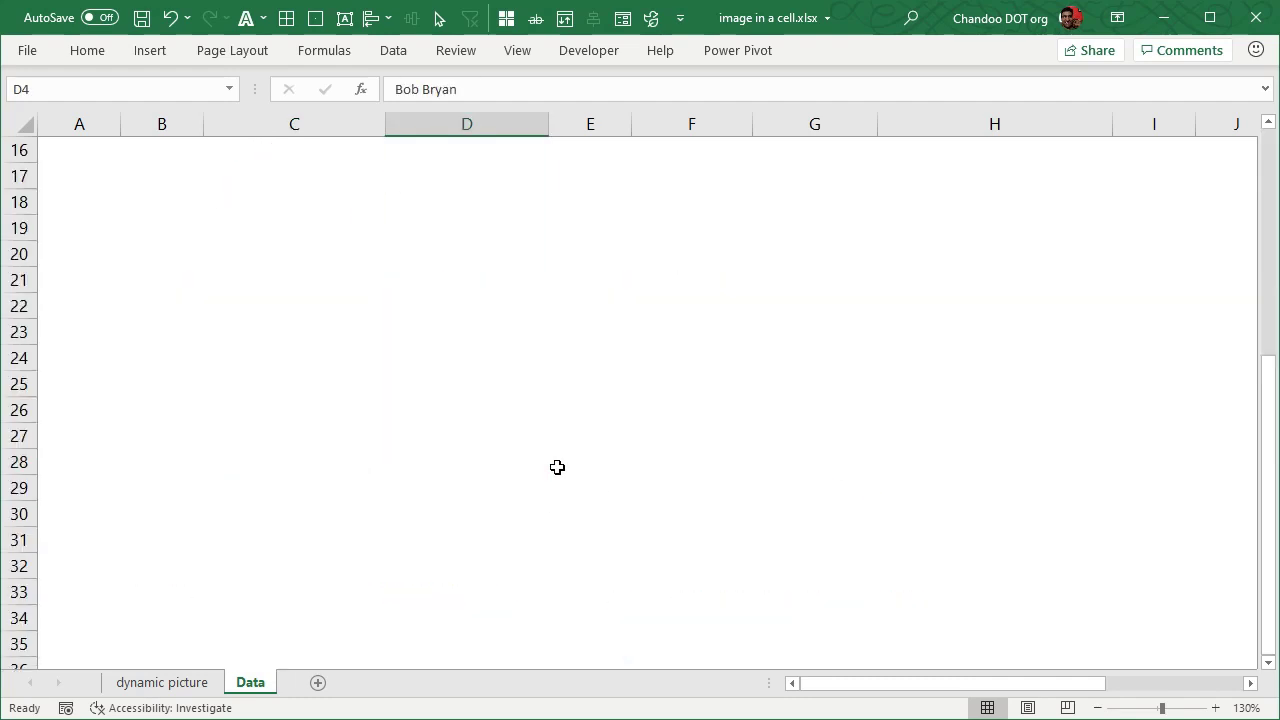
pyautogui.scroll(5, 557, 467)
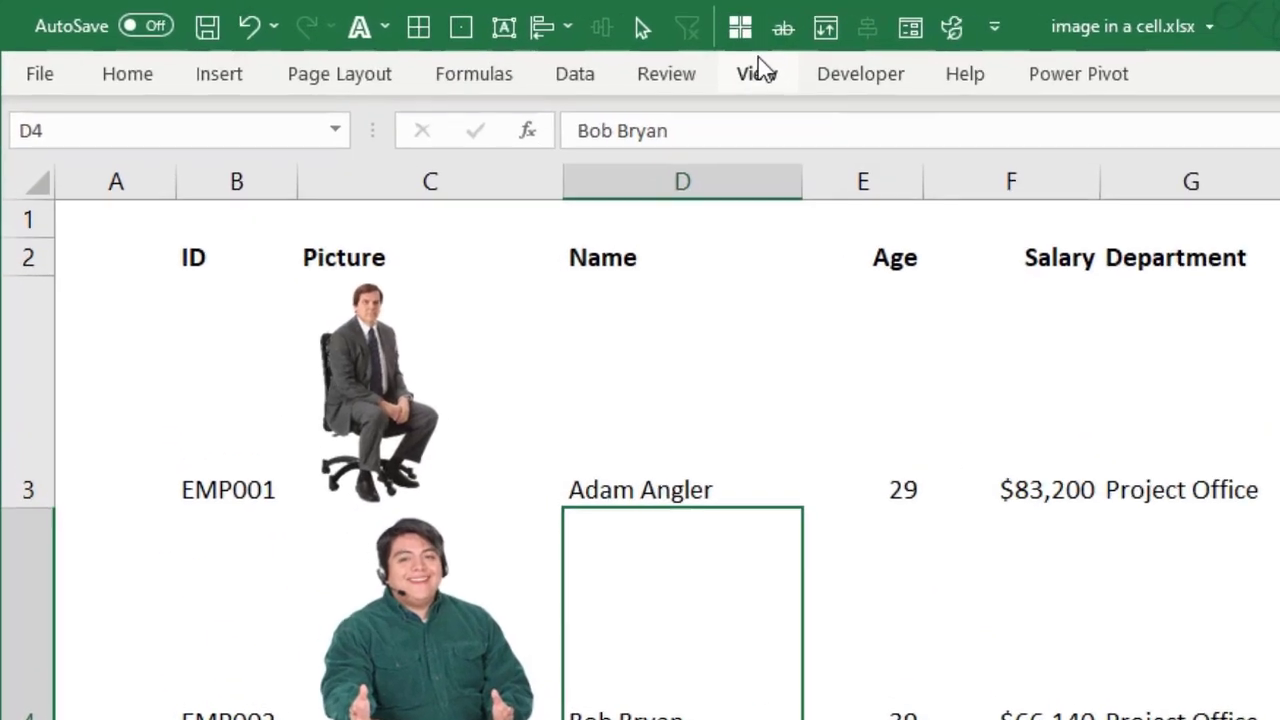
# Confirm gridlines are hidden in the View options, then revisit the C3 photo and E3 age.
pyautogui.click(518, 50)
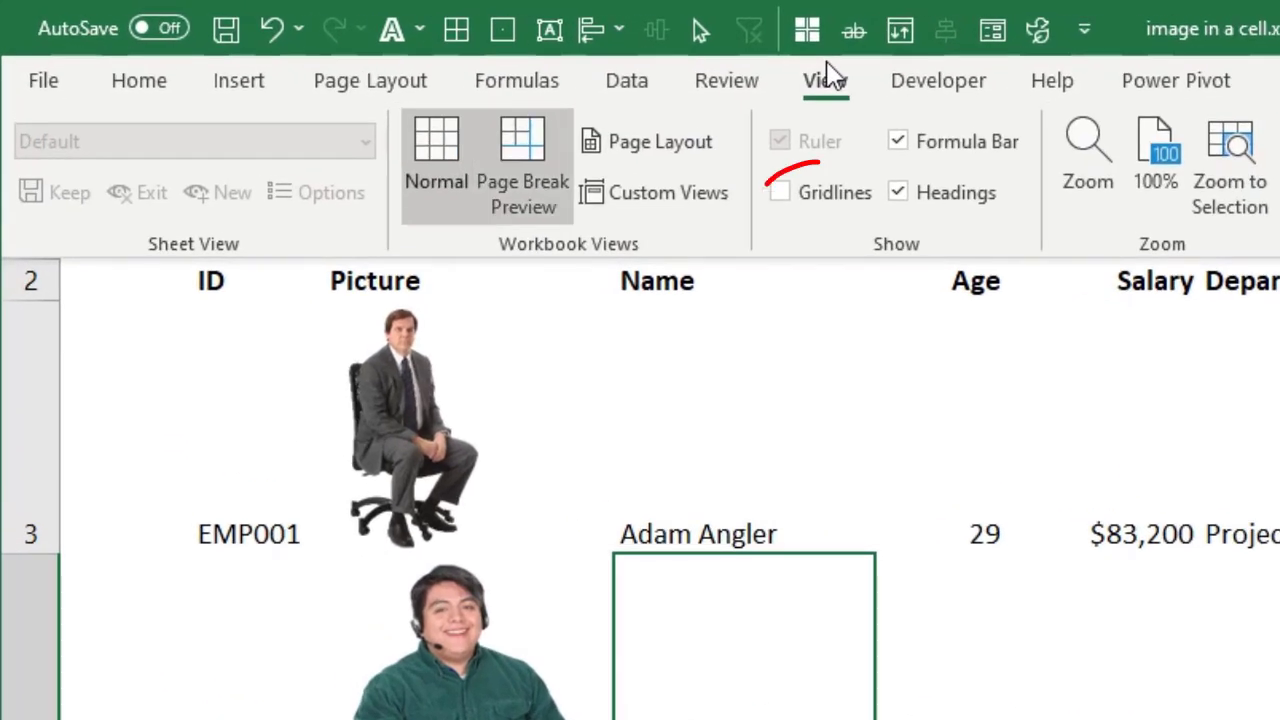
pyautogui.press('Escape')
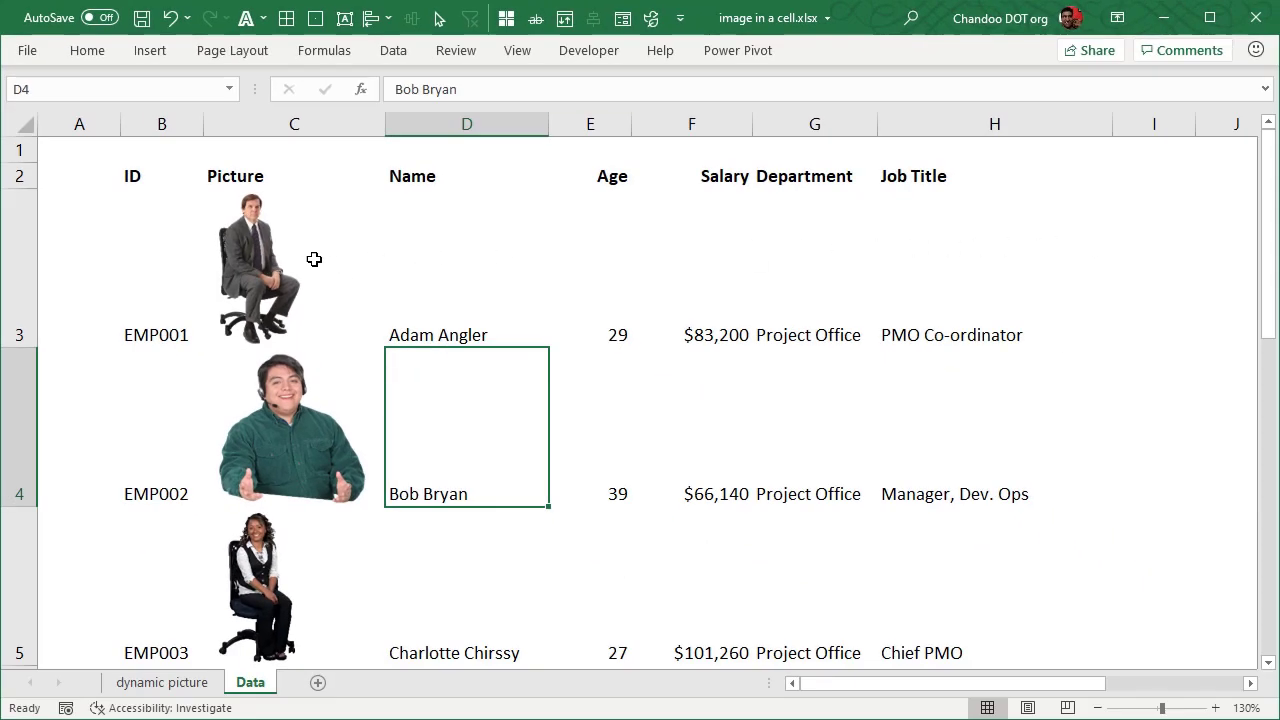
pyautogui.click(314, 262)
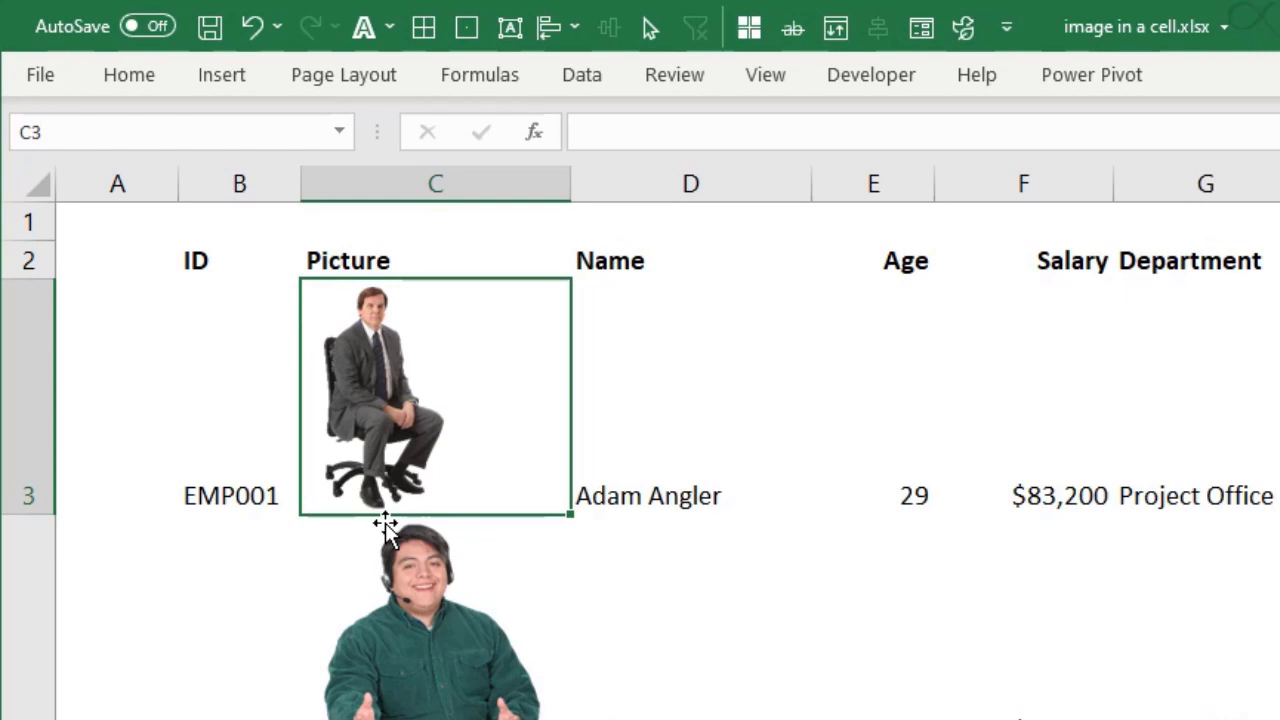
pyautogui.click(822, 486)
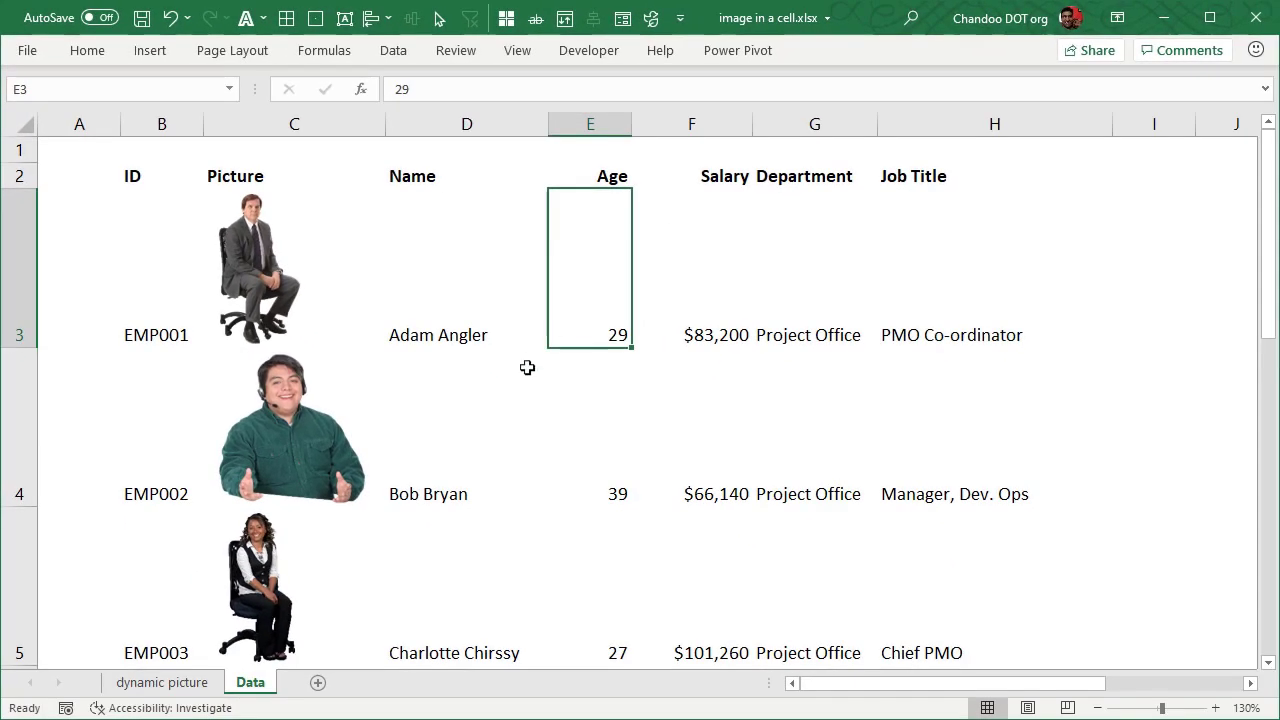
pyautogui.scroll(-3, 631, 693)
pyautogui.scroll(-3, 441, 482)
pyautogui.scroll(6, 441, 482)
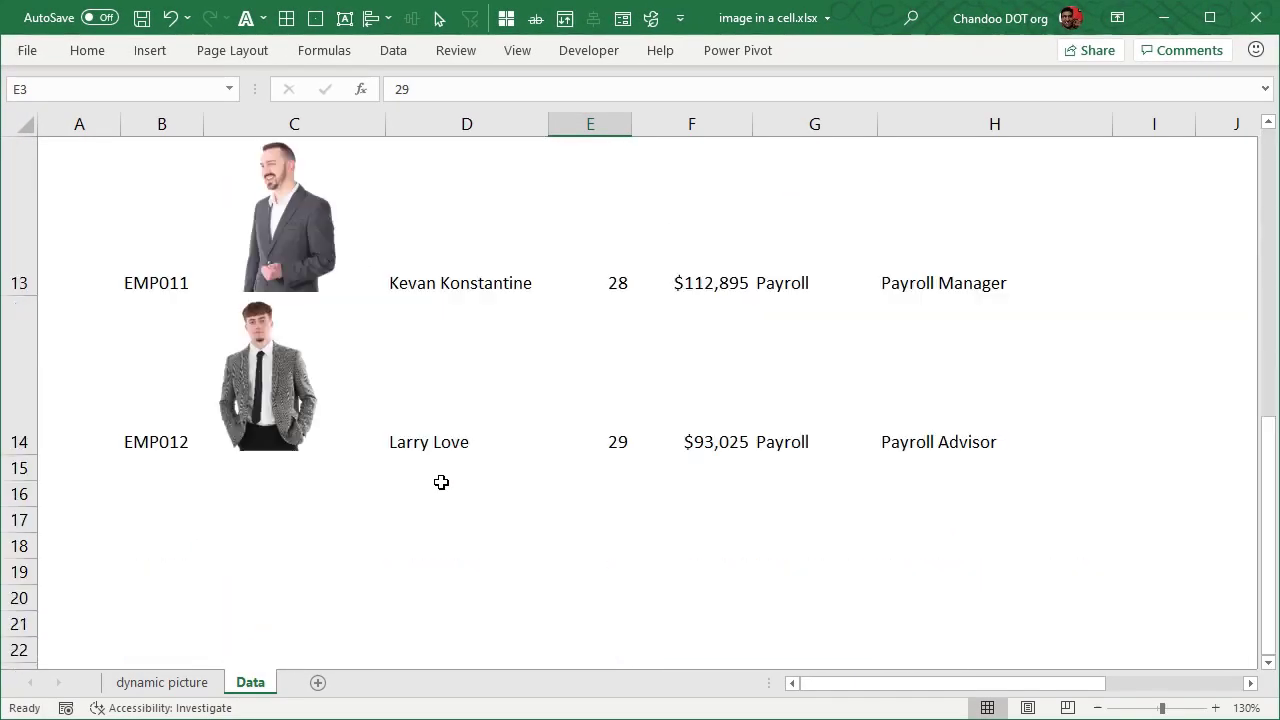
# Back on the Staff Finder, search for jac in cell C5.
pyautogui.click(175, 684)
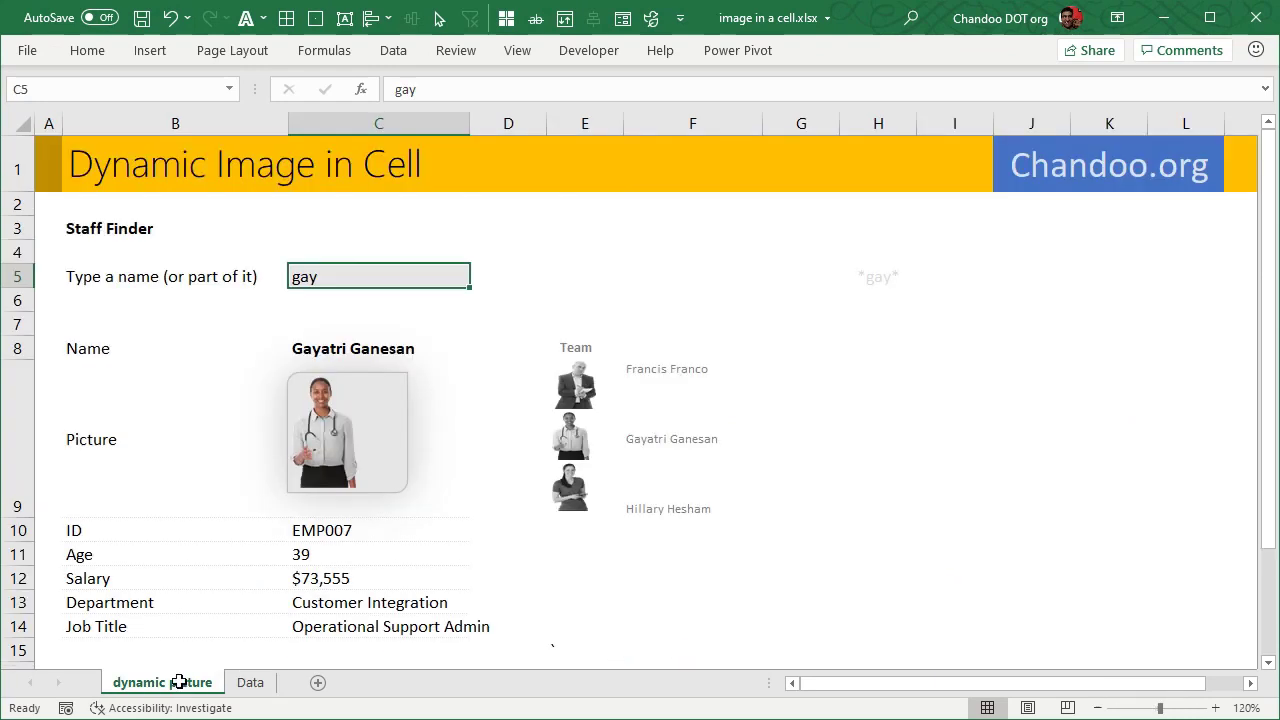
pyautogui.click(379, 258)
pyautogui.click(375, 275)
pyautogui.write('jac')
pyautogui.hotkey('ctrl', 'Return')
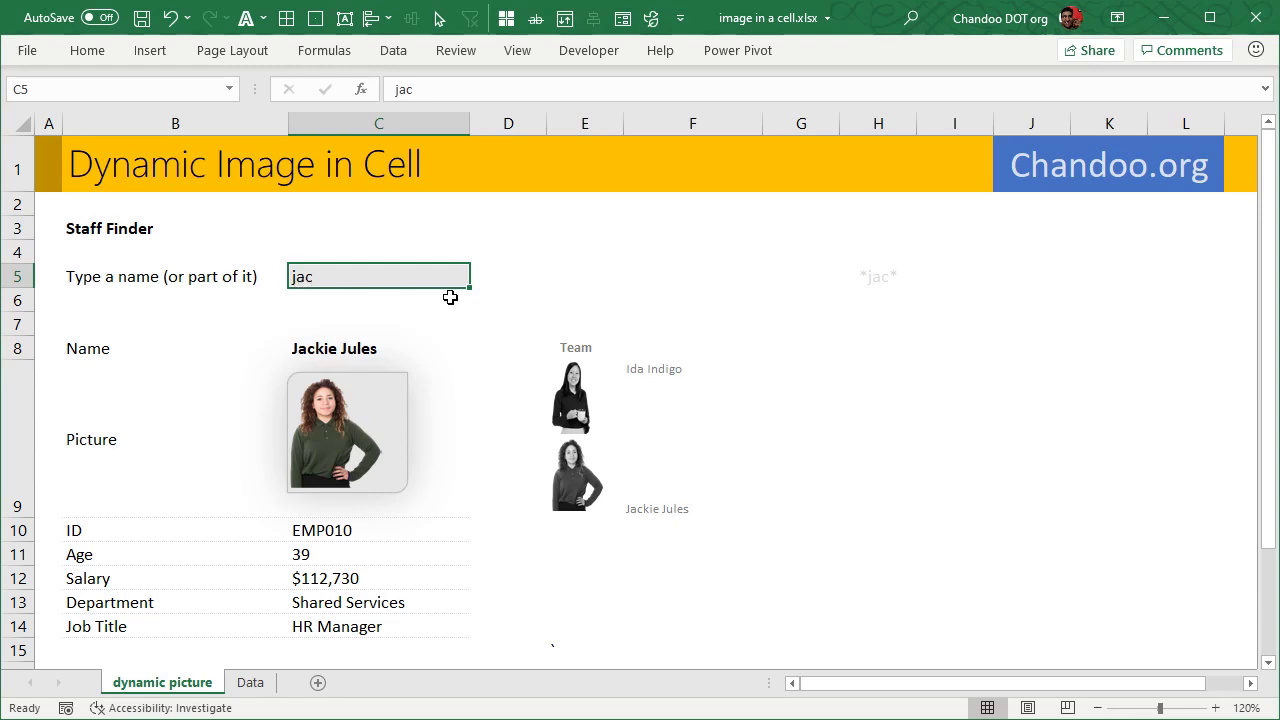
# Inspect the XLOOKUP formulas in C8 and the ID, Age and Salary cells C10–C12 unchanged.
pyautogui.click(357, 343)
pyautogui.scroll(-1, 370, 372)
pyautogui.moveTo(391, 420); pyautogui.dragTo(401, 522)
pyautogui.click(405, 242)
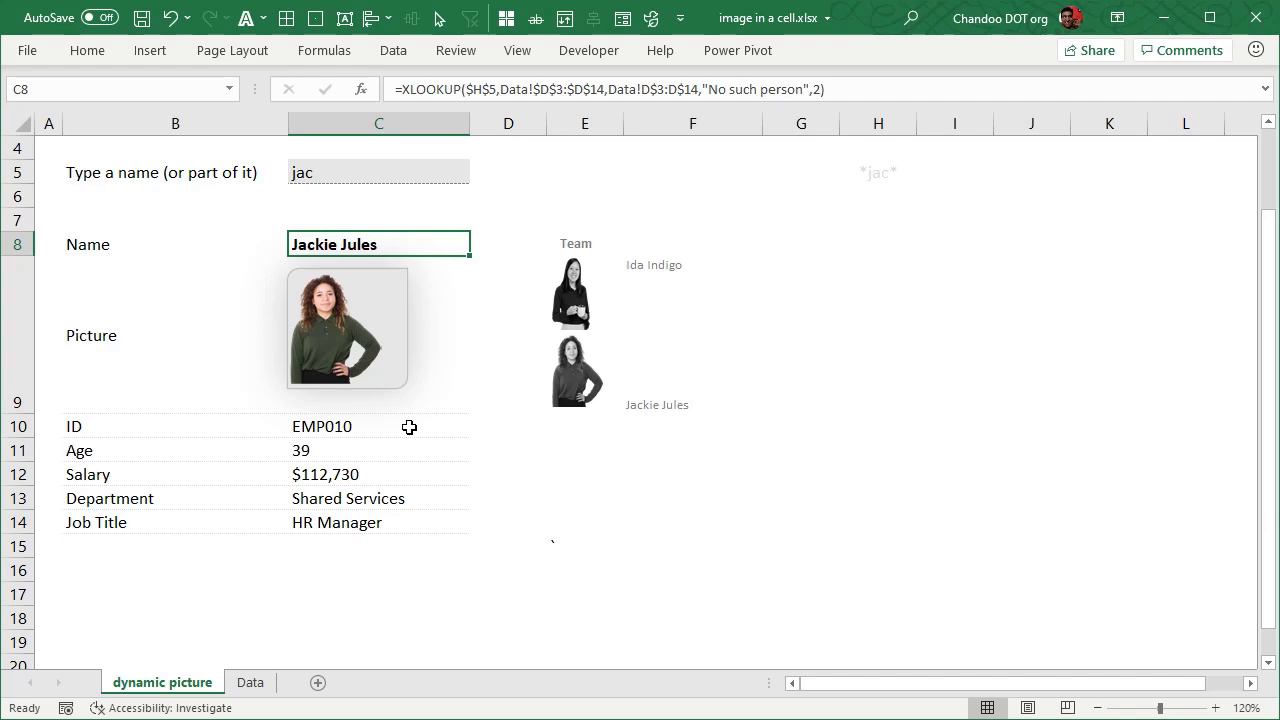
pyautogui.press('F2')
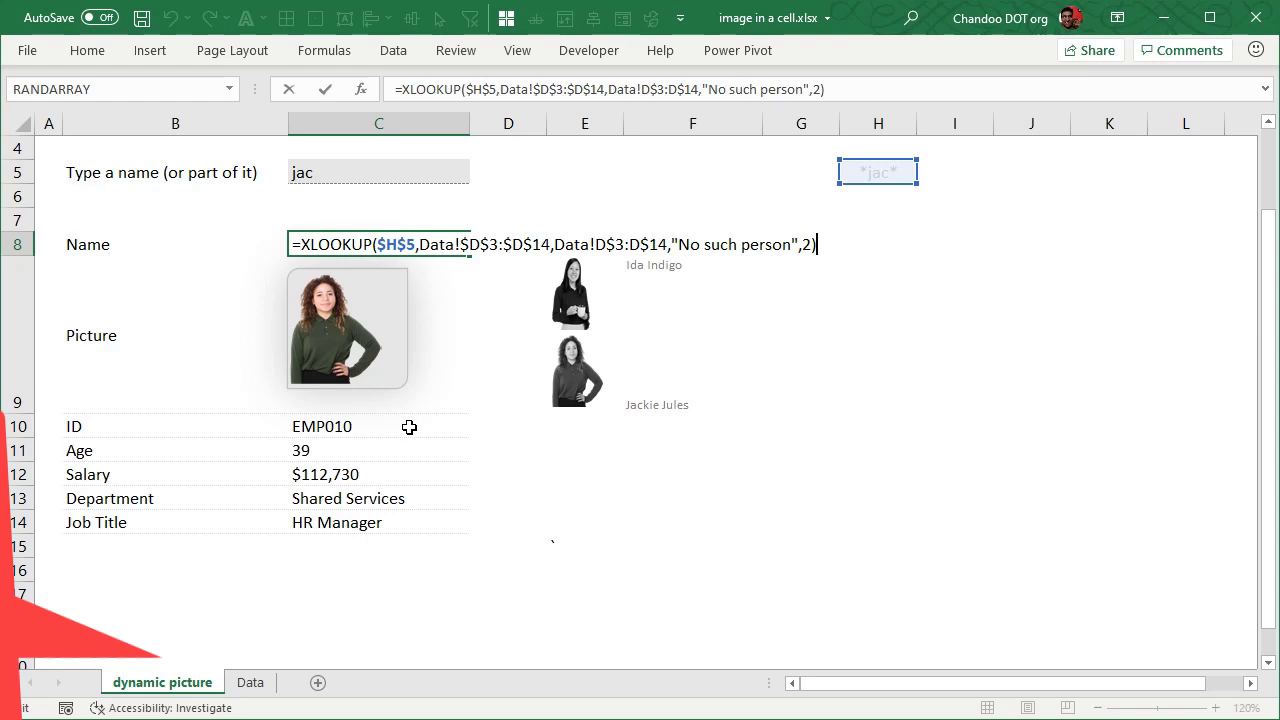
pyautogui.press('Escape')
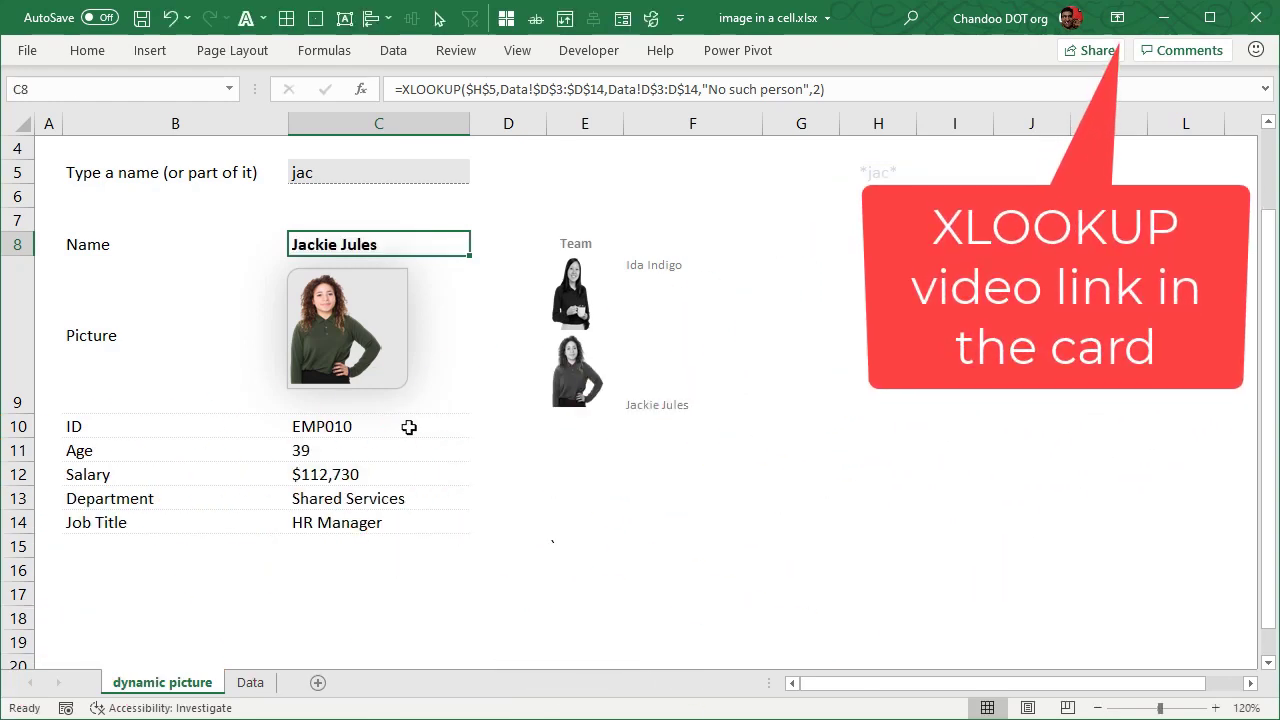
pyautogui.moveTo(409, 427); pyautogui.dragTo(408, 520)
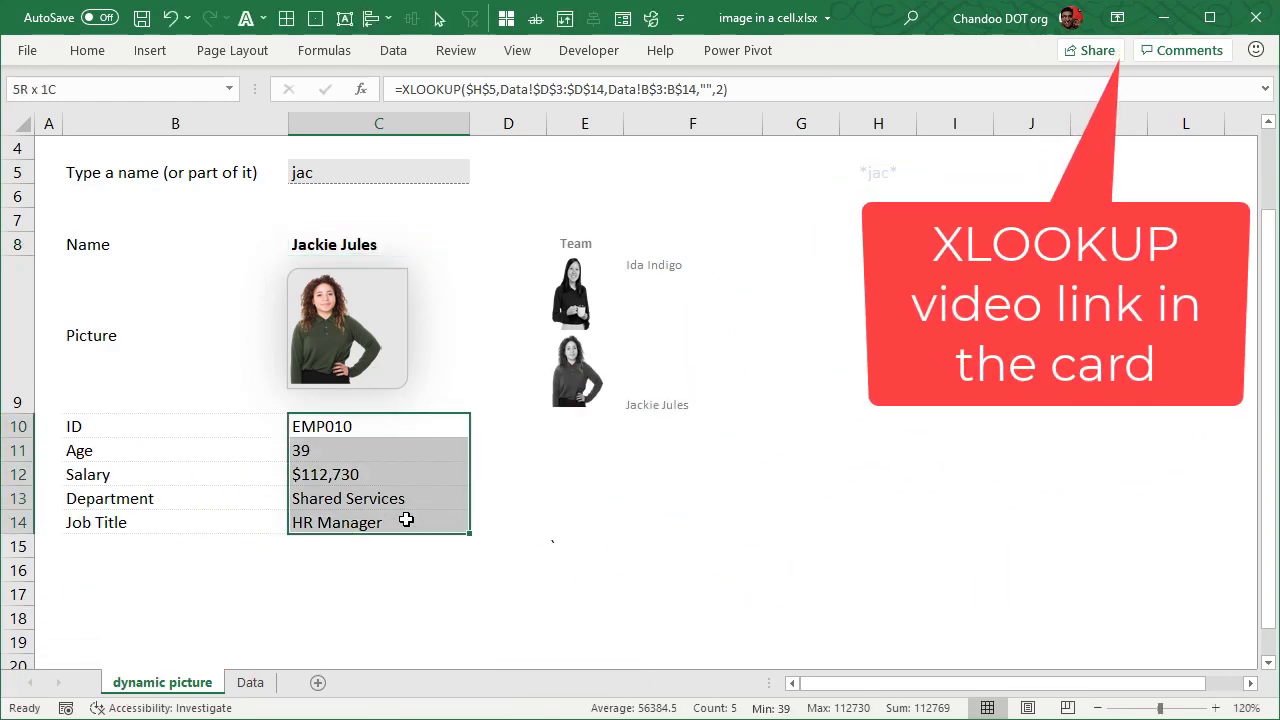
pyautogui.click(407, 430)
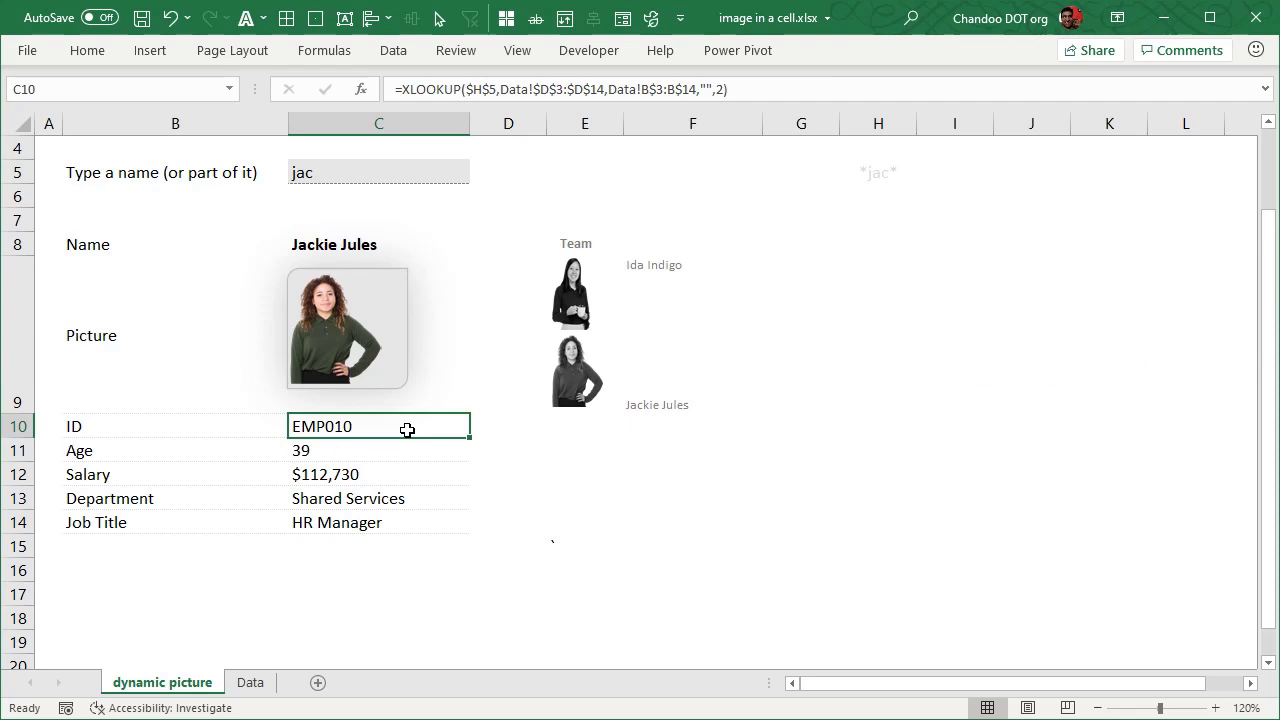
pyautogui.click(409, 446)
pyautogui.click(404, 474)
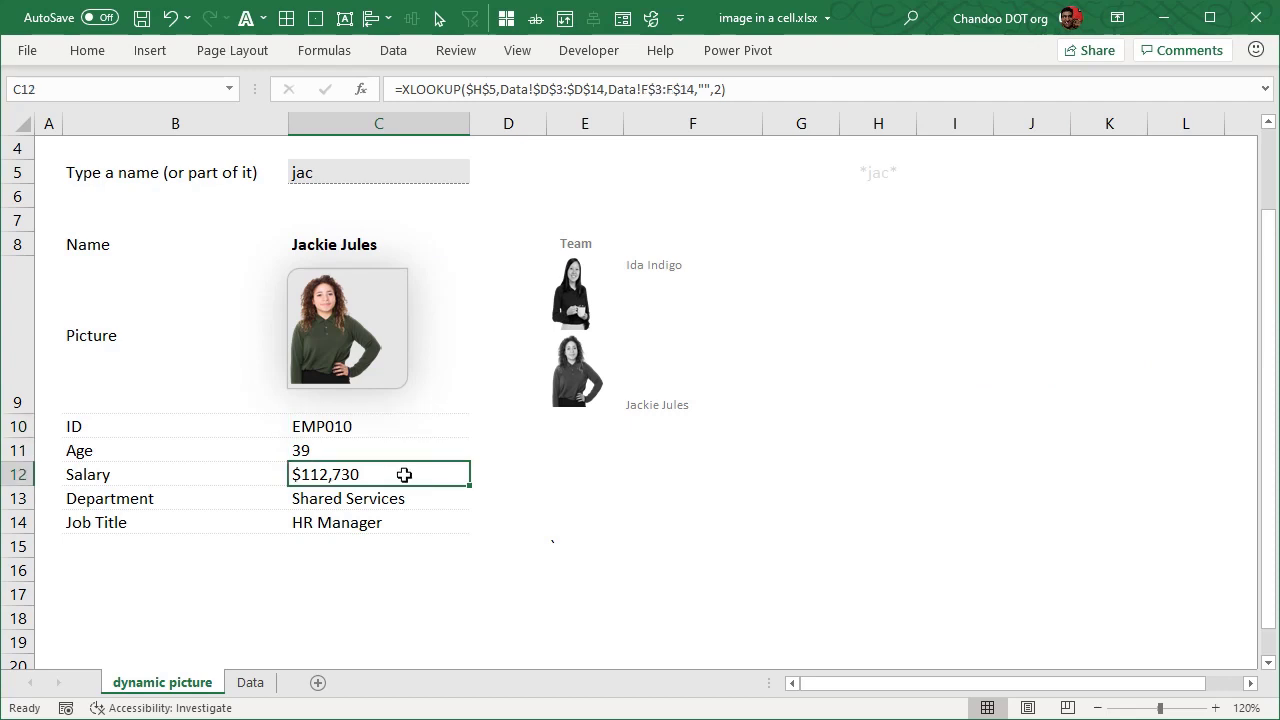
pyautogui.click(447, 316)
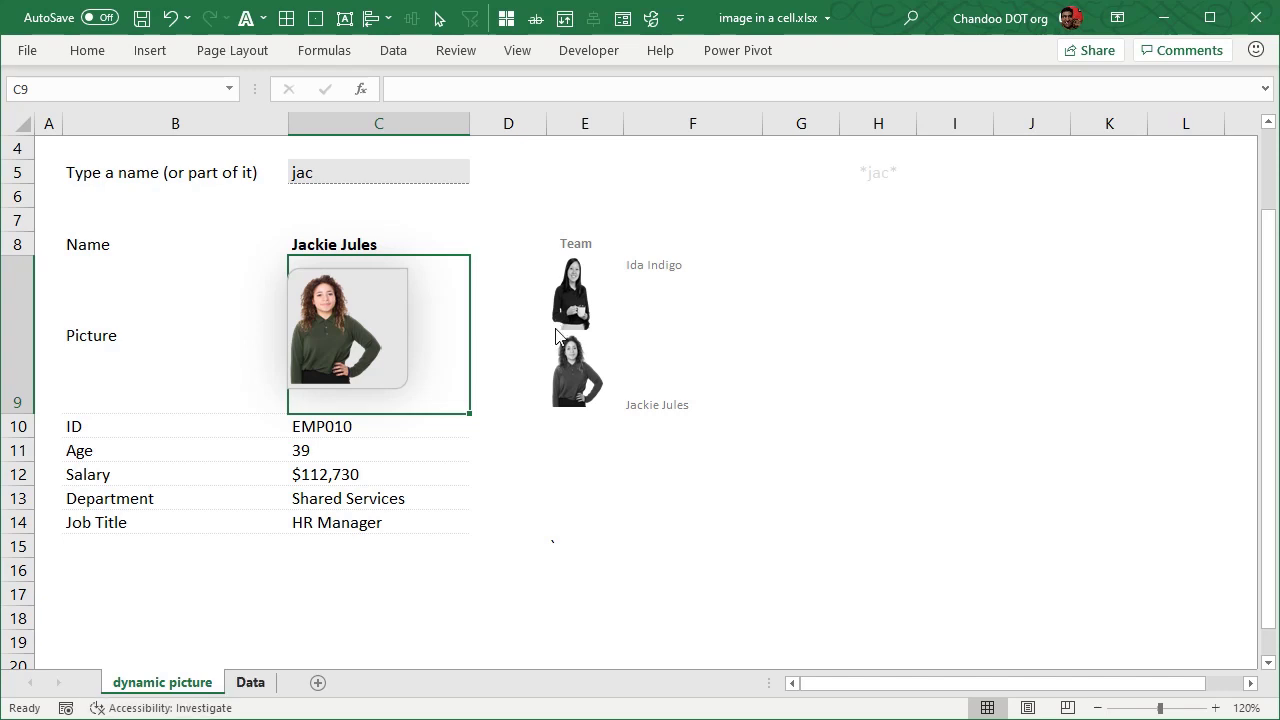
# Re-examine the salary XLOOKUP in C12 without editing it, then go to the Data sheet.
pyautogui.click(250, 682)
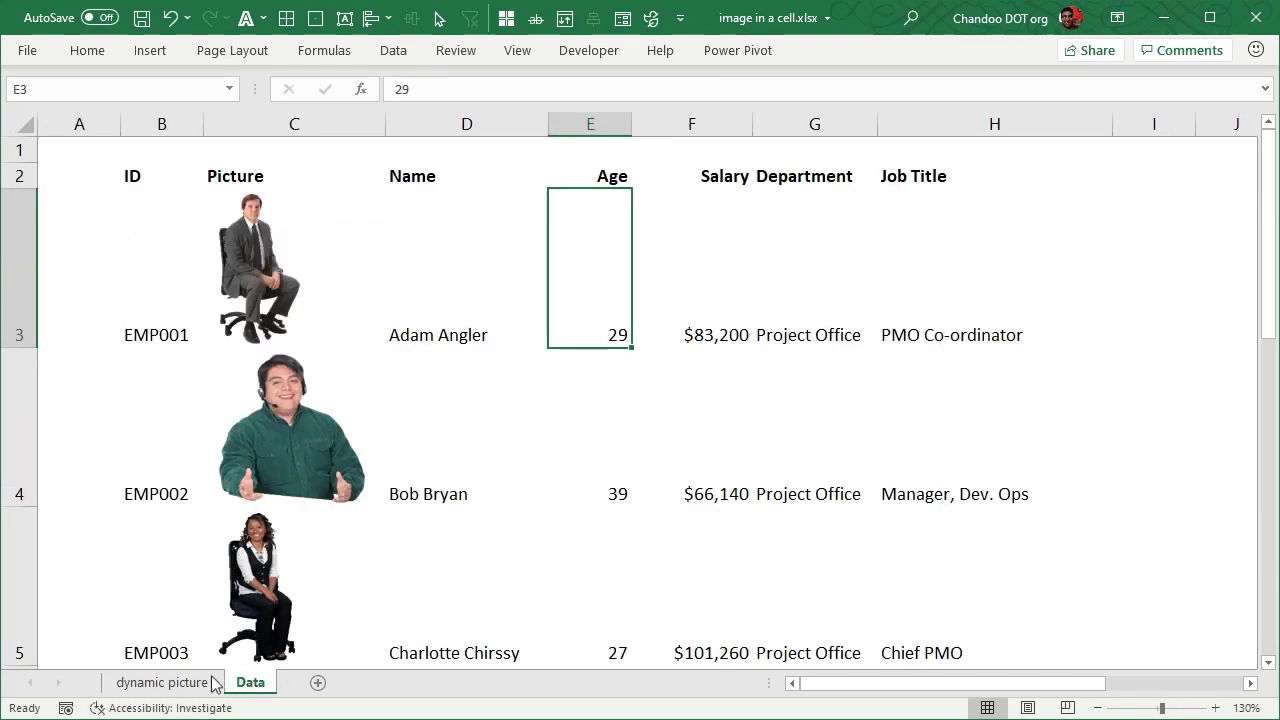
pyautogui.click(177, 684)
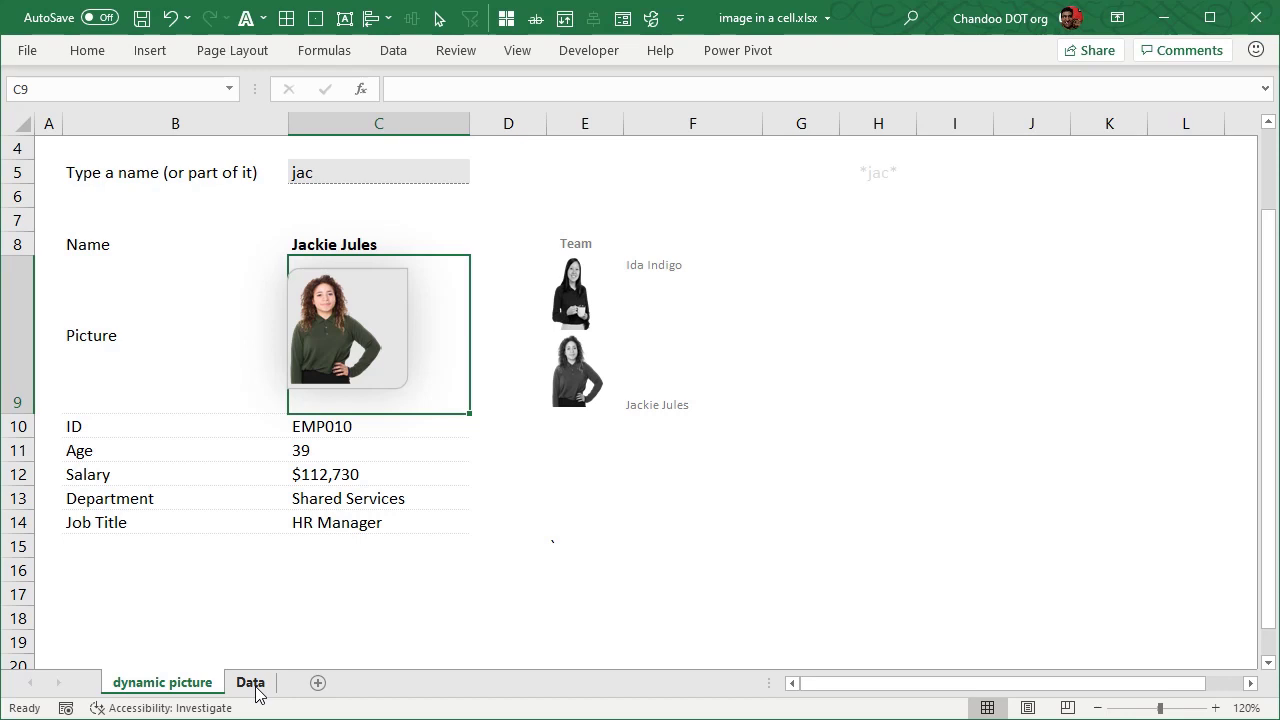
pyautogui.click(383, 240)
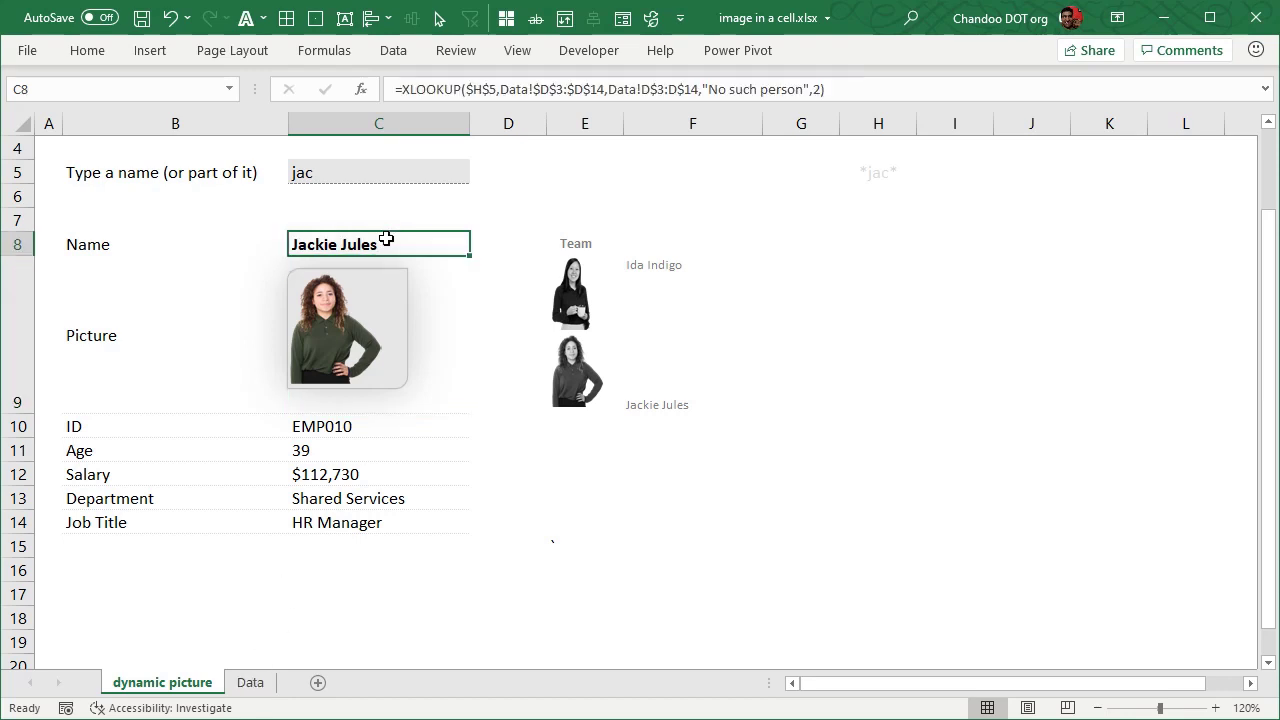
pyautogui.click(353, 472)
pyautogui.click(310, 183)
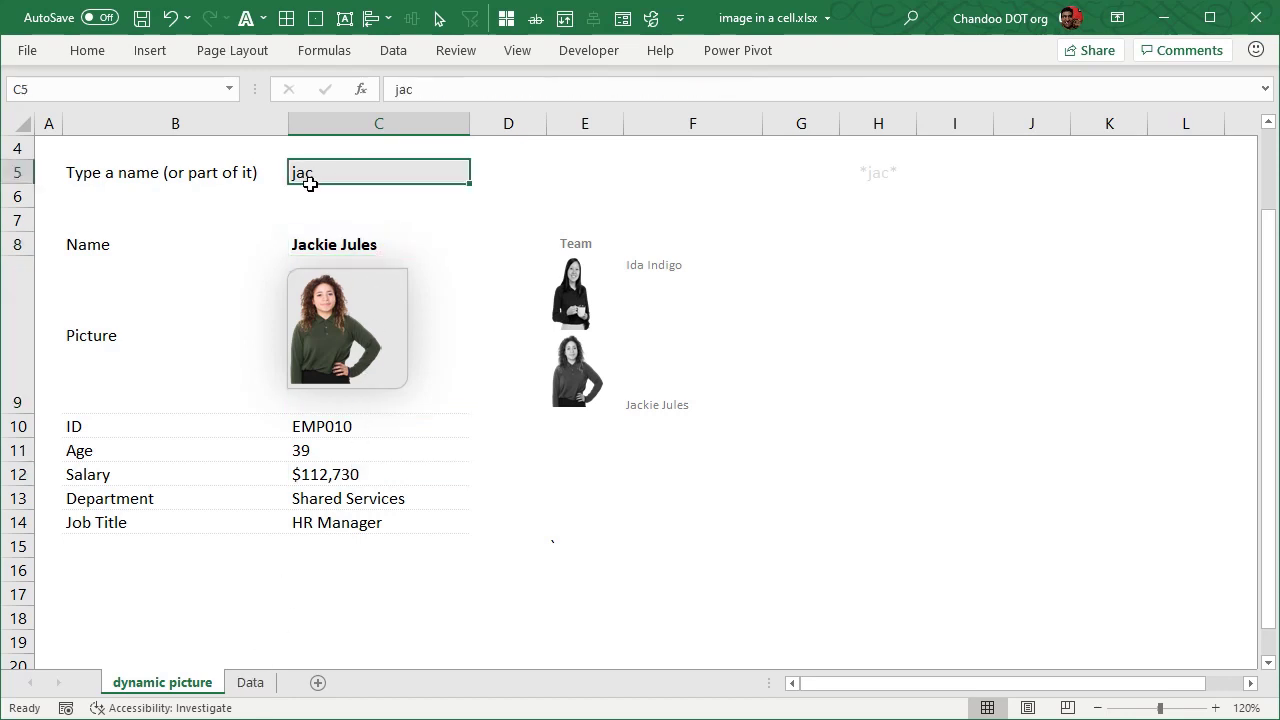
pyautogui.click(381, 474)
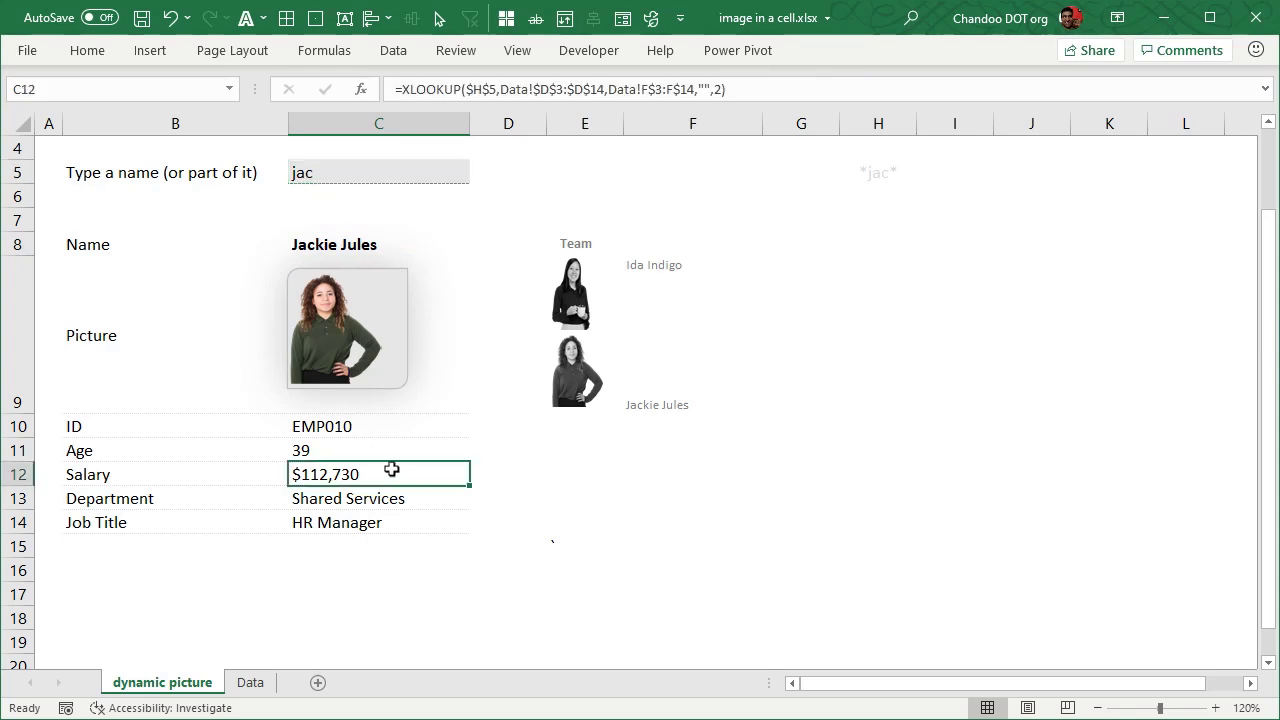
pyautogui.press('F2')
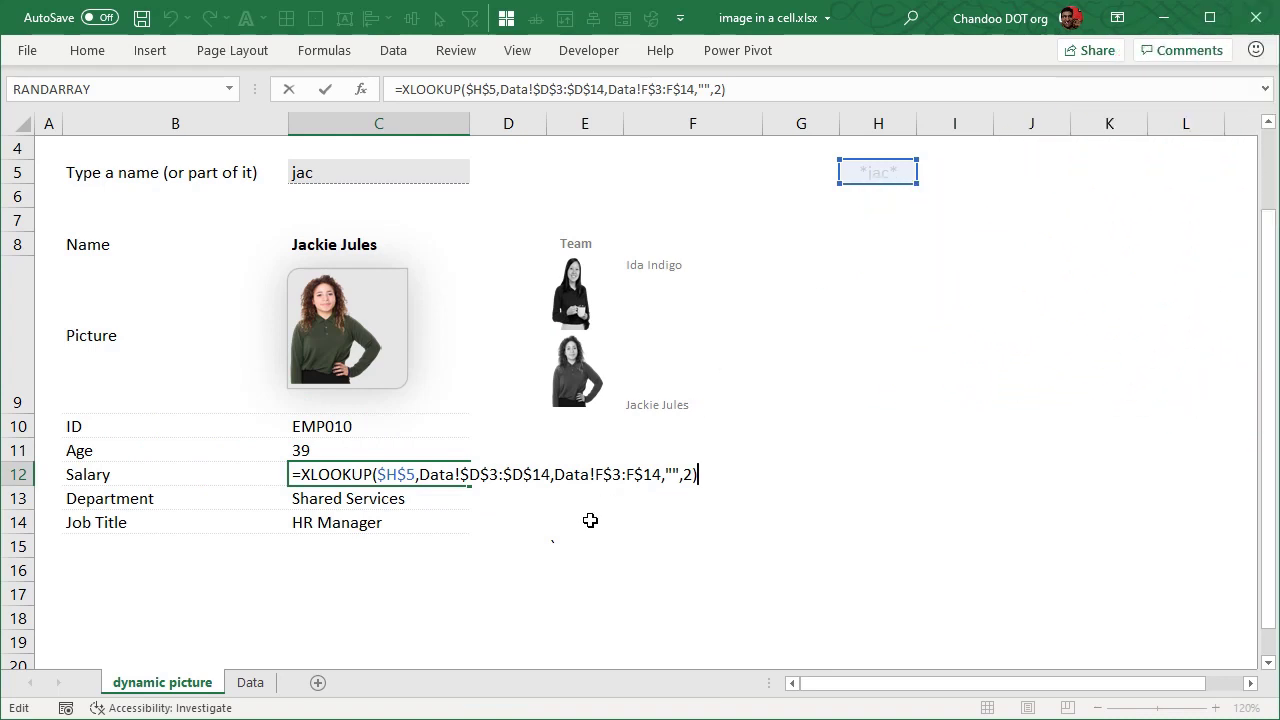
pyautogui.press('Escape')
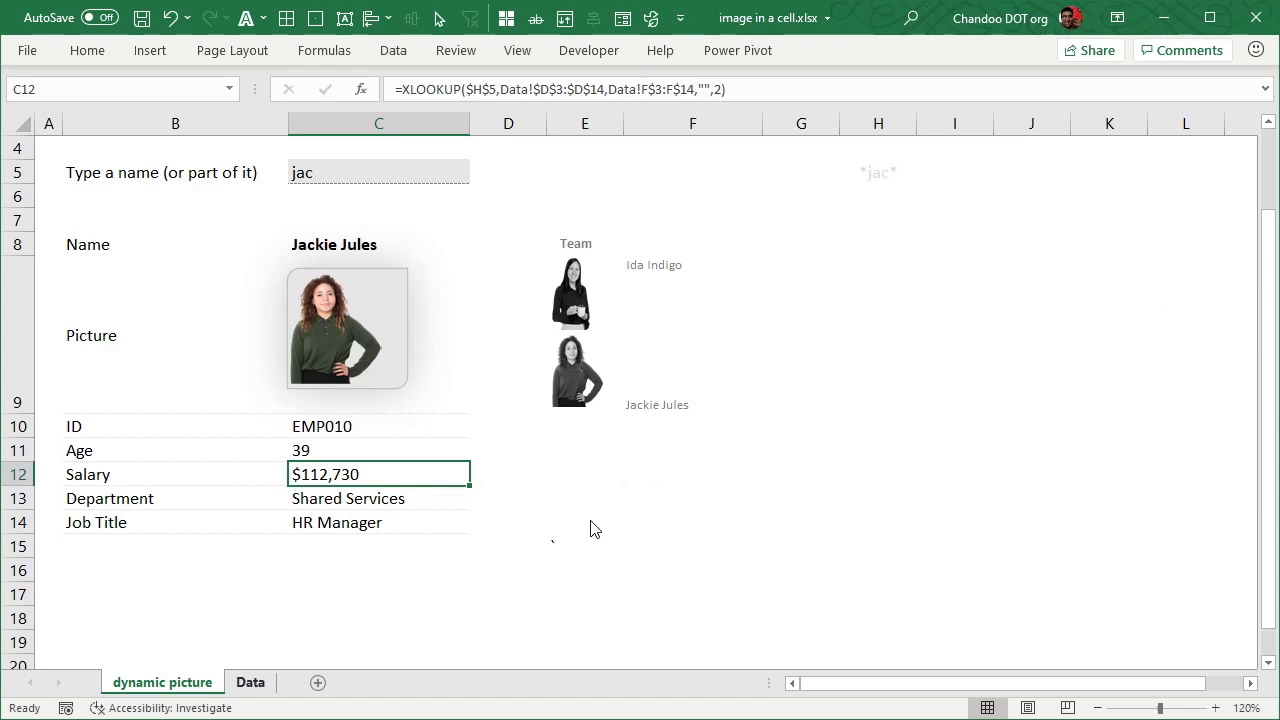
pyautogui.click(248, 681)
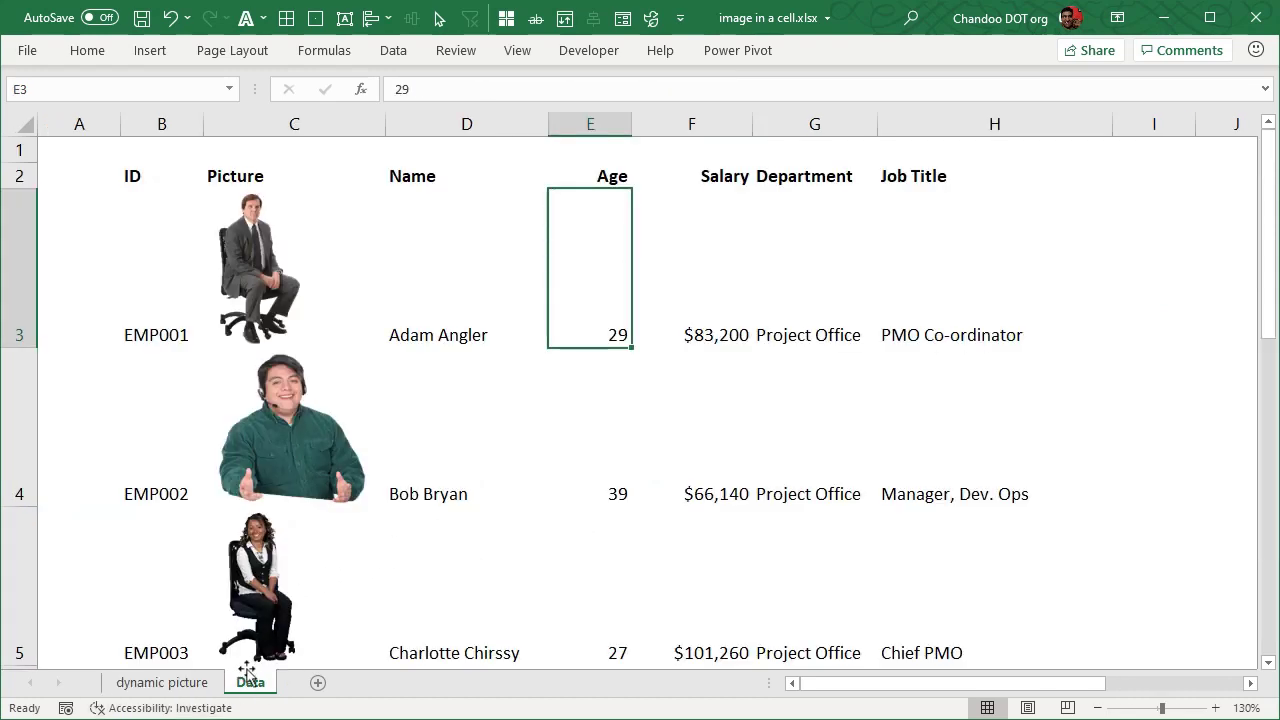
# Copy Dame Dana's photo cell C6 on the Data sheet.
pyautogui.click(360, 395)
pyautogui.click(421, 390)
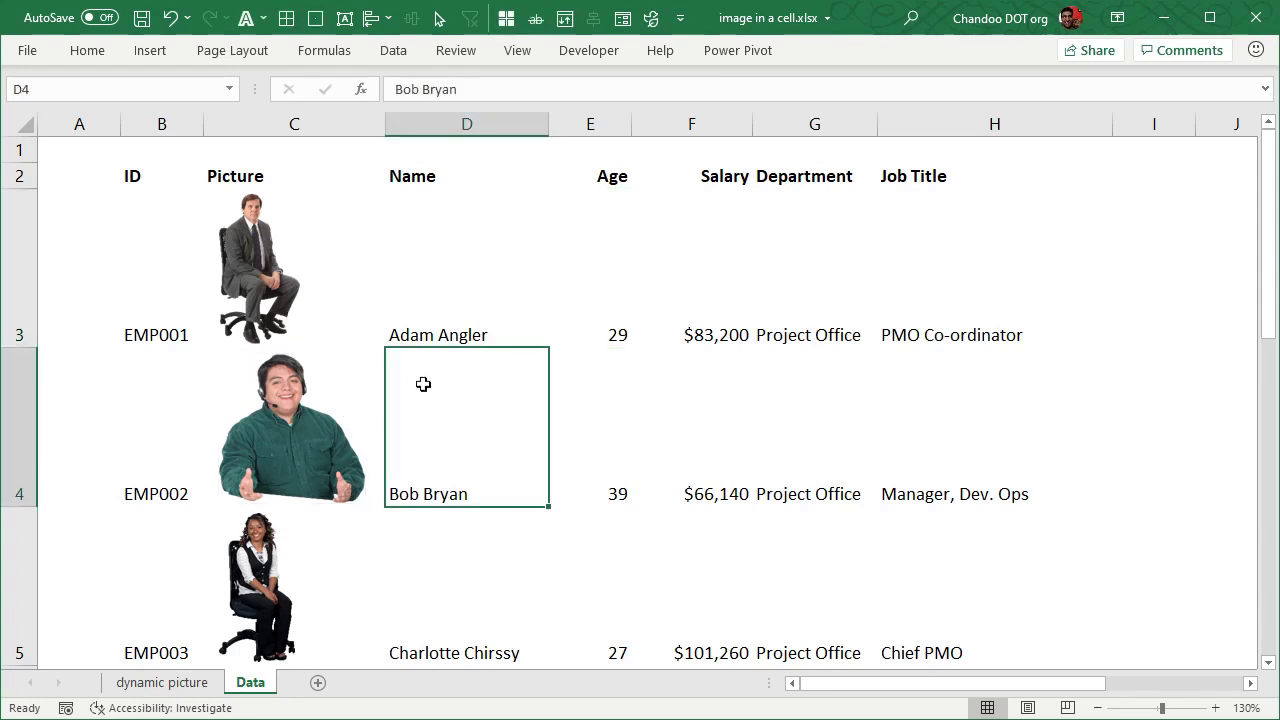
pyautogui.press('Left')
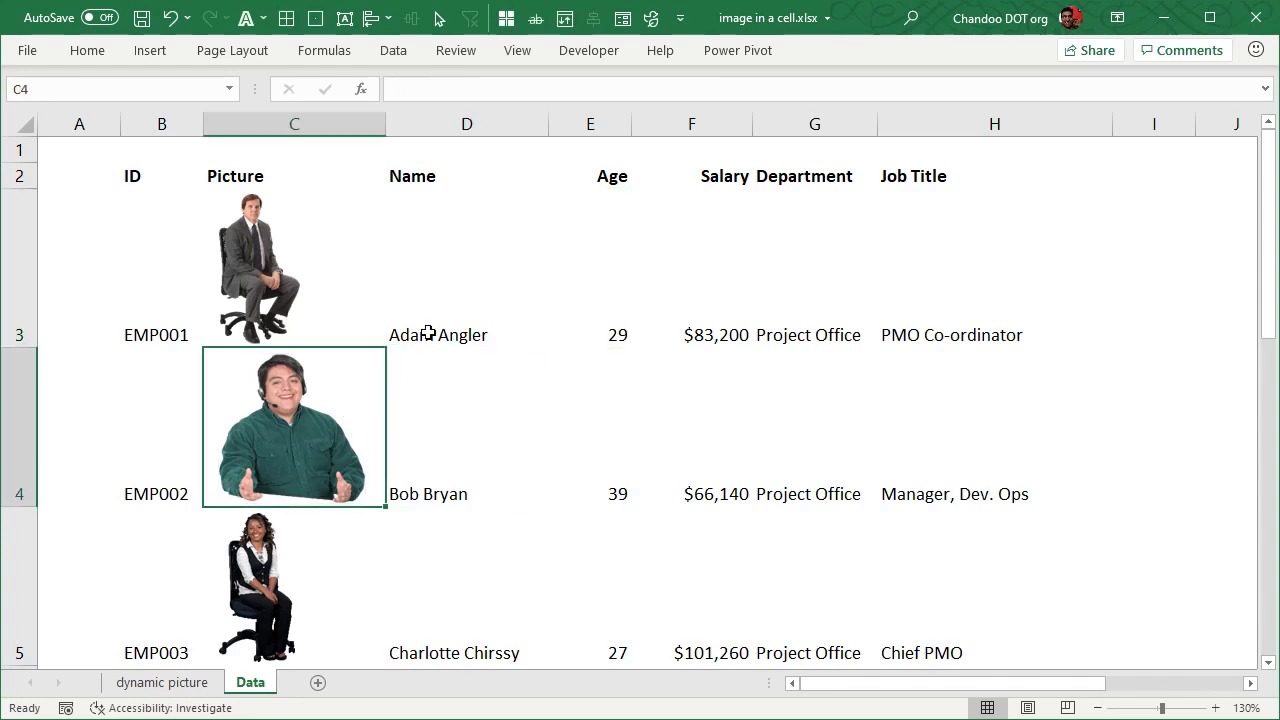
pyautogui.press('Down')
pyautogui.press('Down')
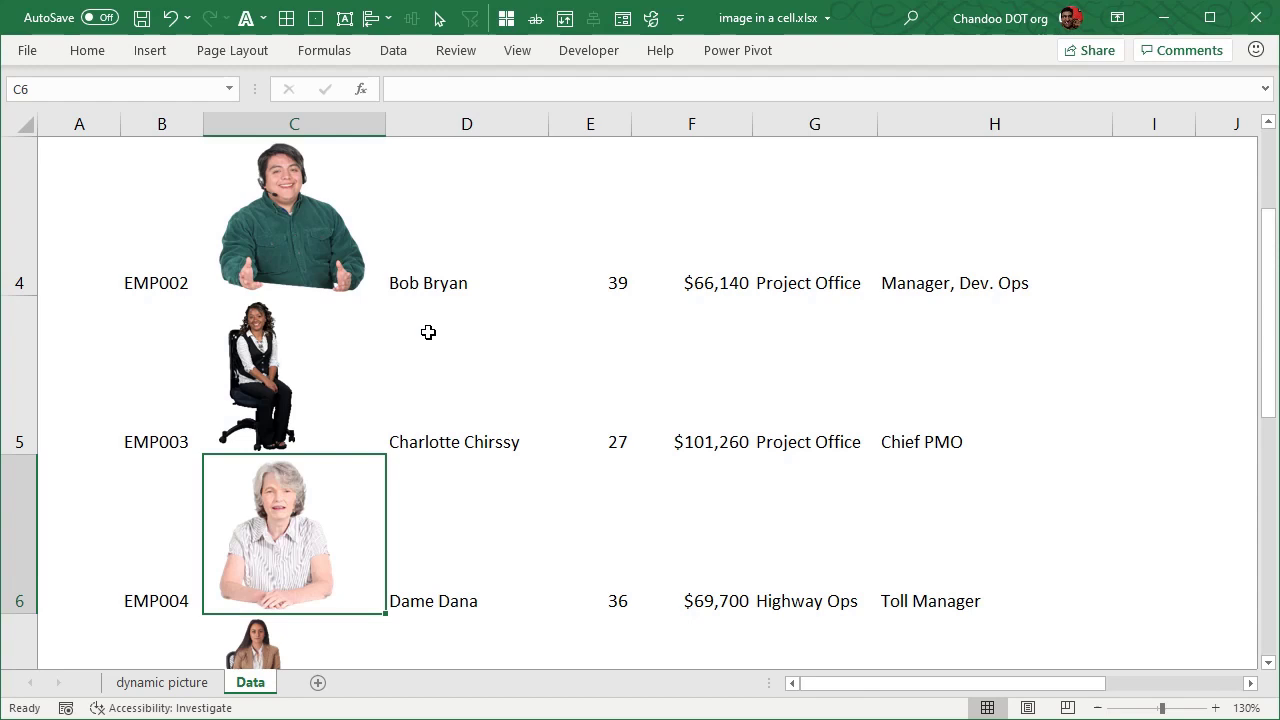
pyautogui.hotkey('ctrl', 'c')
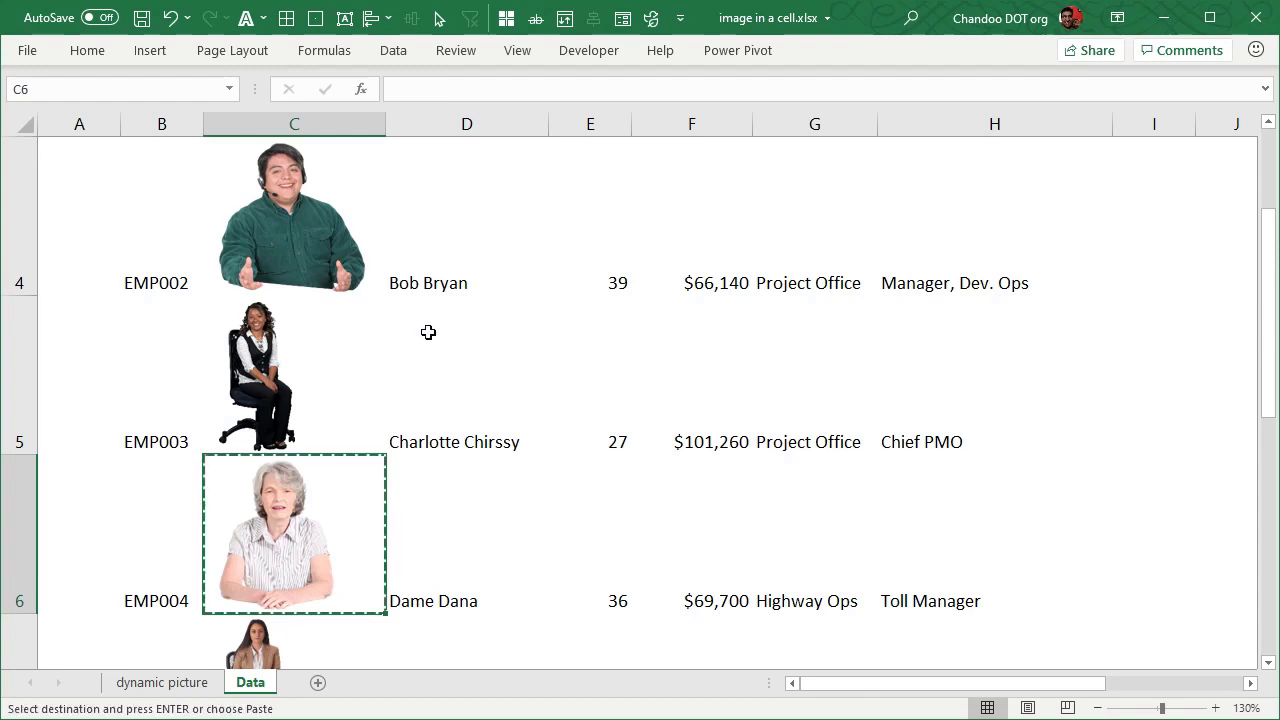
# Confirm cell C6 itself is copied and choose H9 on the Staff Finder as the paste spot.
pyautogui.click(178, 683)
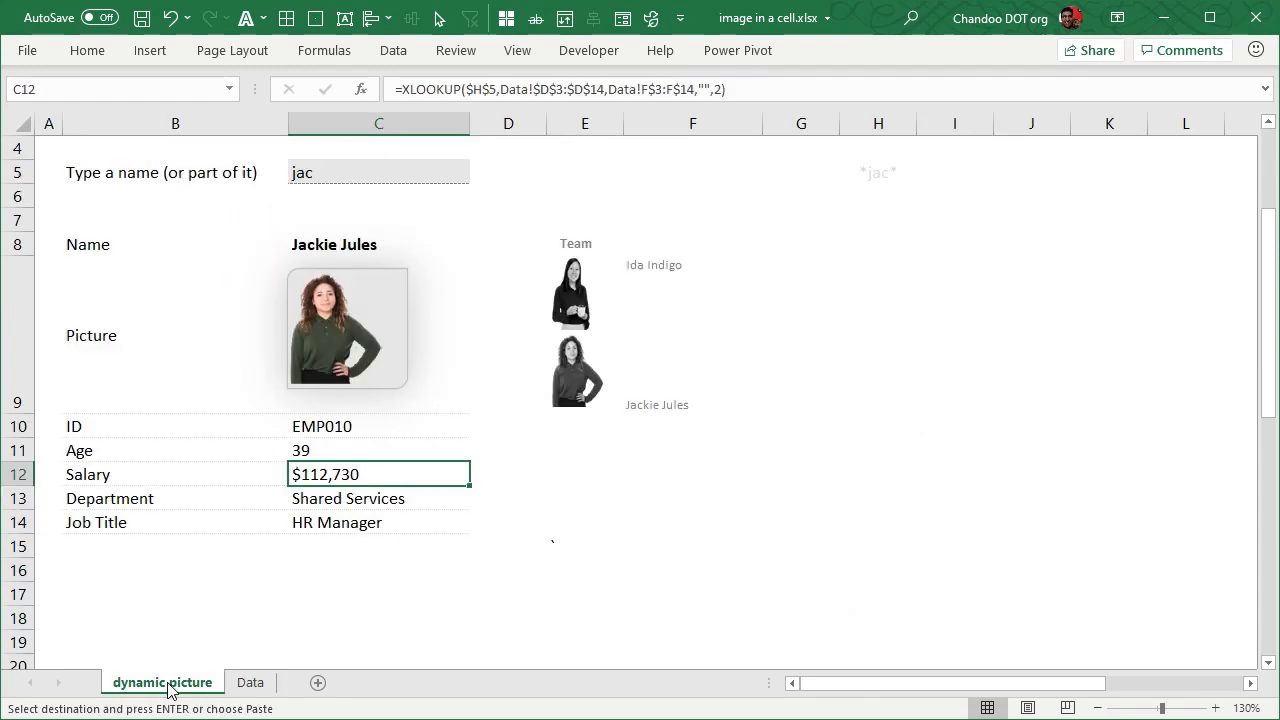
pyautogui.click(250, 684)
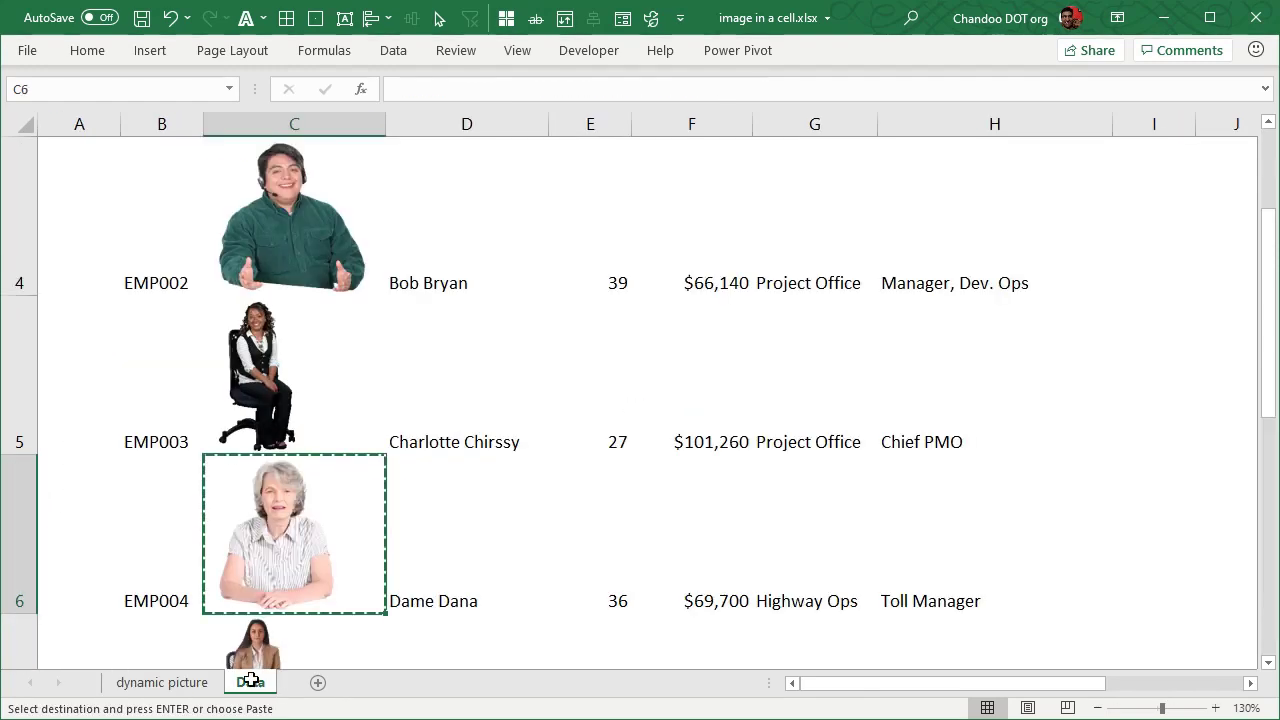
pyautogui.click(432, 534)
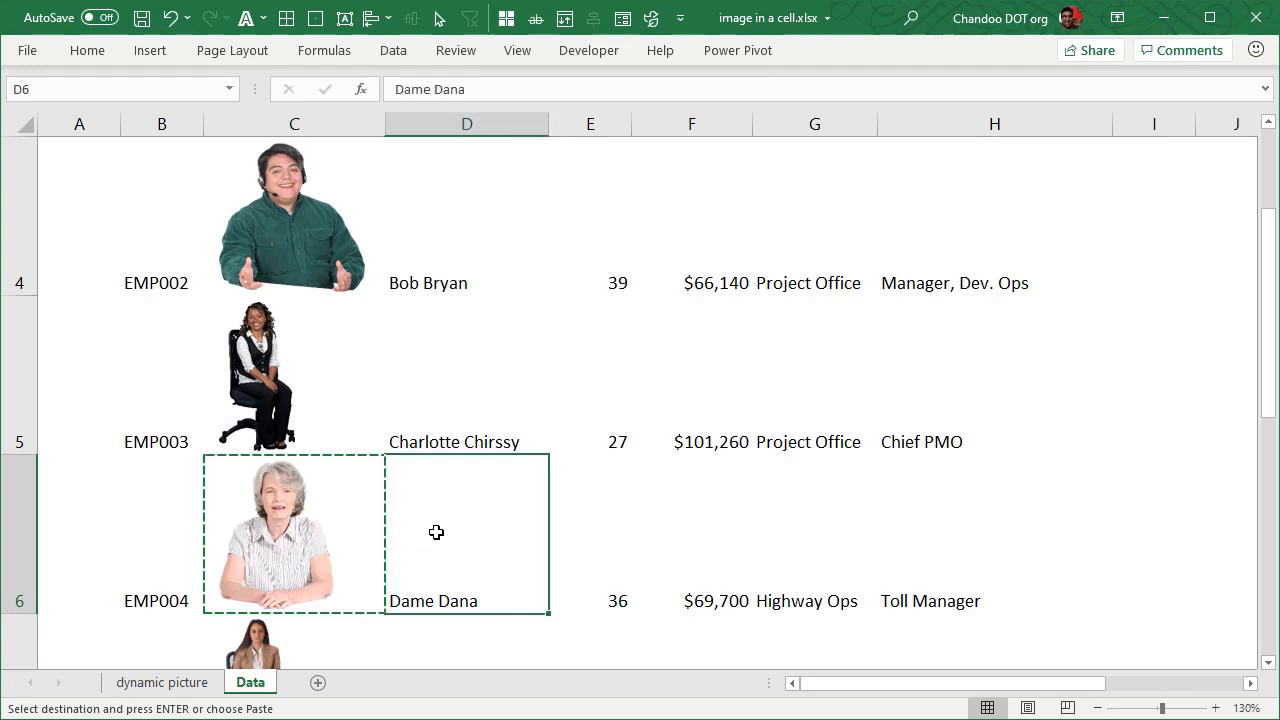
pyautogui.click(278, 526)
pyautogui.click(382, 520)
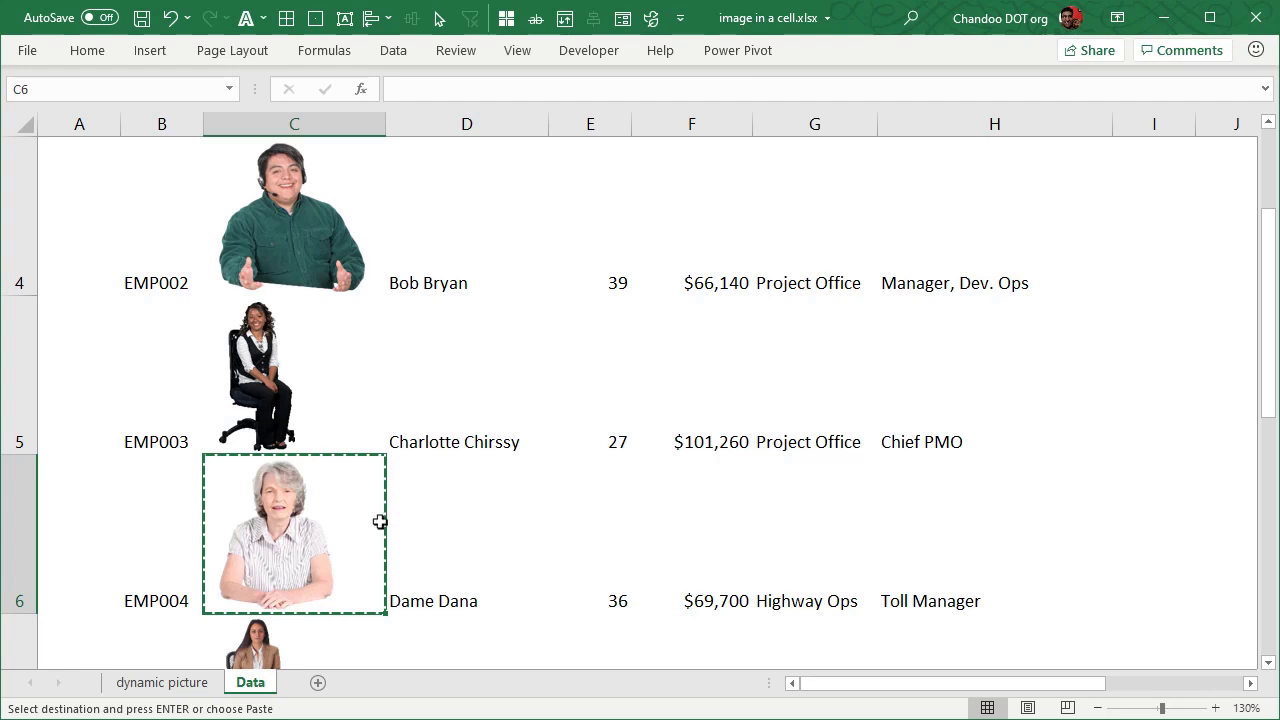
pyautogui.click(165, 681)
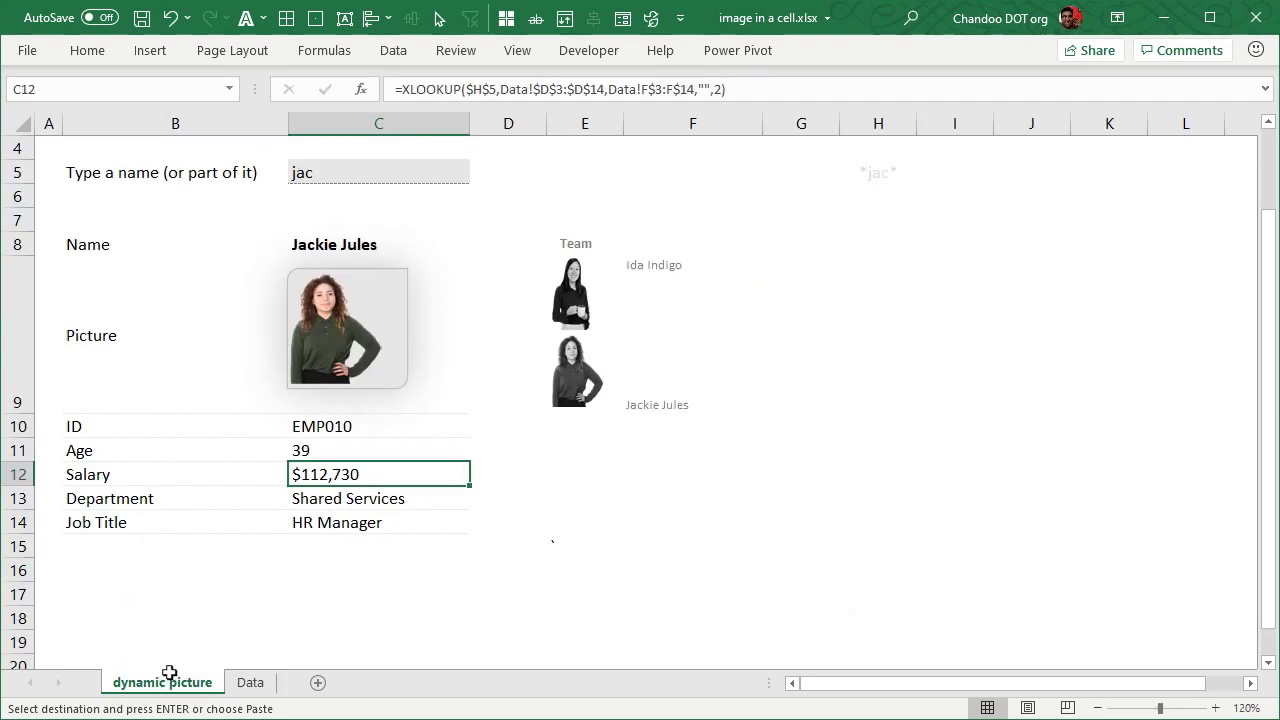
pyautogui.click(867, 341)
pyautogui.scroll(1, 867, 341)
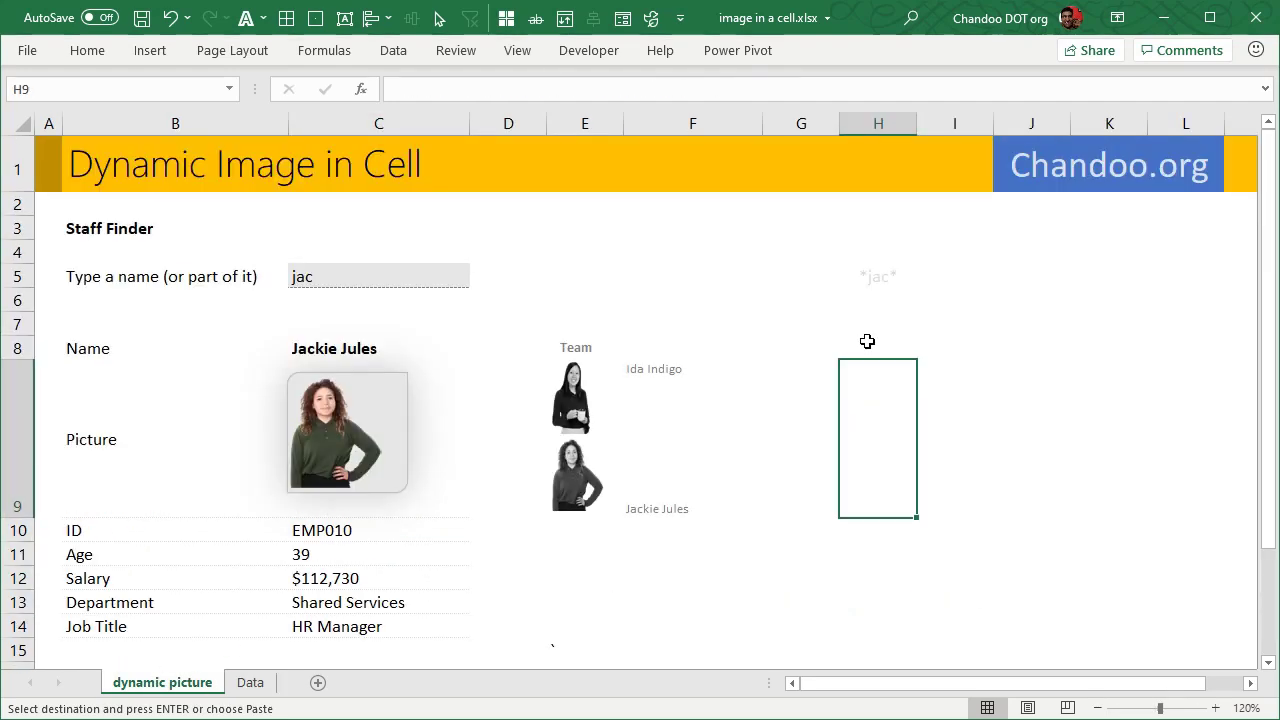
pyautogui.click(252, 682)
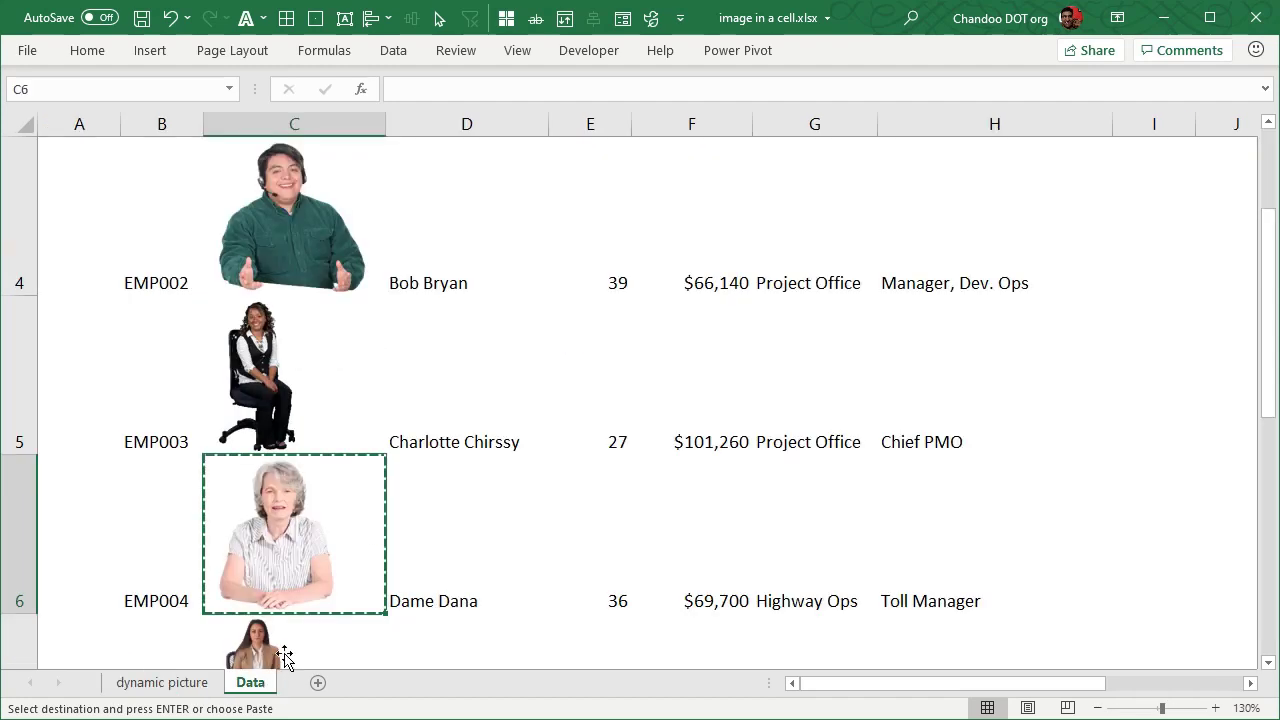
pyautogui.click(161, 682)
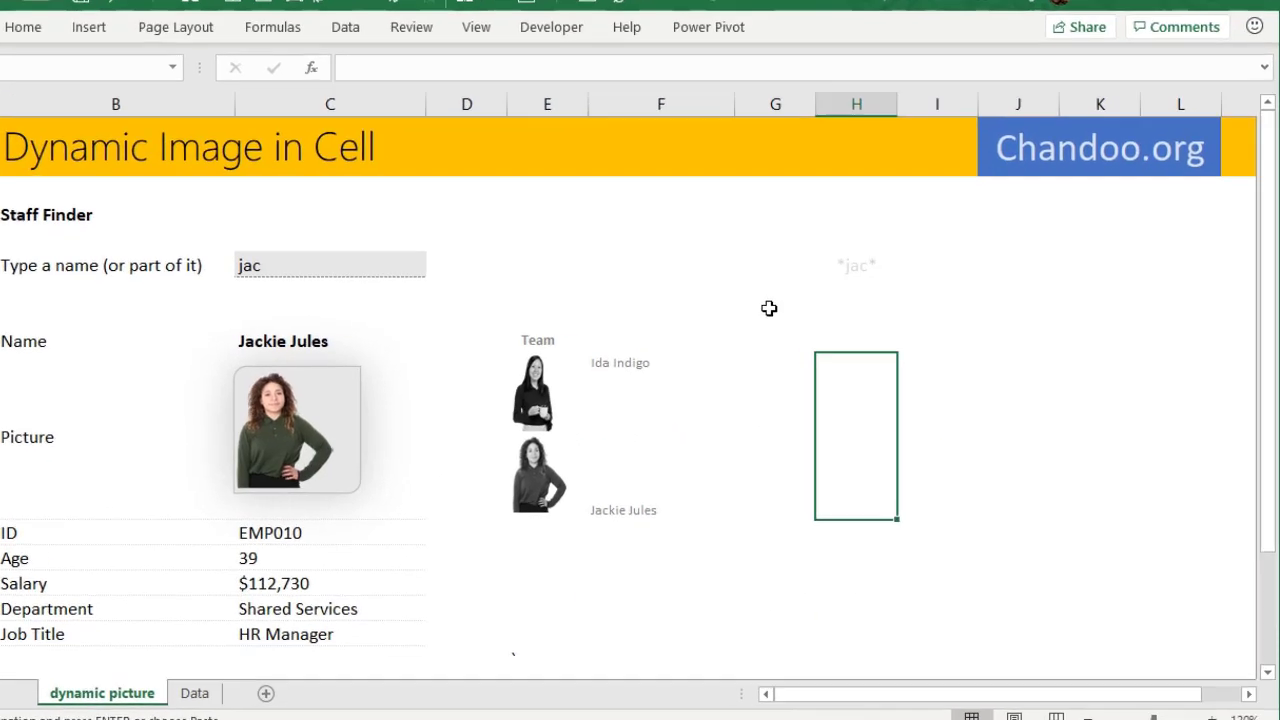
# Paste Data cell C6 as a Linked Picture to the right of the team photos.
pyautogui.rightClick(769, 308)
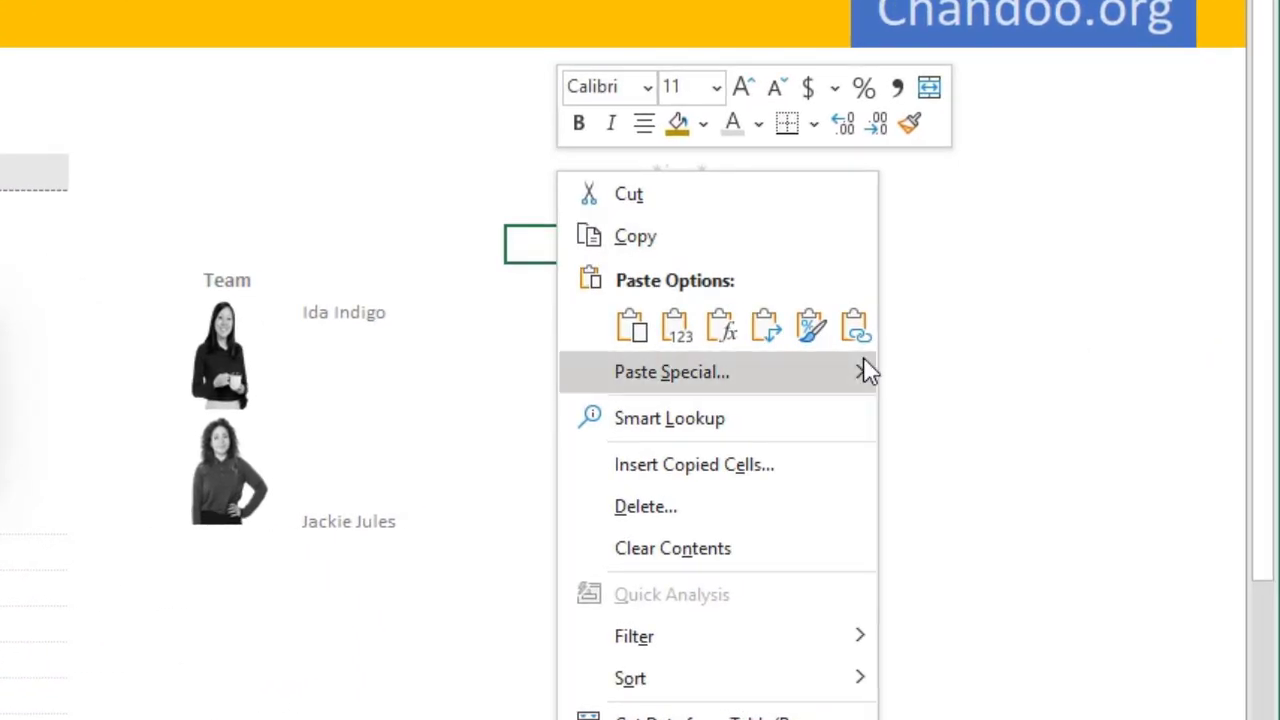
pyautogui.moveTo(866, 368)
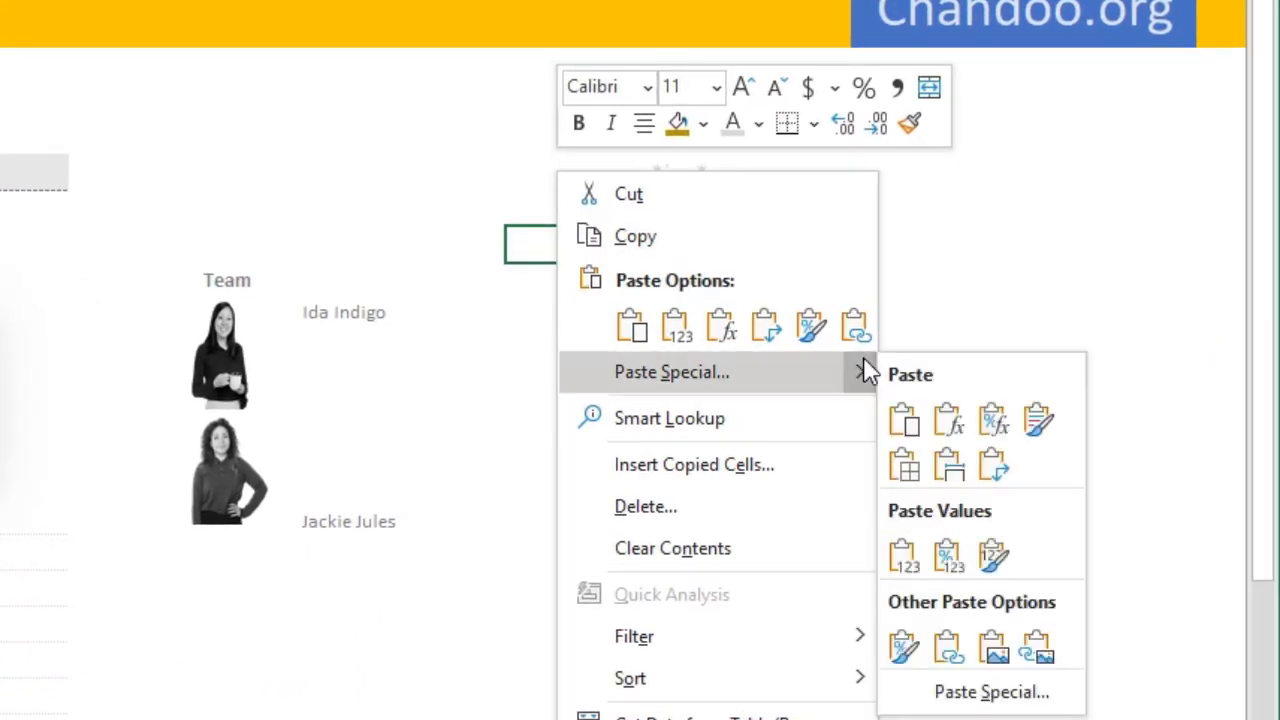
pyautogui.click(1036, 656)
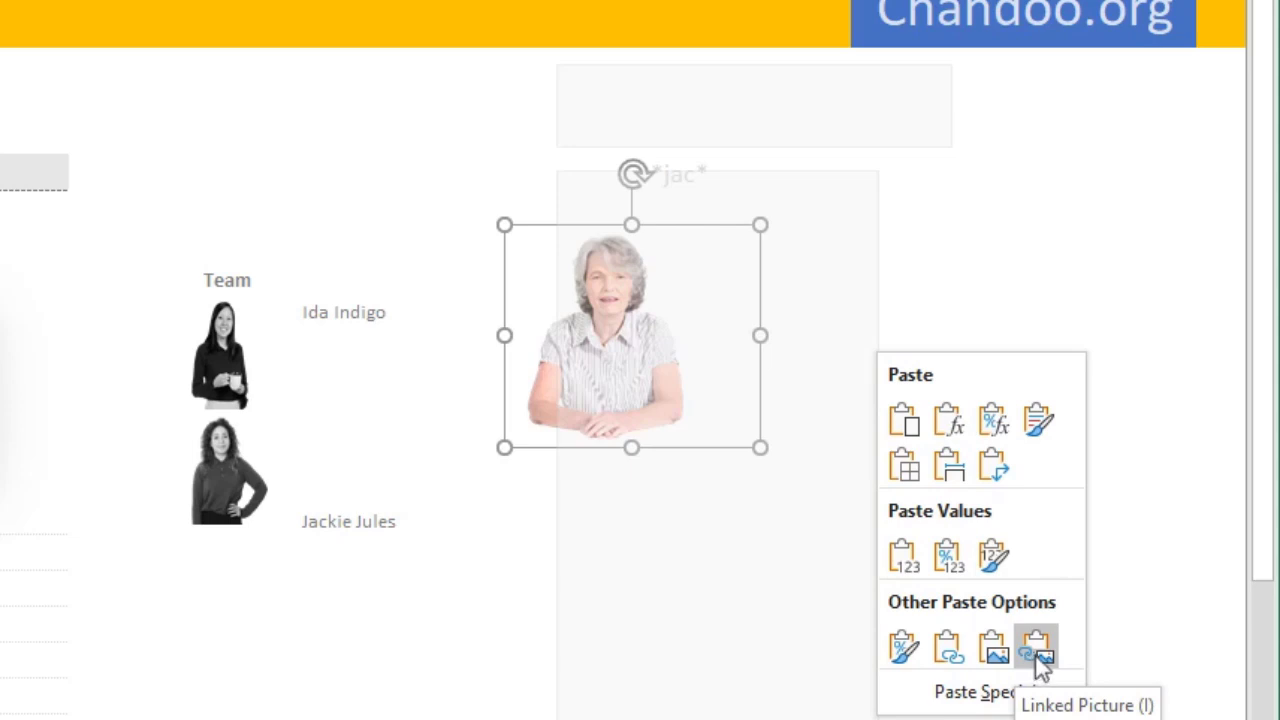
pyautogui.click(1035, 652)
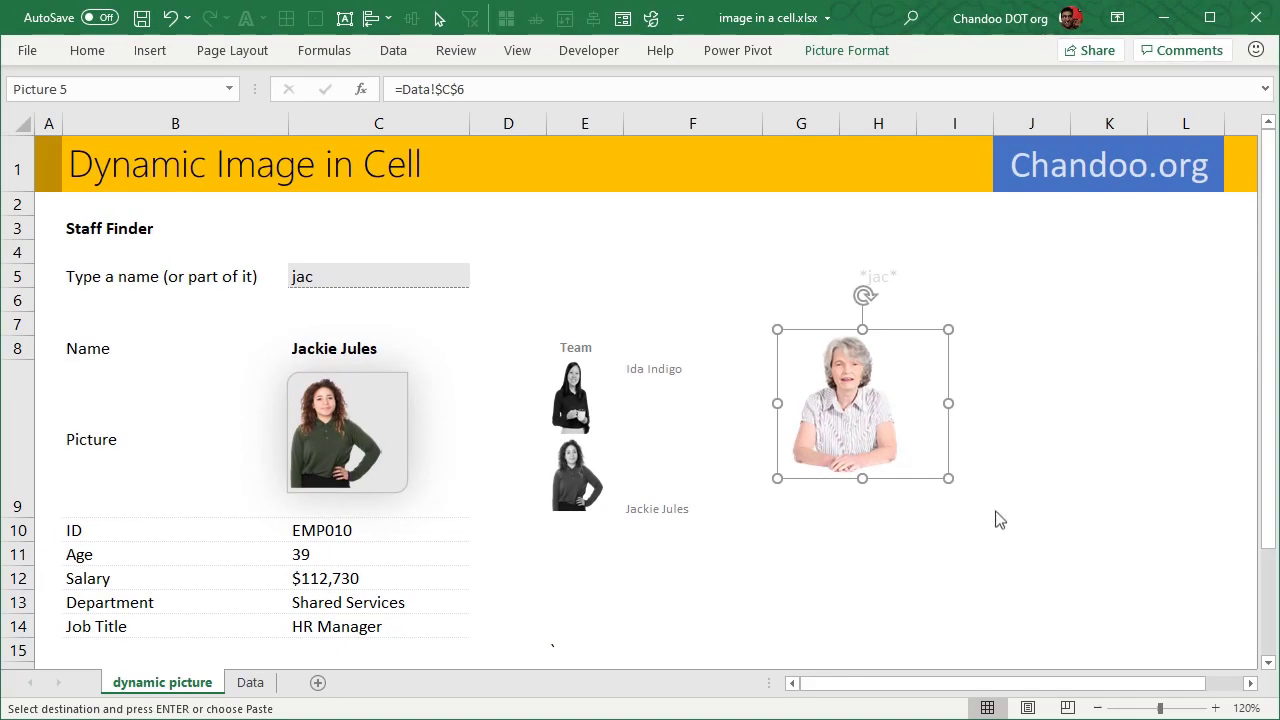
pyautogui.click(229, 683)
# Give Data cell C6 a gold fill and see it appear in the linked picture.
pyautogui.click(507, 540)
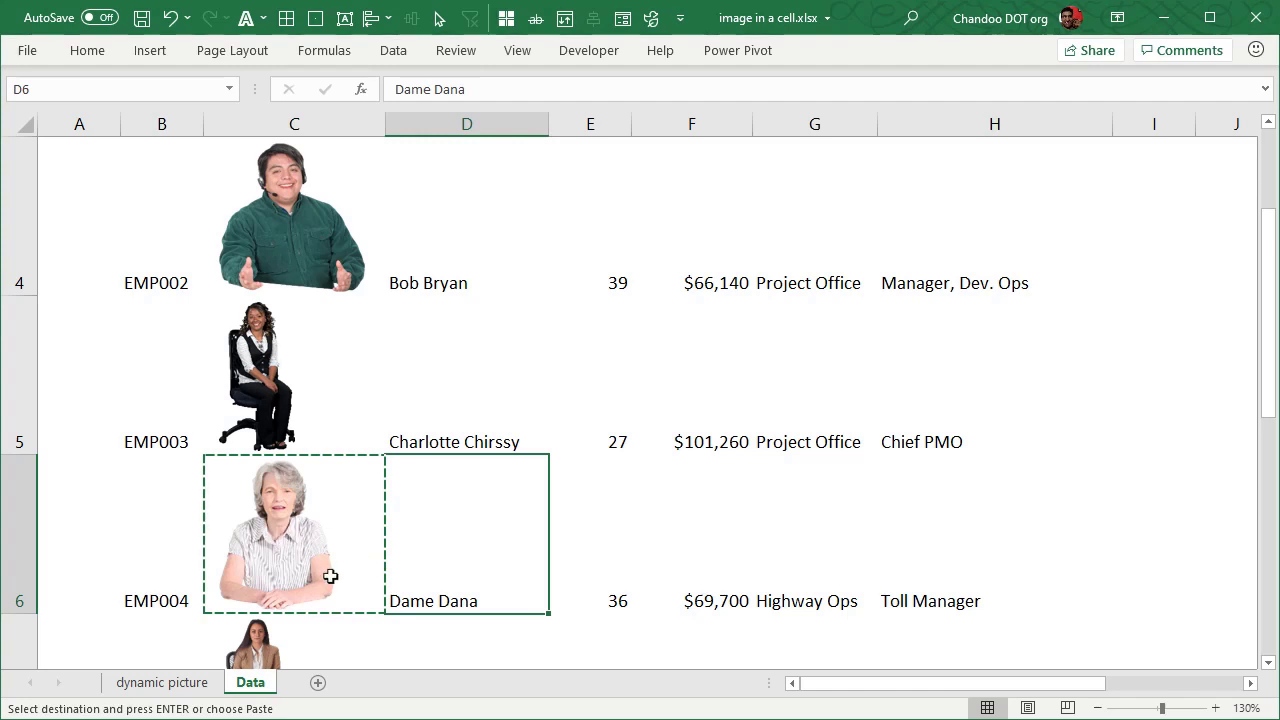
pyautogui.click(188, 681)
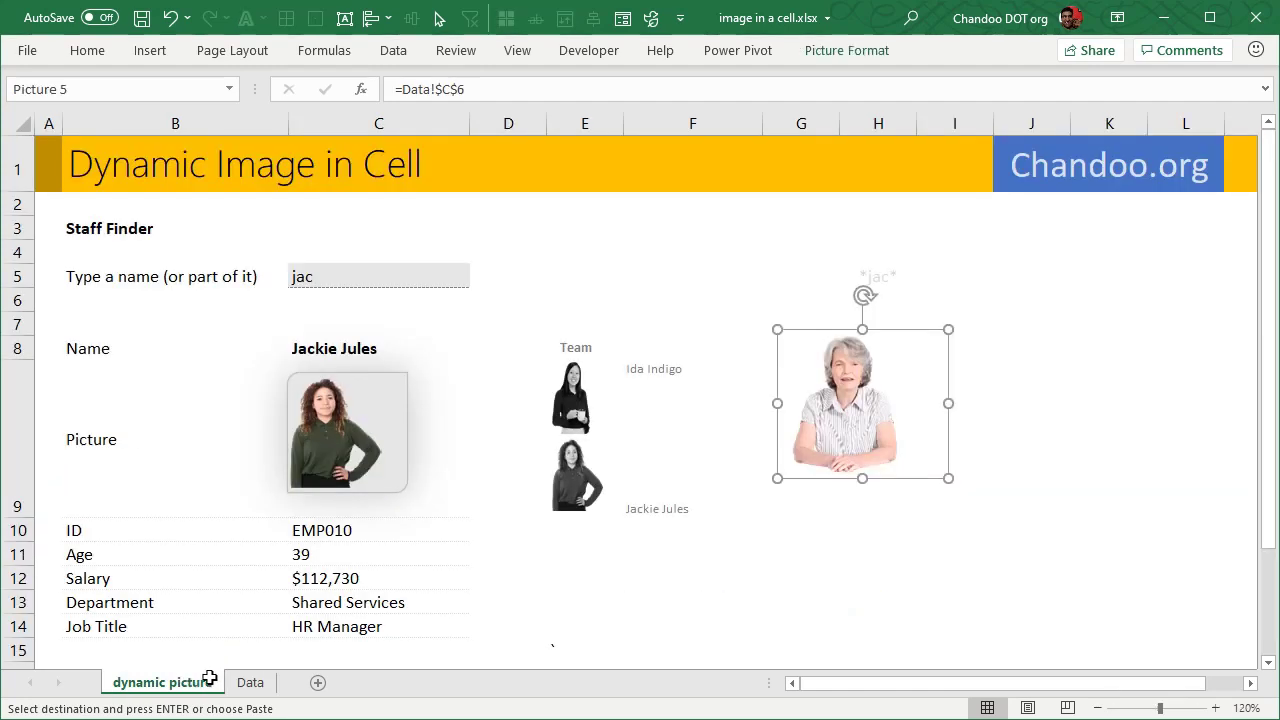
pyautogui.click(252, 682)
pyautogui.click(326, 507)
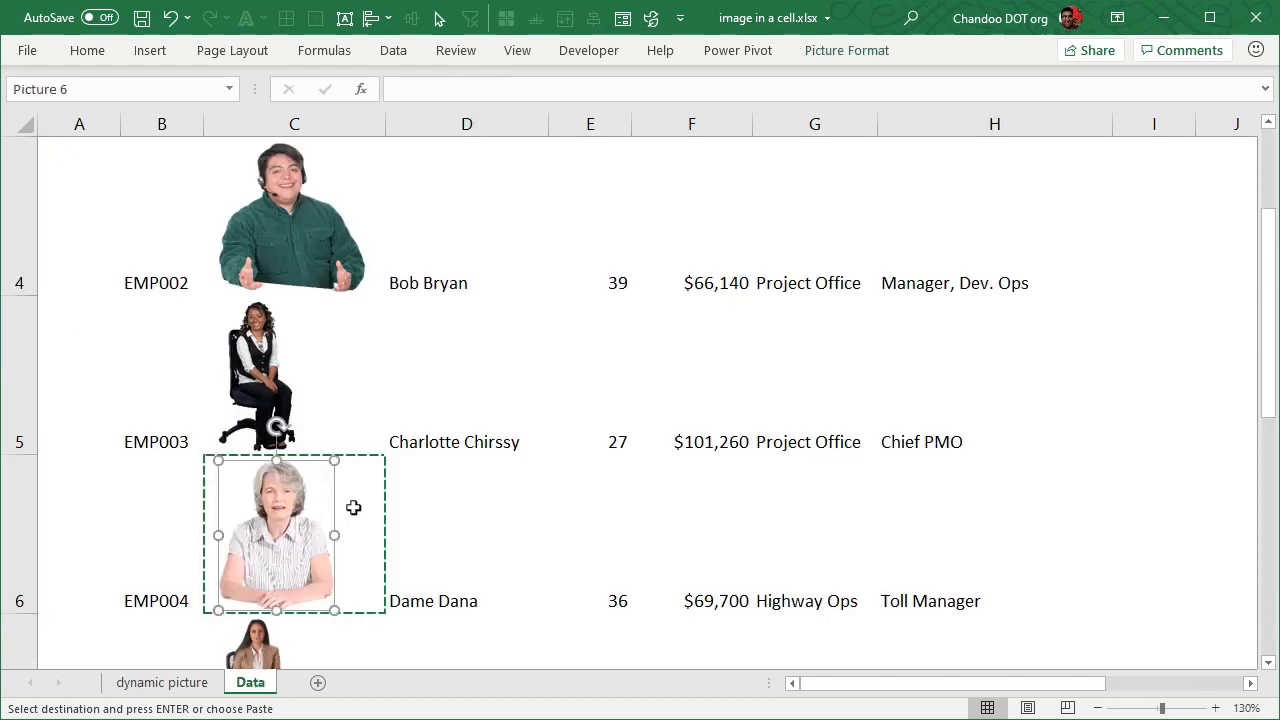
pyautogui.press('Escape')
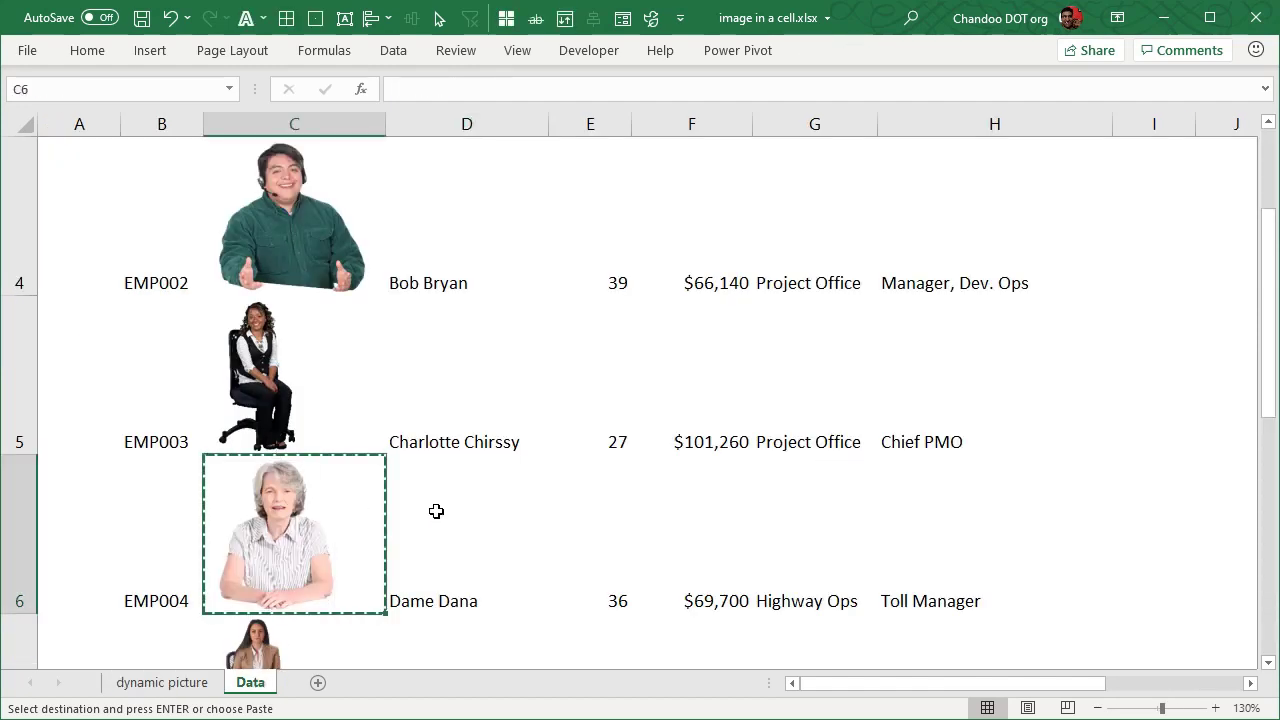
pyautogui.click(87, 50)
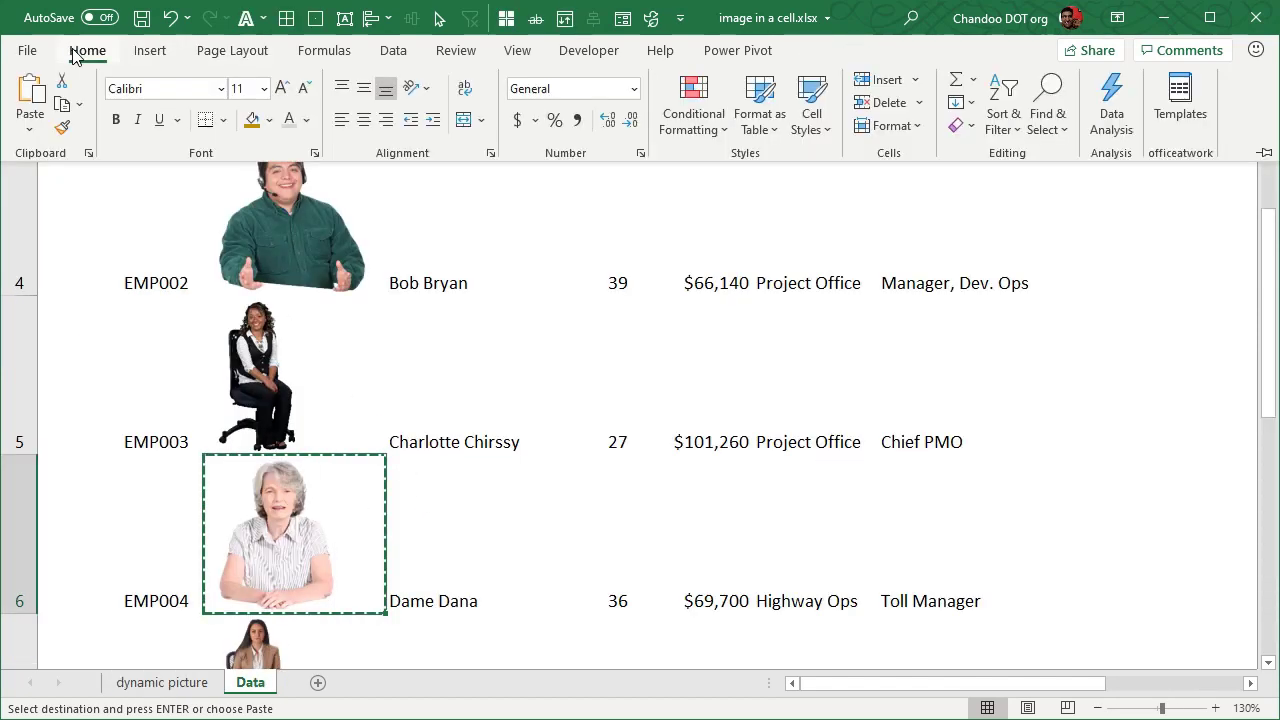
pyautogui.click(250, 120)
pyautogui.click(177, 683)
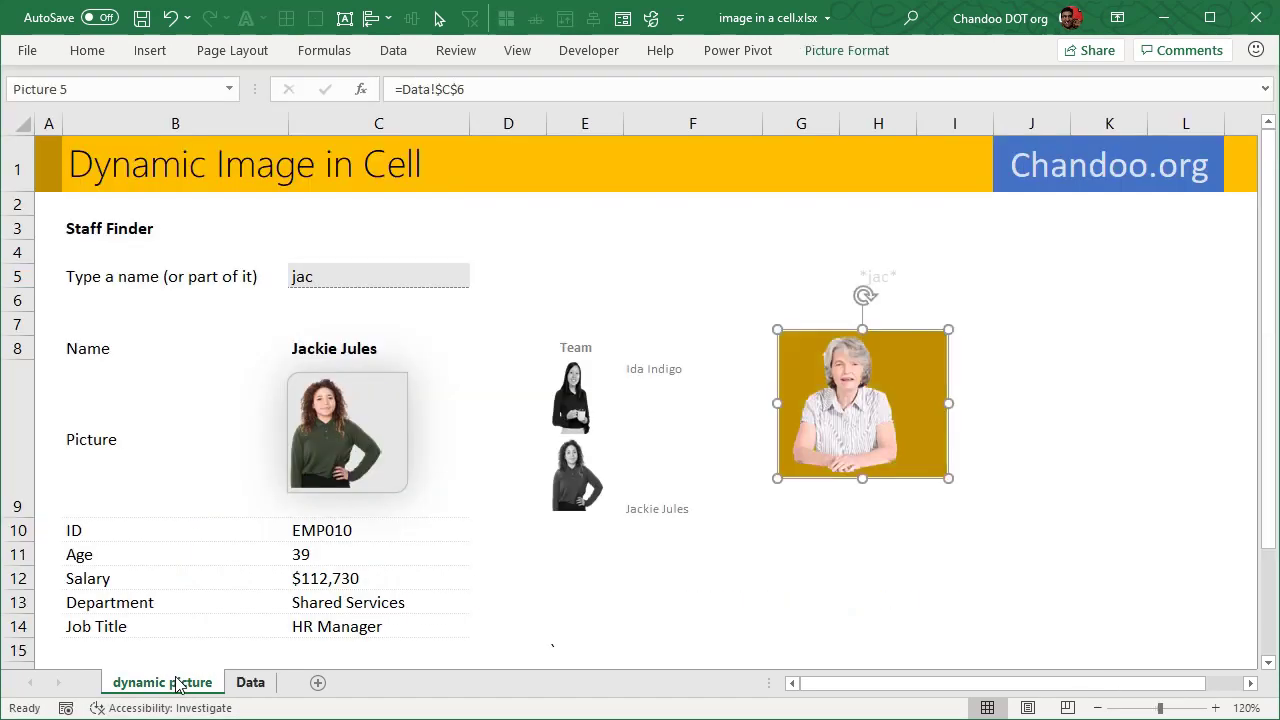
# Check the linked picture's source, then undo the gold fill on cell C6.
pyautogui.click(992, 463)
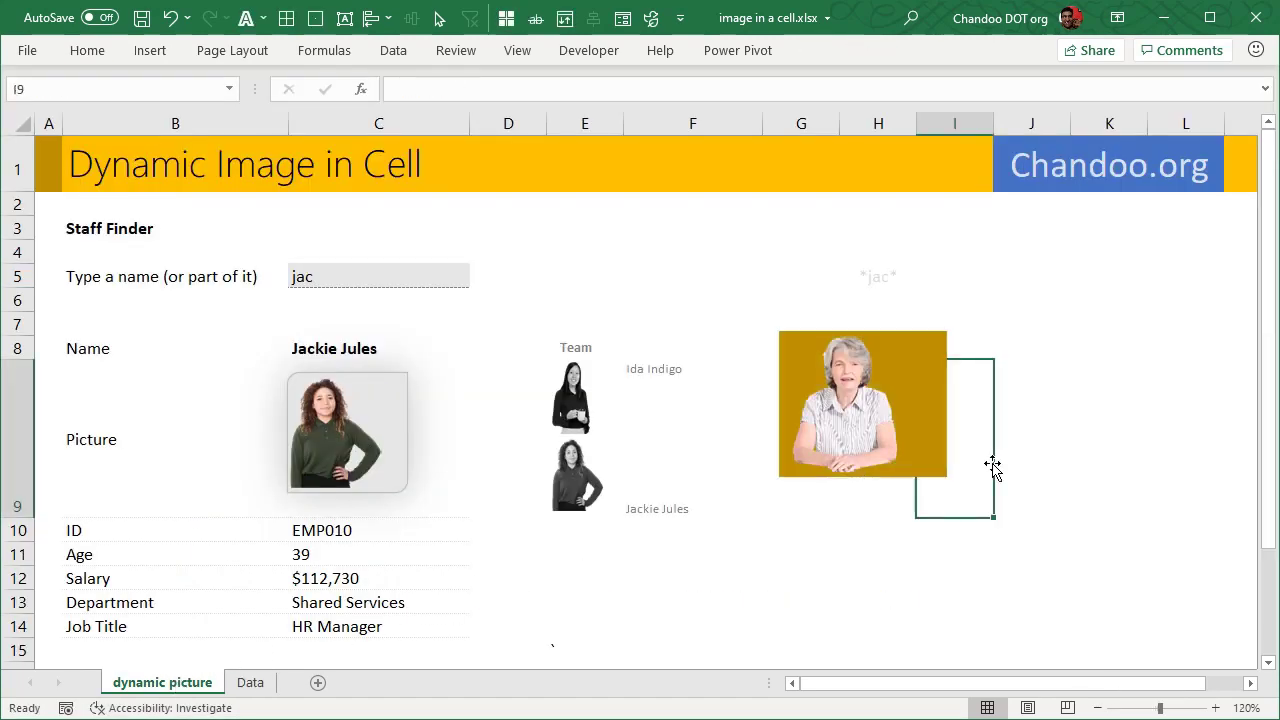
pyautogui.click(868, 440)
pyautogui.click(250, 682)
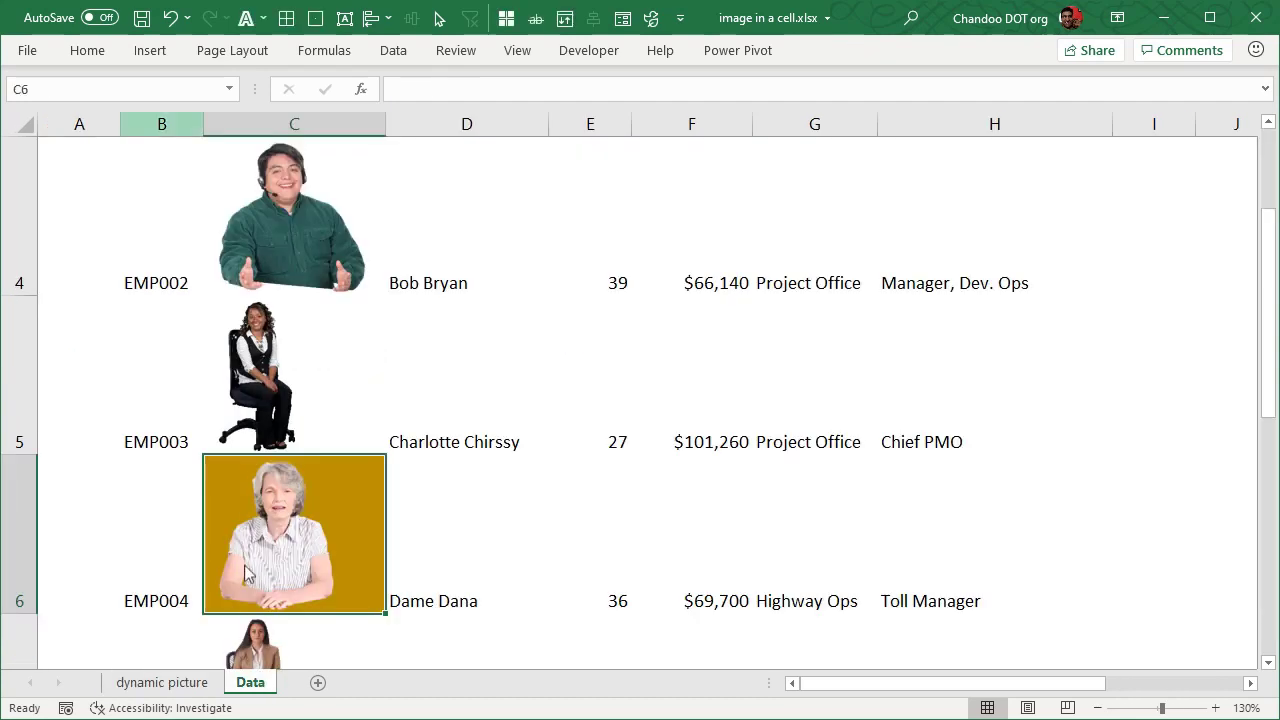
pyautogui.click(170, 18)
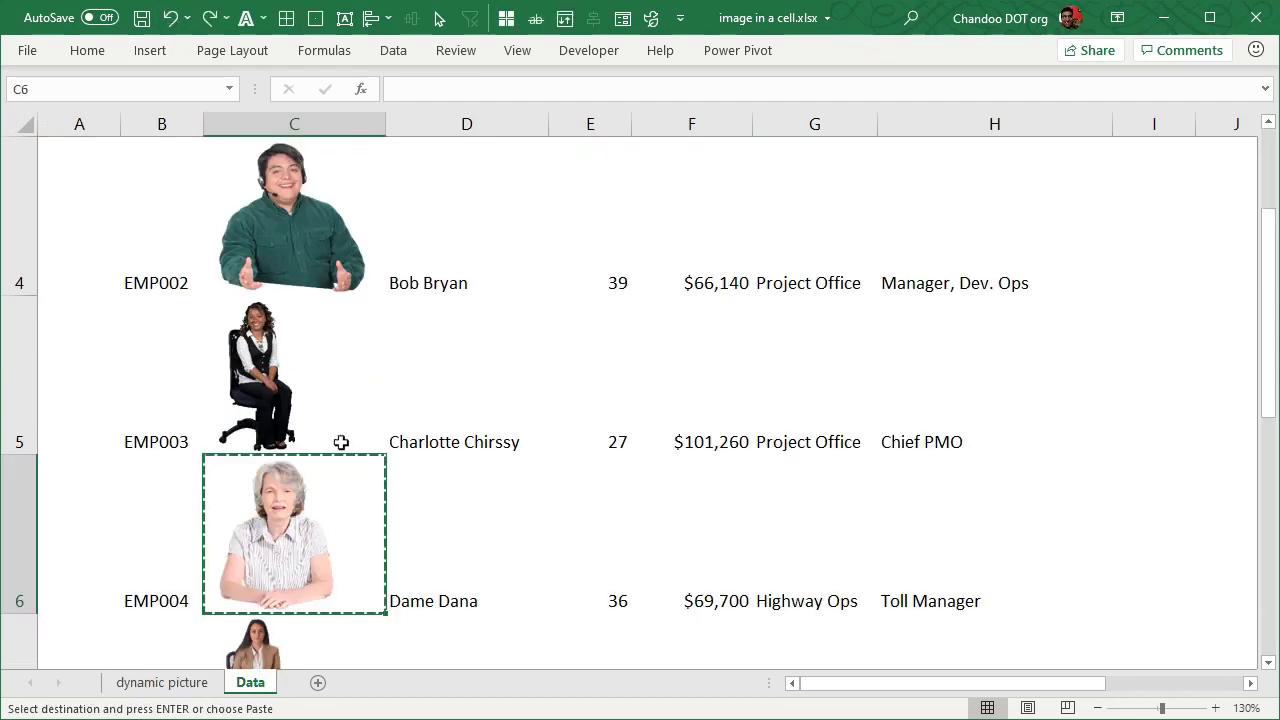
pyautogui.click(91, 55)
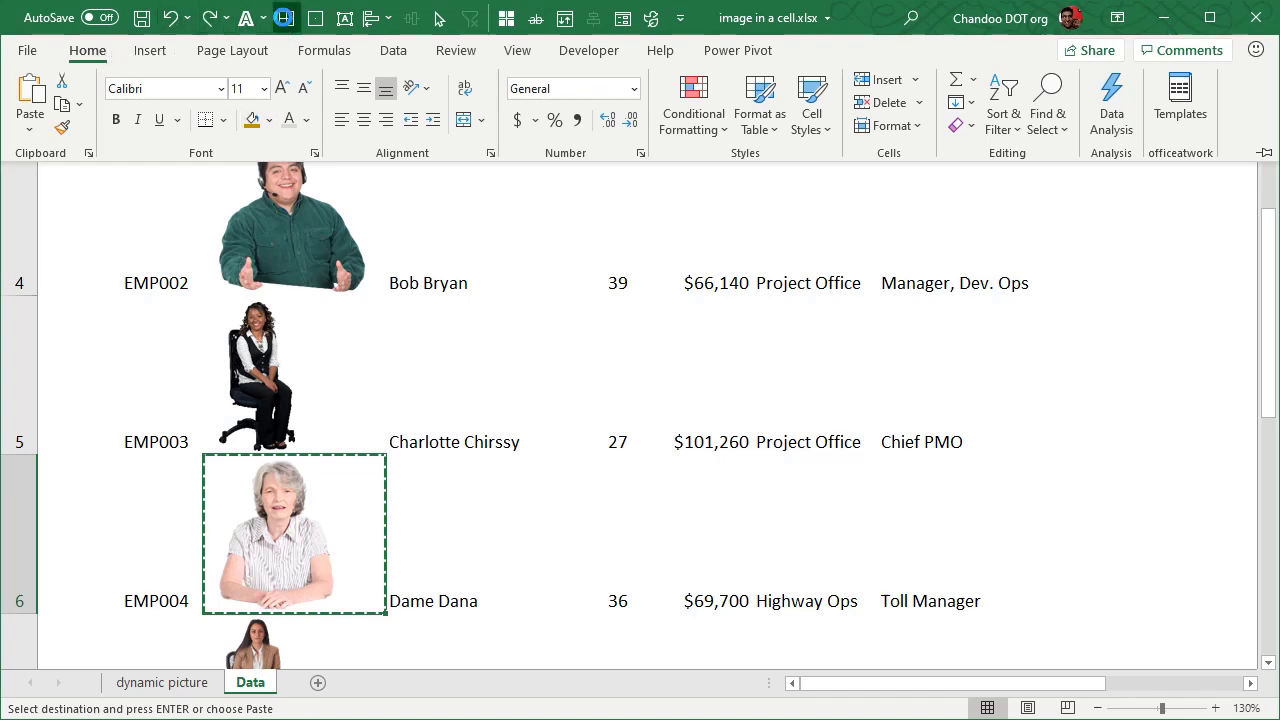
# Cancel the pending C6 copy and reselect Dame Dana's row on the Data sheet.
pyautogui.click(287, 18)
pyautogui.click(535, 548)
pyautogui.click(740, 497)
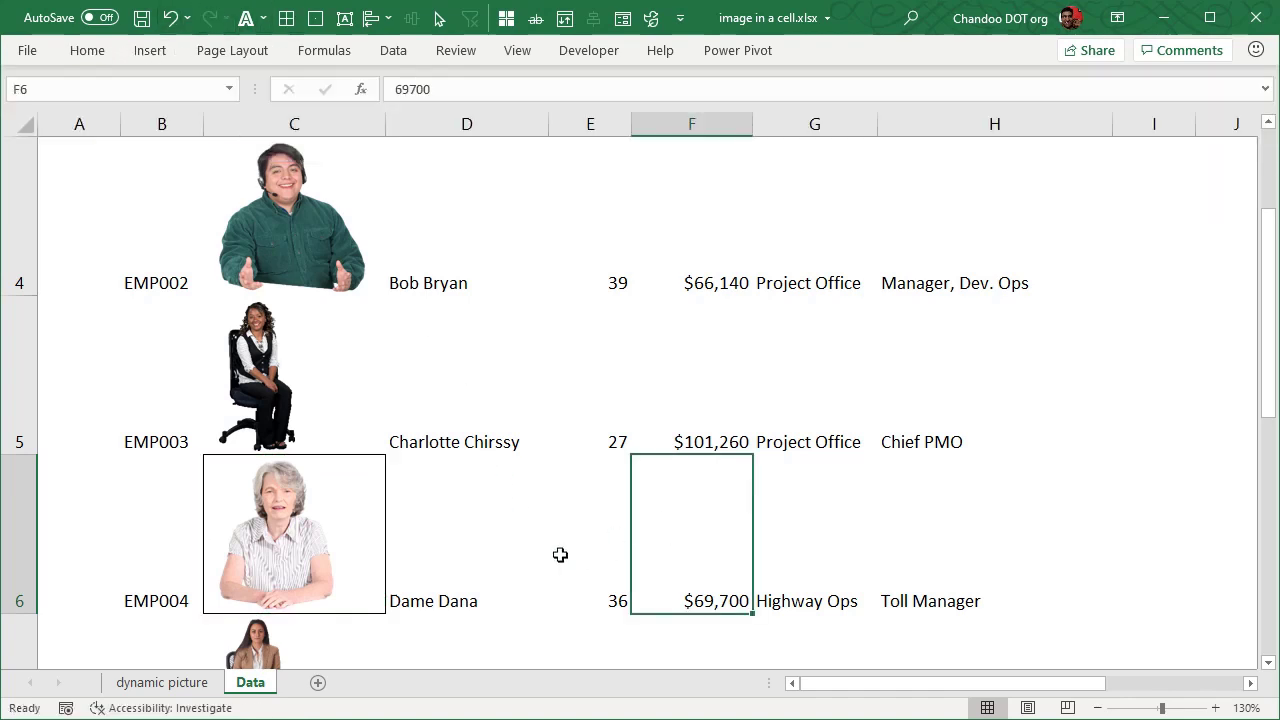
pyautogui.click(160, 682)
pyautogui.click(1112, 545)
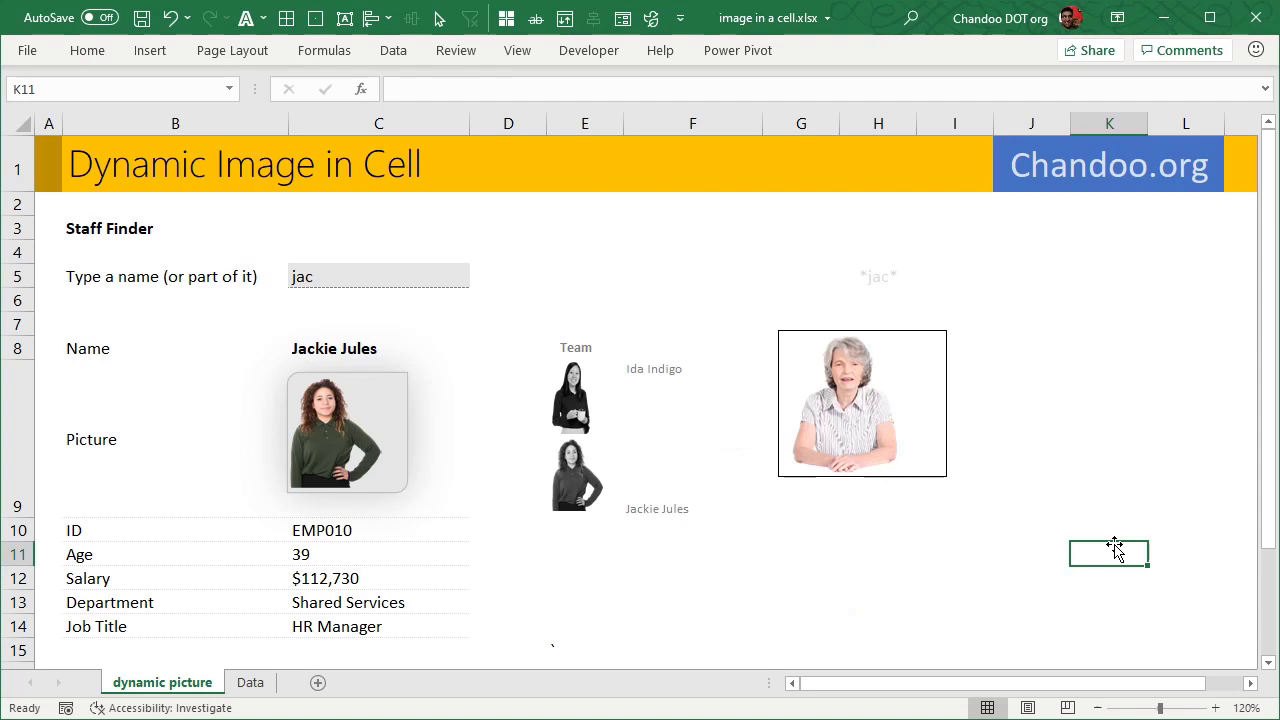
pyautogui.click(252, 683)
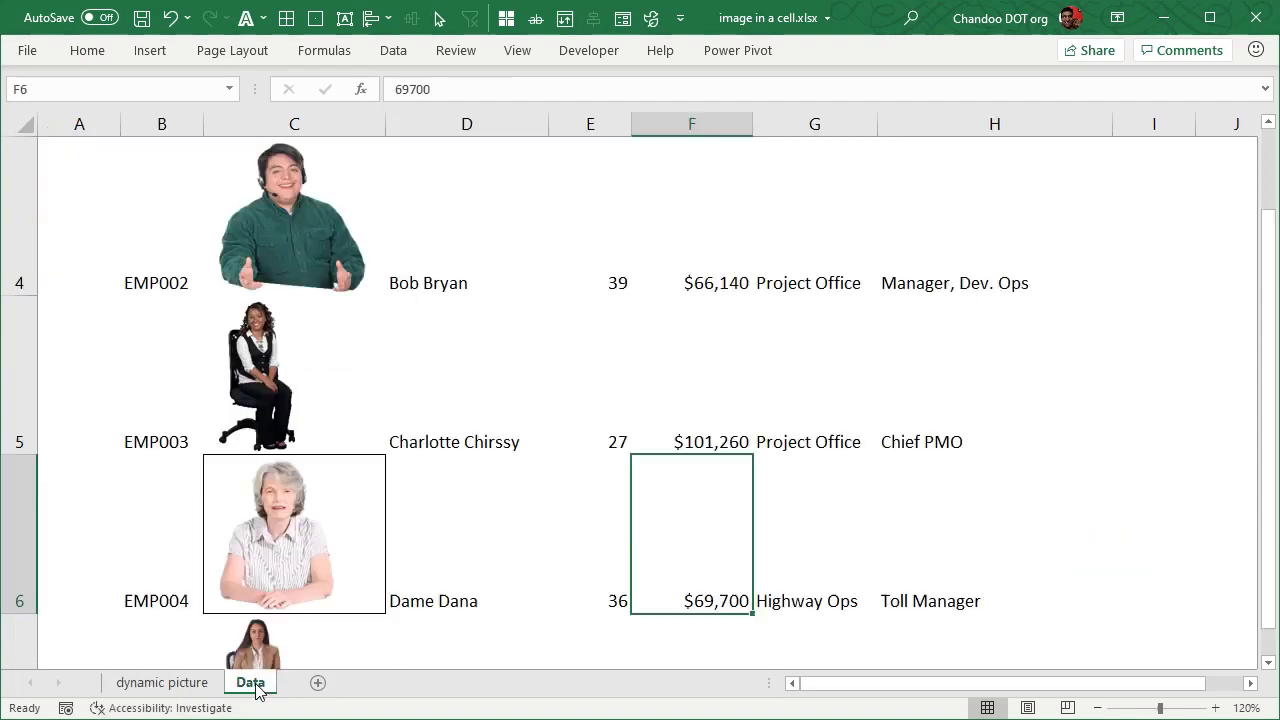
pyautogui.click(360, 605)
pyautogui.press('Right')
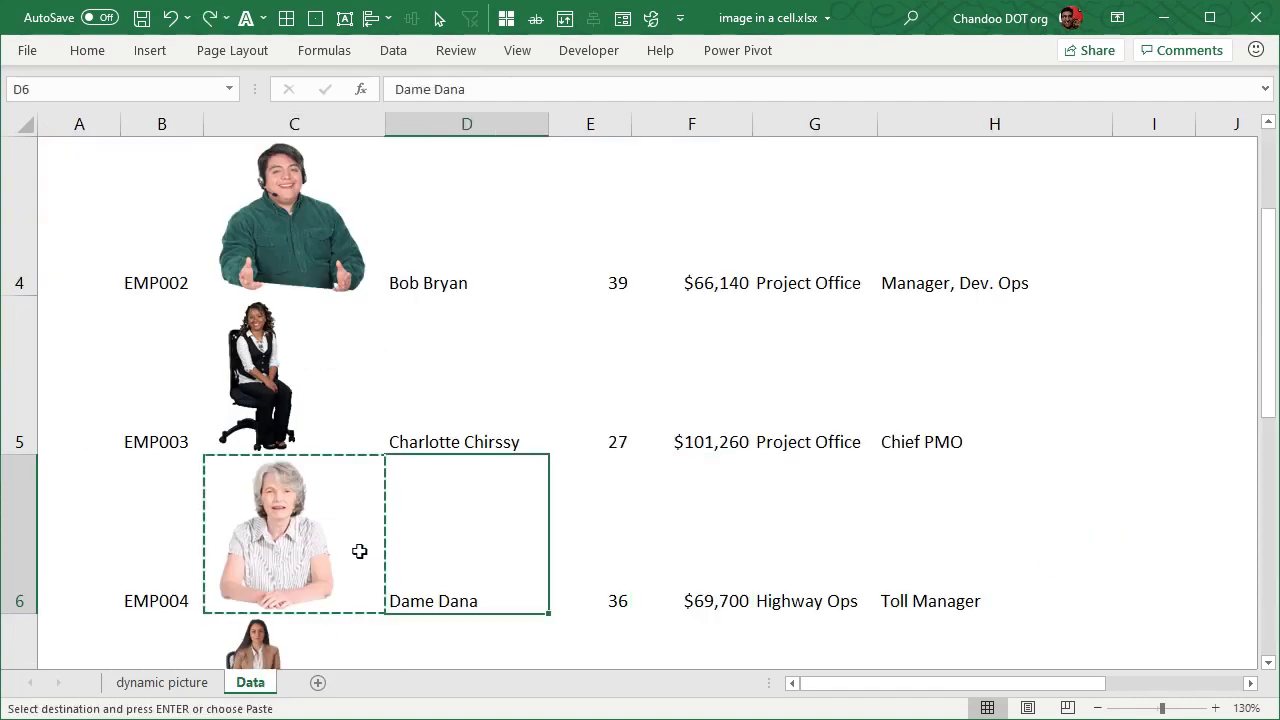
pyautogui.press('Left')
pyautogui.click(467, 533)
pyautogui.press('Escape')
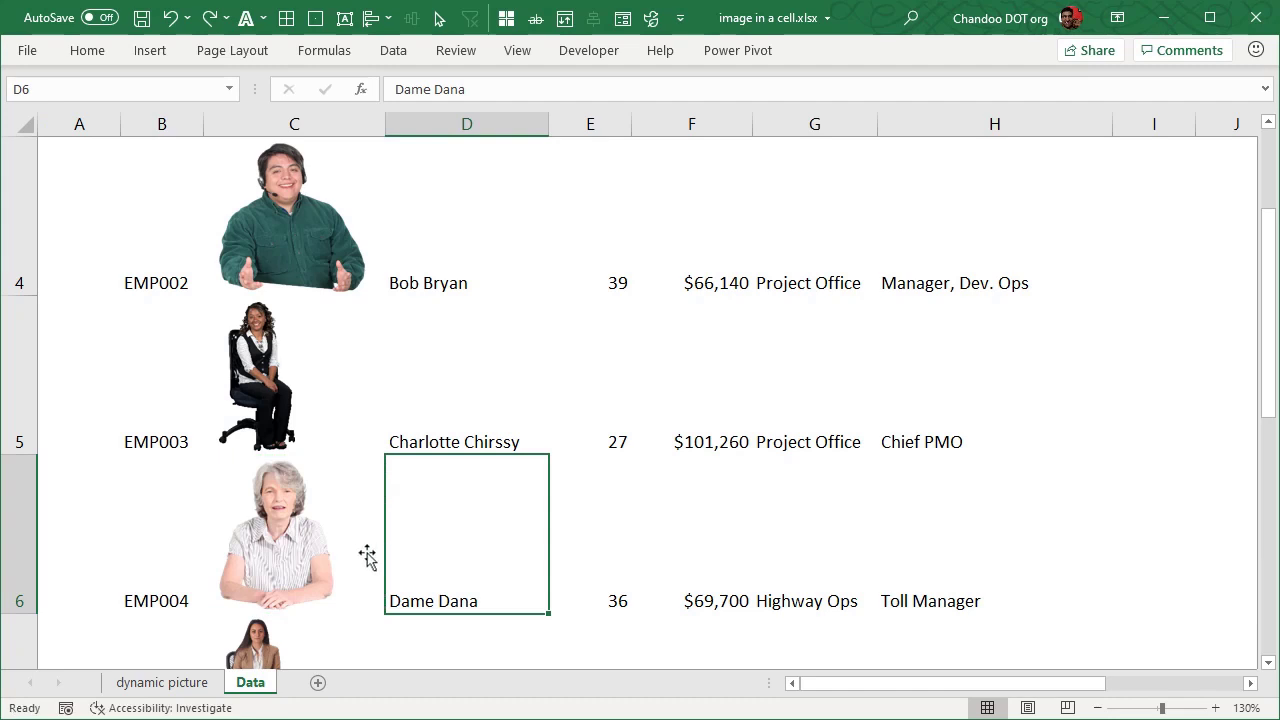
# Tilt Dame Dana's photo with its rotation handle and view the change in the linked picture.
pyautogui.click(314, 549)
pyautogui.moveTo(272, 425); pyautogui.dragTo(230, 450)
pyautogui.click(175, 682)
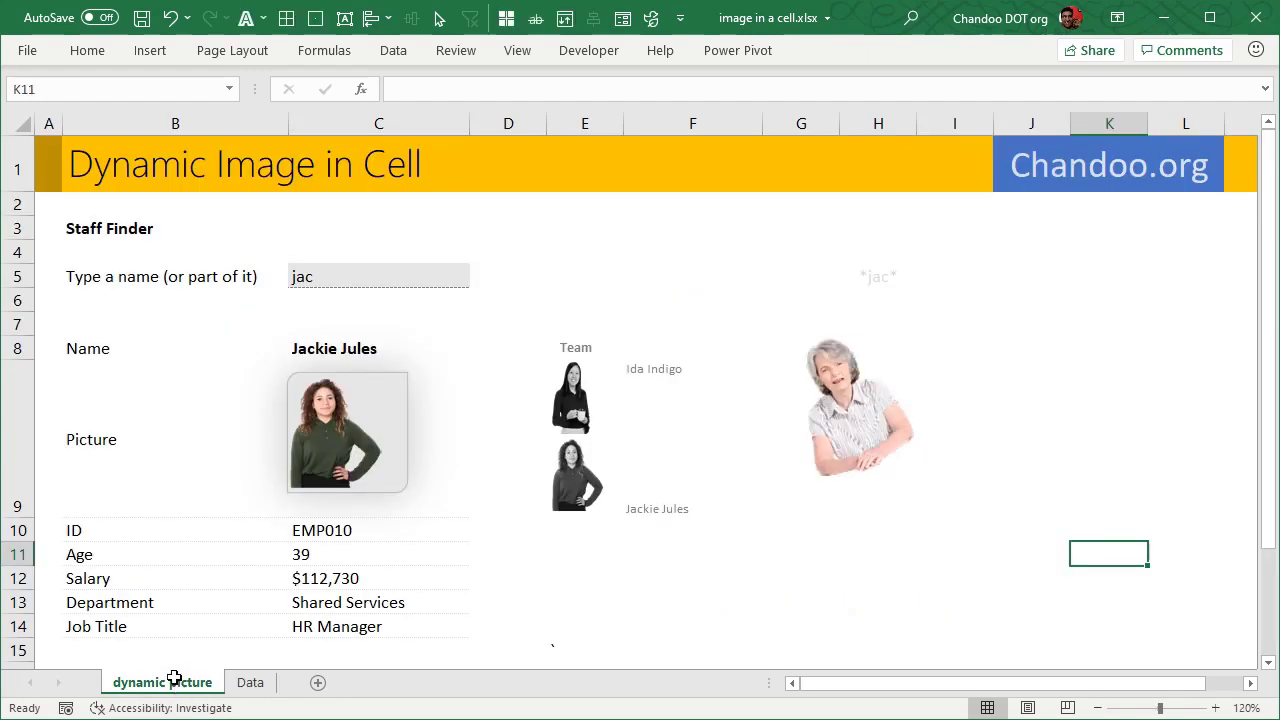
pyautogui.click(249, 684)
pyautogui.hotkey('ctrl', 'z')
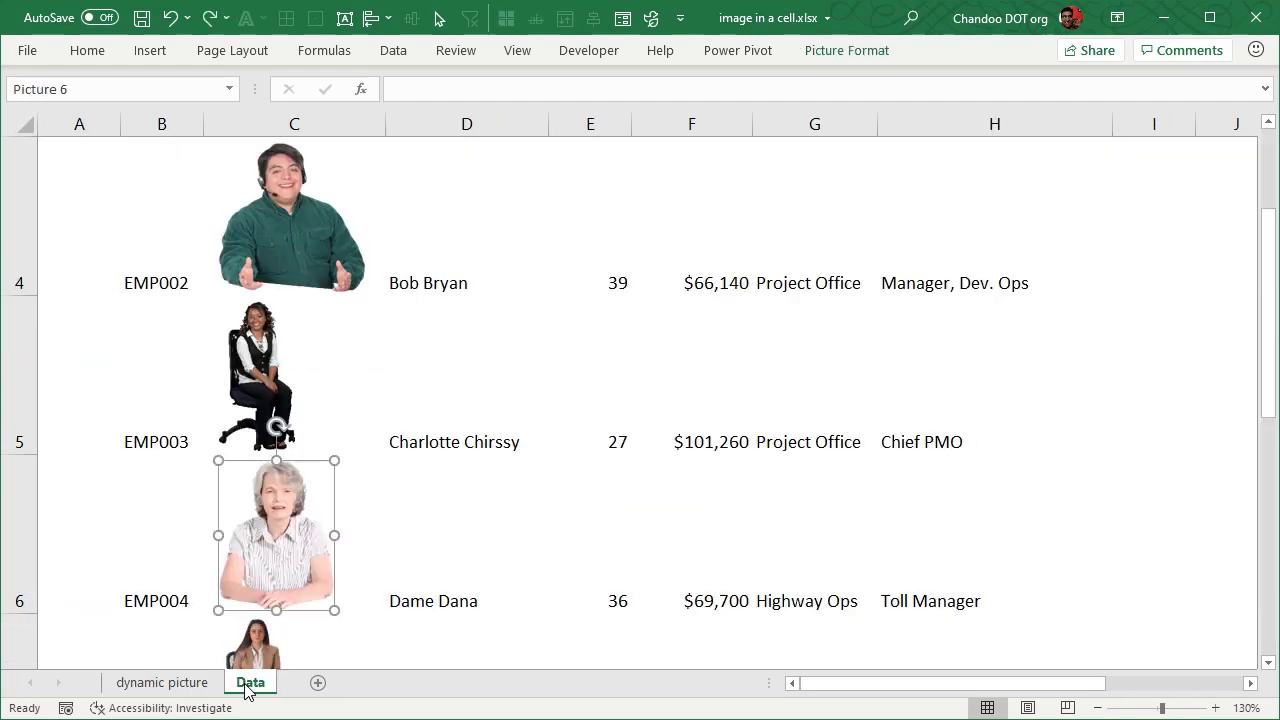
pyautogui.click(190, 684)
pyautogui.click(845, 412)
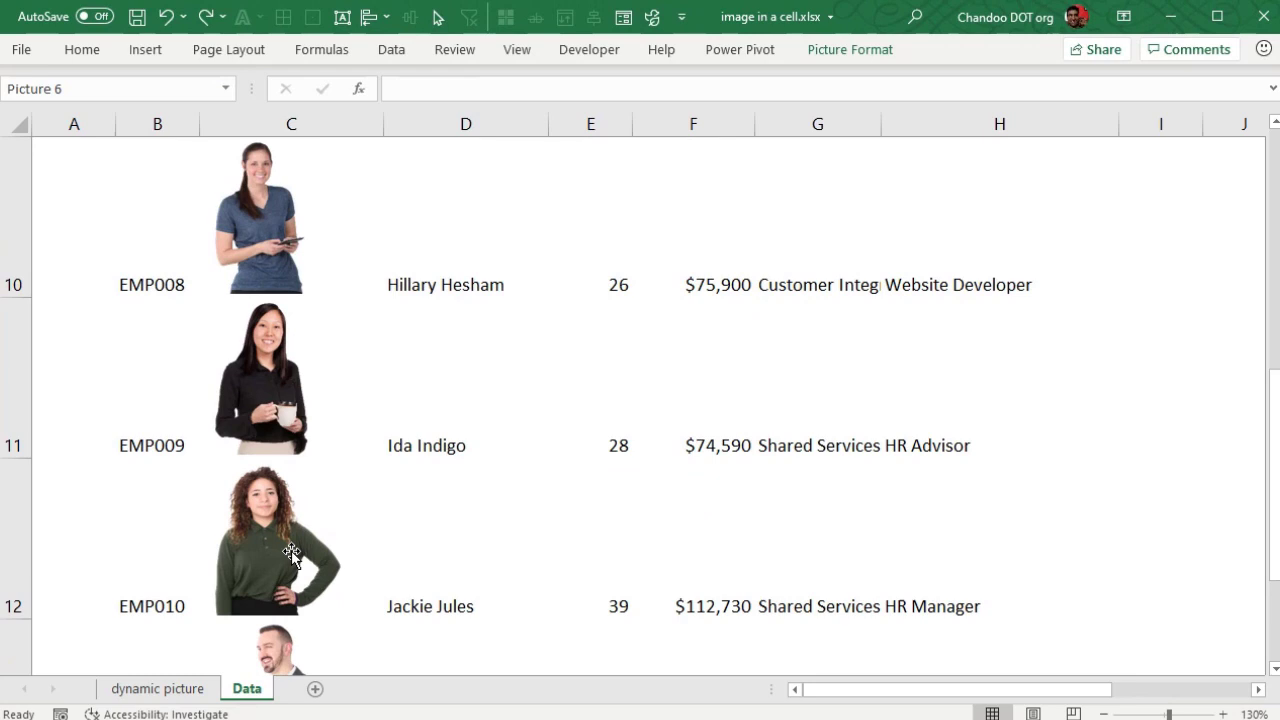
pyautogui.scroll(-1, 291, 550)
pyautogui.scroll(2, 291, 550)
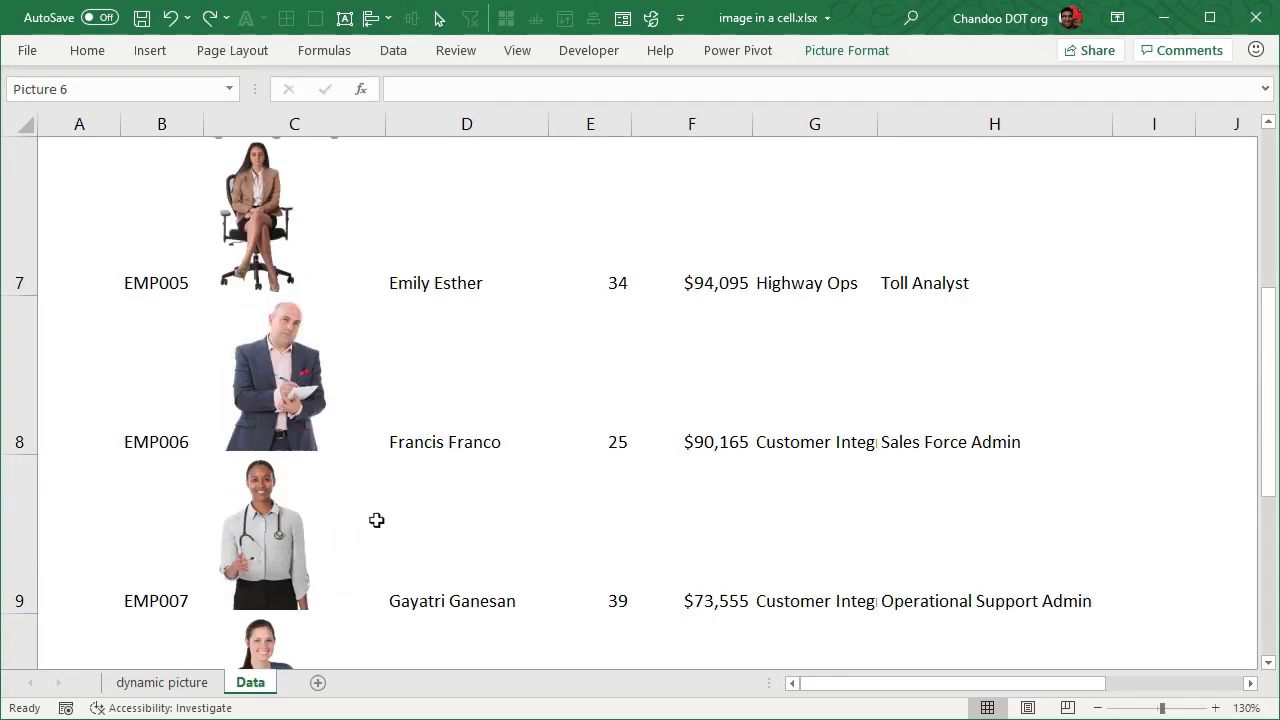
pyautogui.scroll(-1, 376, 520)
pyautogui.click(337, 537)
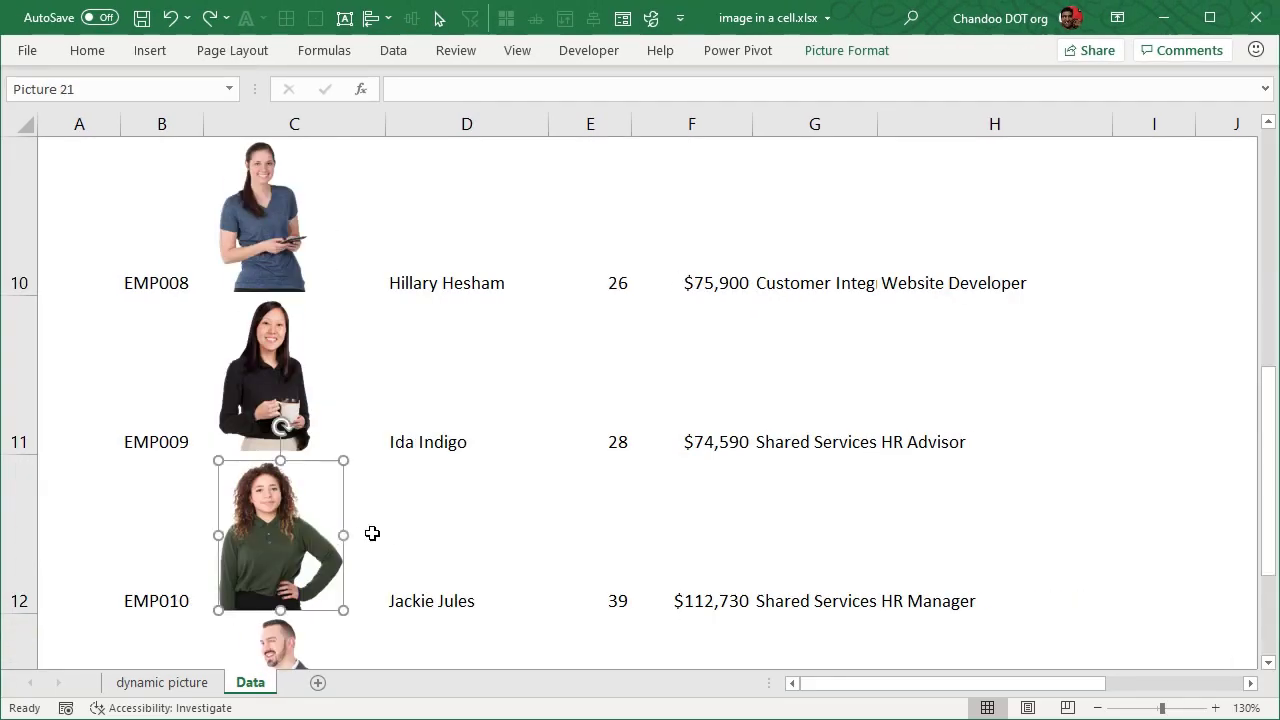
# Repoint the linked picture's reference to =Data!$C$12 so it shows Jackie.
pyautogui.click(175, 682)
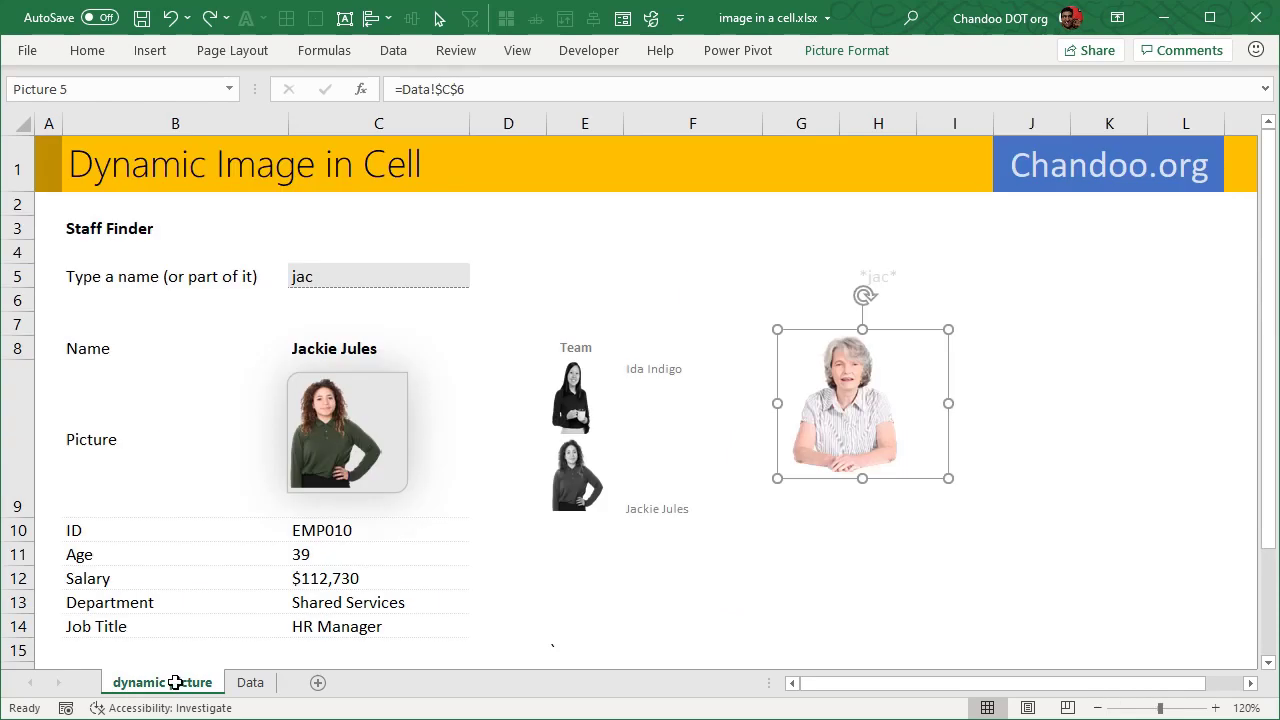
pyautogui.click(476, 90)
pyautogui.press('Return')
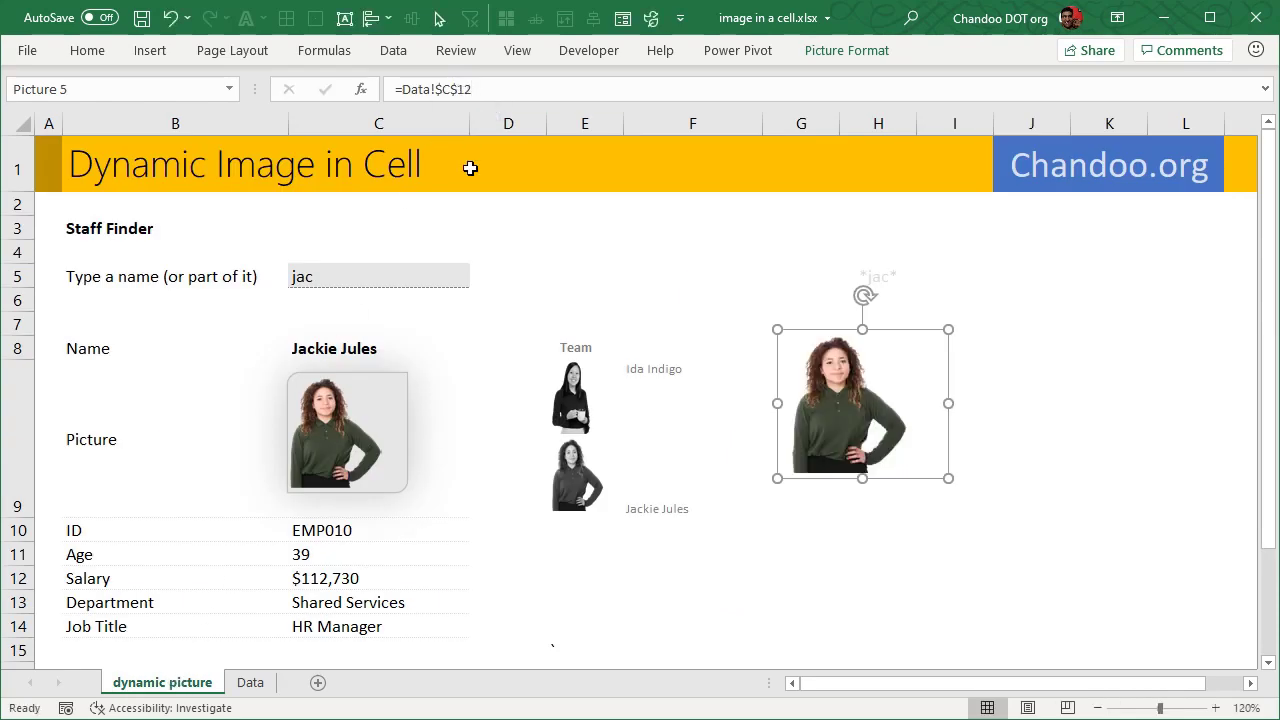
pyautogui.click(417, 274)
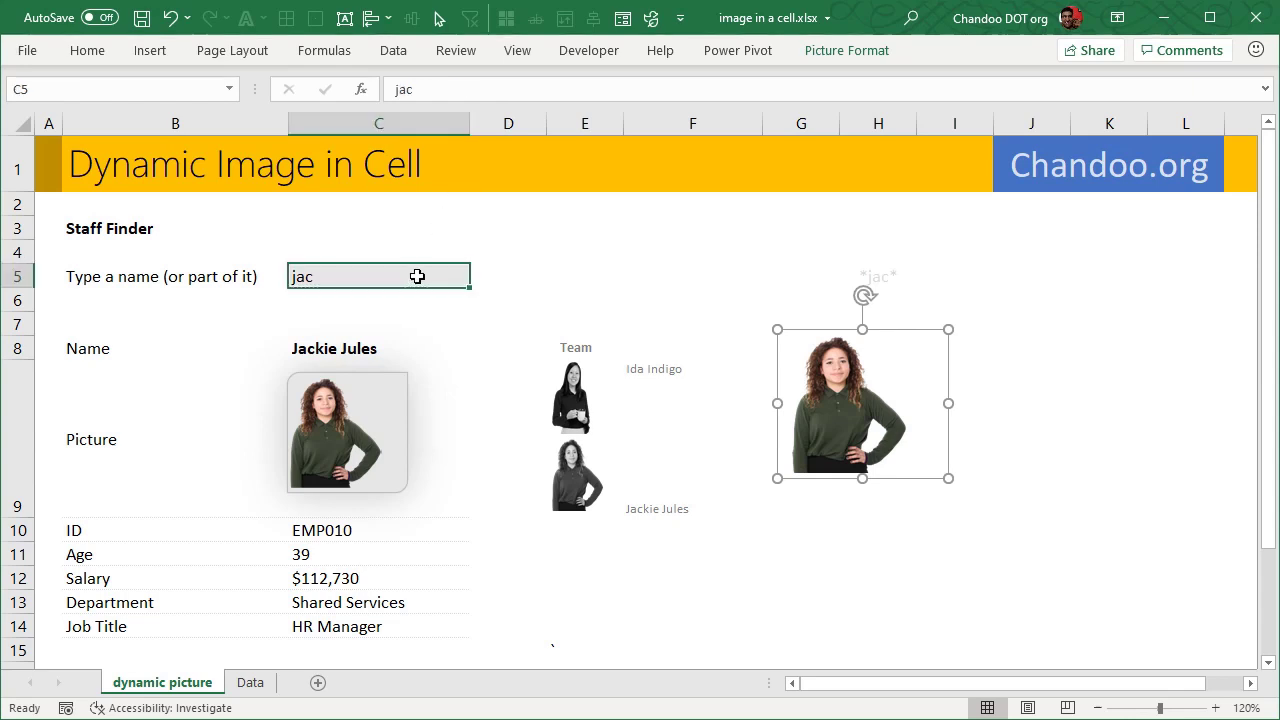
# Search for ida and change the linked picture's reference to =Data!$C$13.
pyautogui.write('ida')
pyautogui.hotkey('ctrl', 'Return')
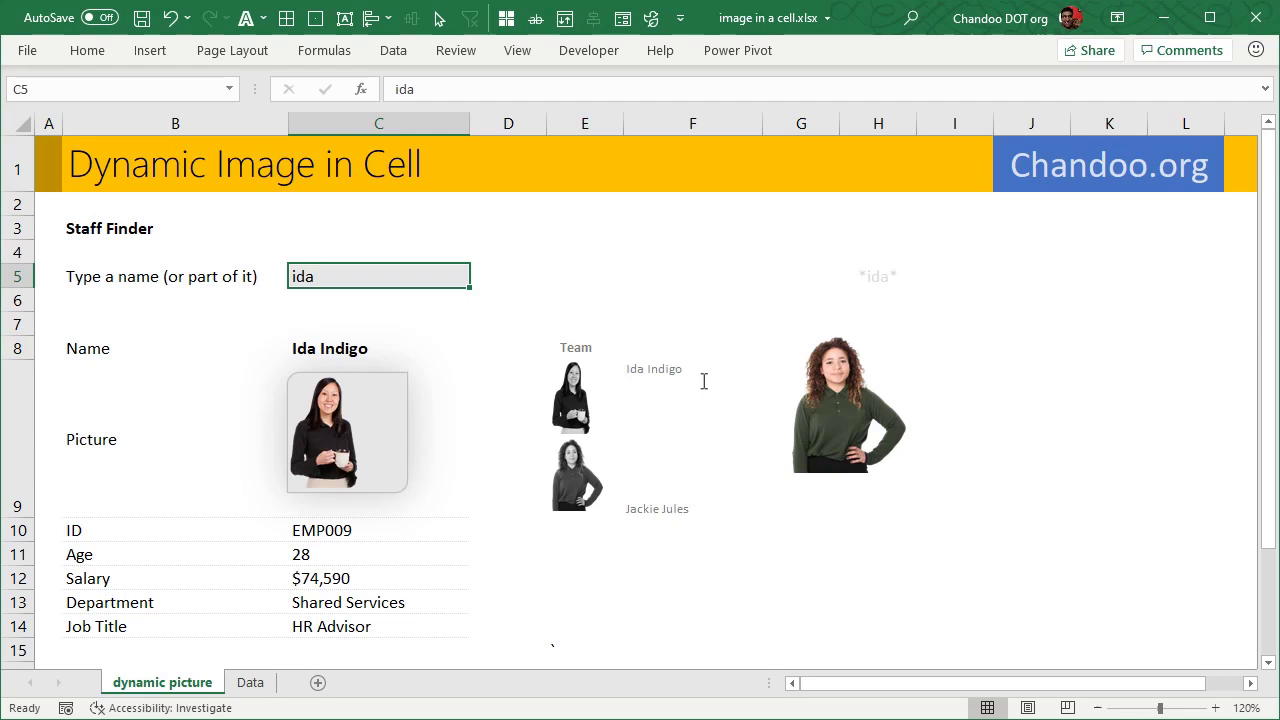
pyautogui.click(873, 447)
pyautogui.click(496, 88)
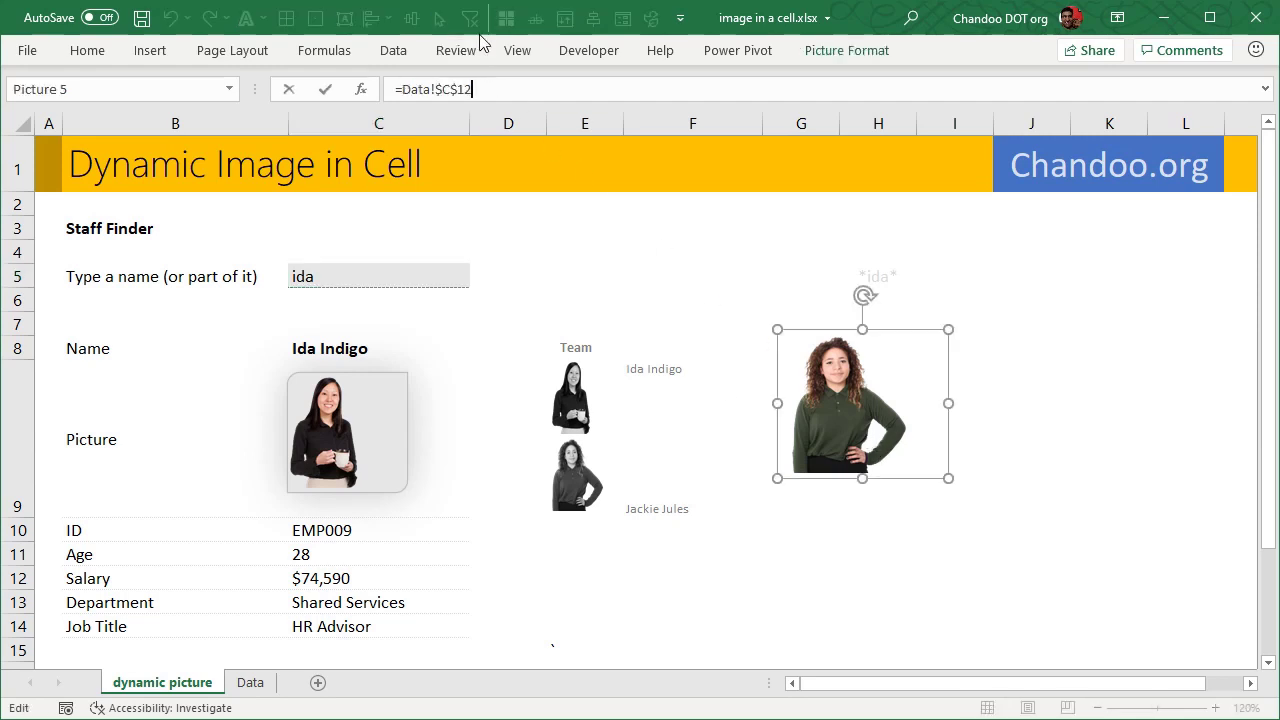
pyautogui.write('3')
pyautogui.press('Return')
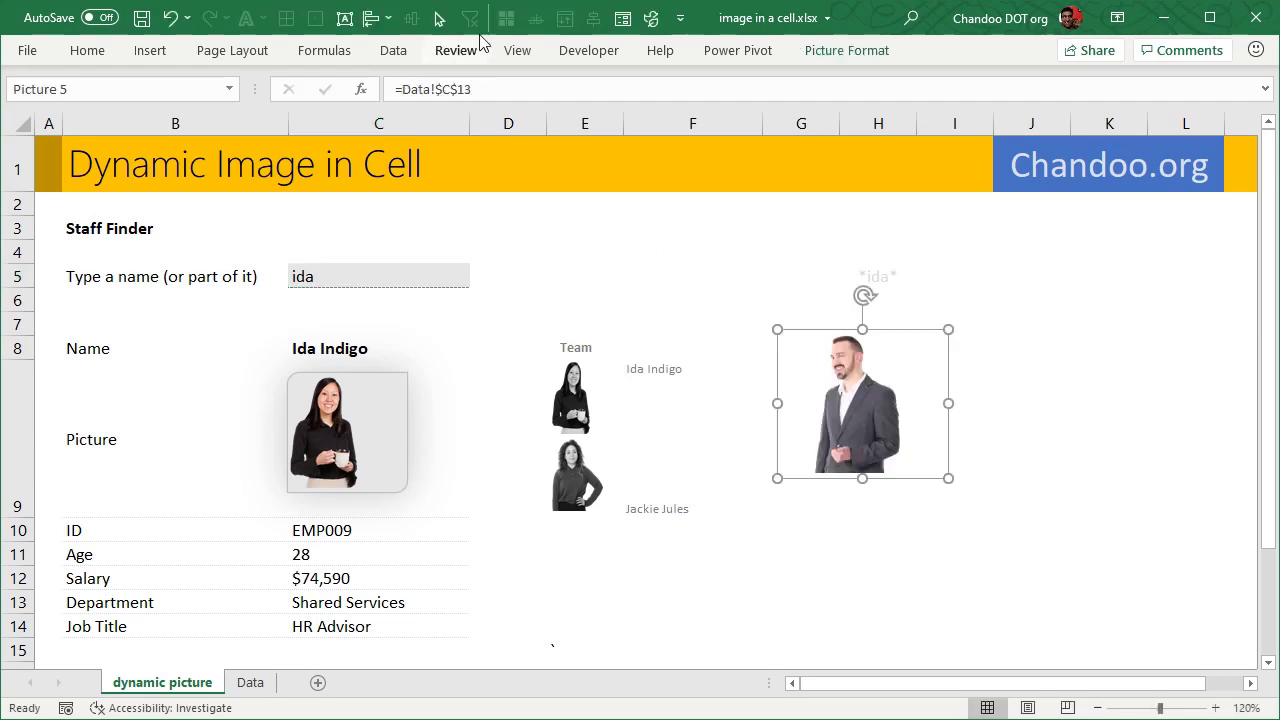
# After checking the Data rows, correct the reference to =Data!$C$11 to show Ida Indigo.
pyautogui.click(250, 683)
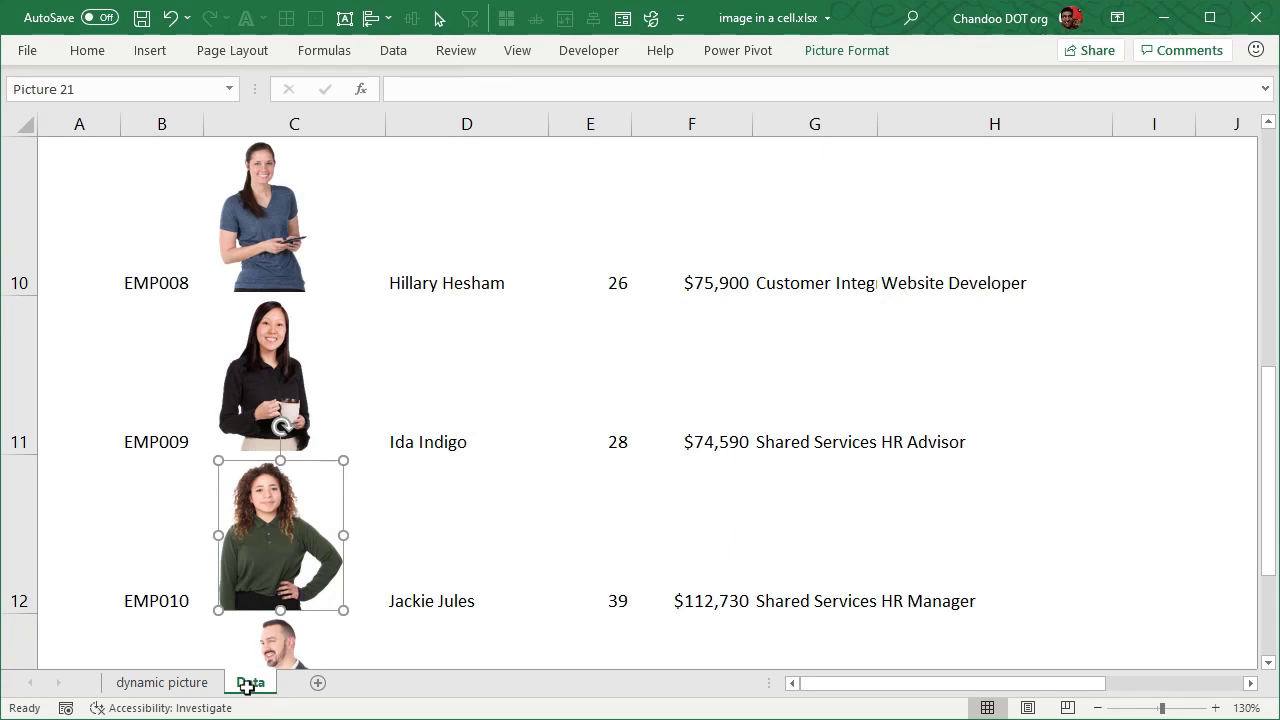
pyautogui.click(163, 683)
pyautogui.click(496, 89)
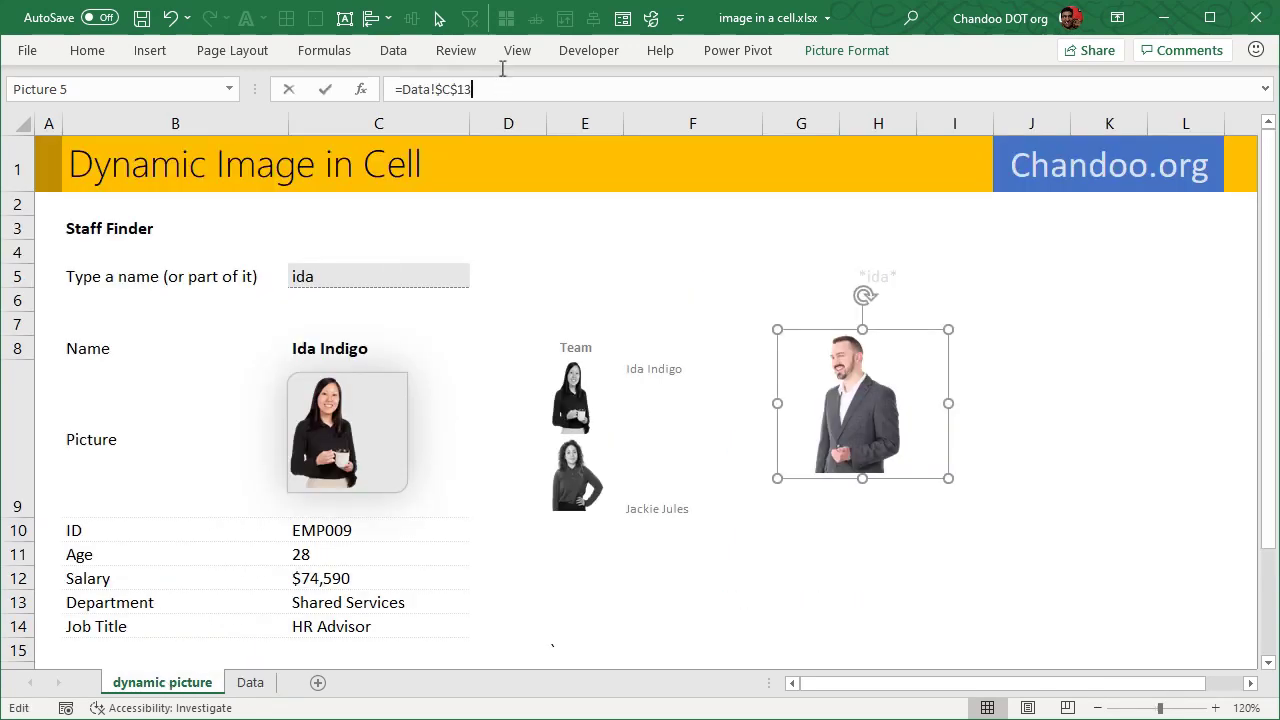
pyautogui.write('1')
pyautogui.press('Return')
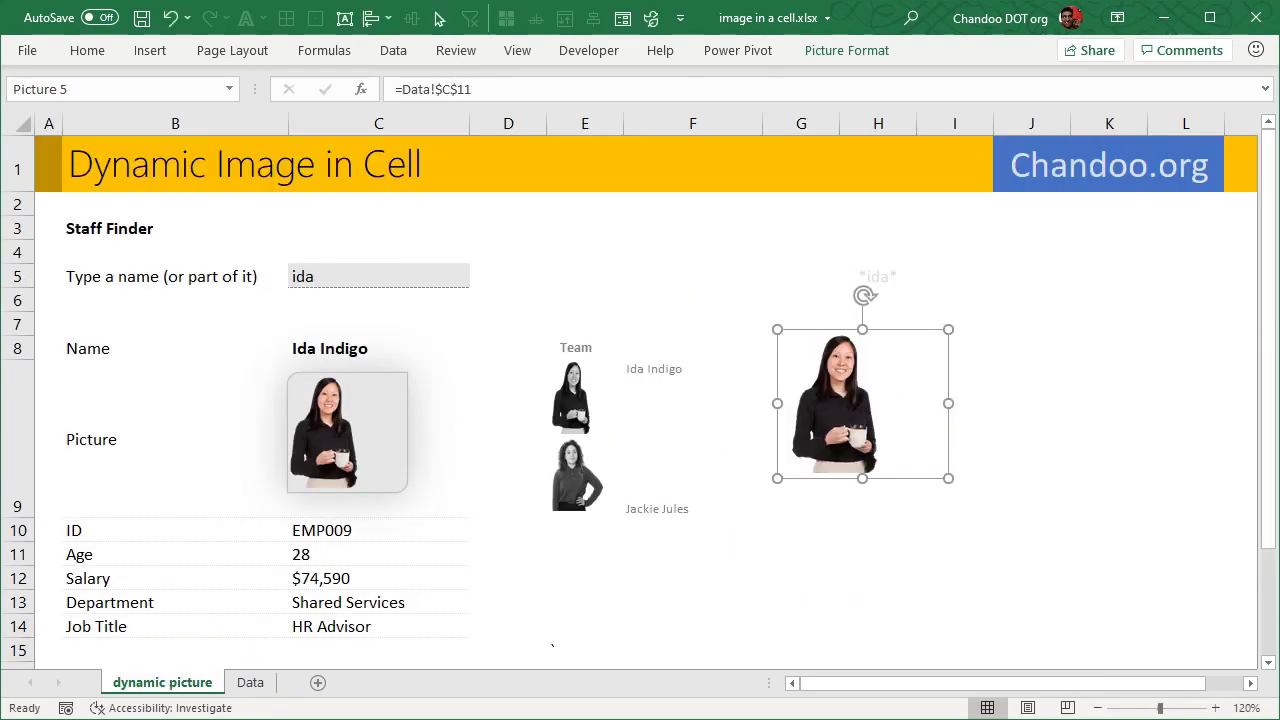
pyautogui.click(790, 548)
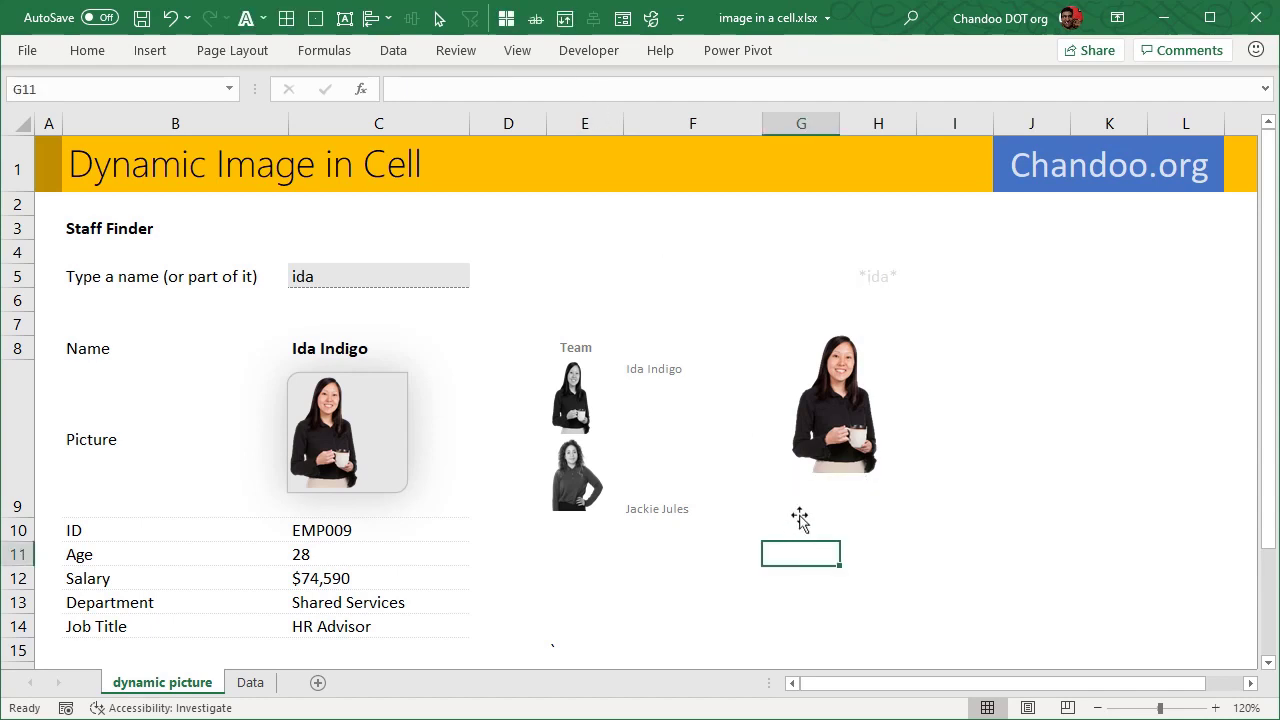
# Replace the picture's Data!$C$11 reference with an XLOOKUP that uses $C$5 as the lookup value.
pyautogui.click(834, 408)
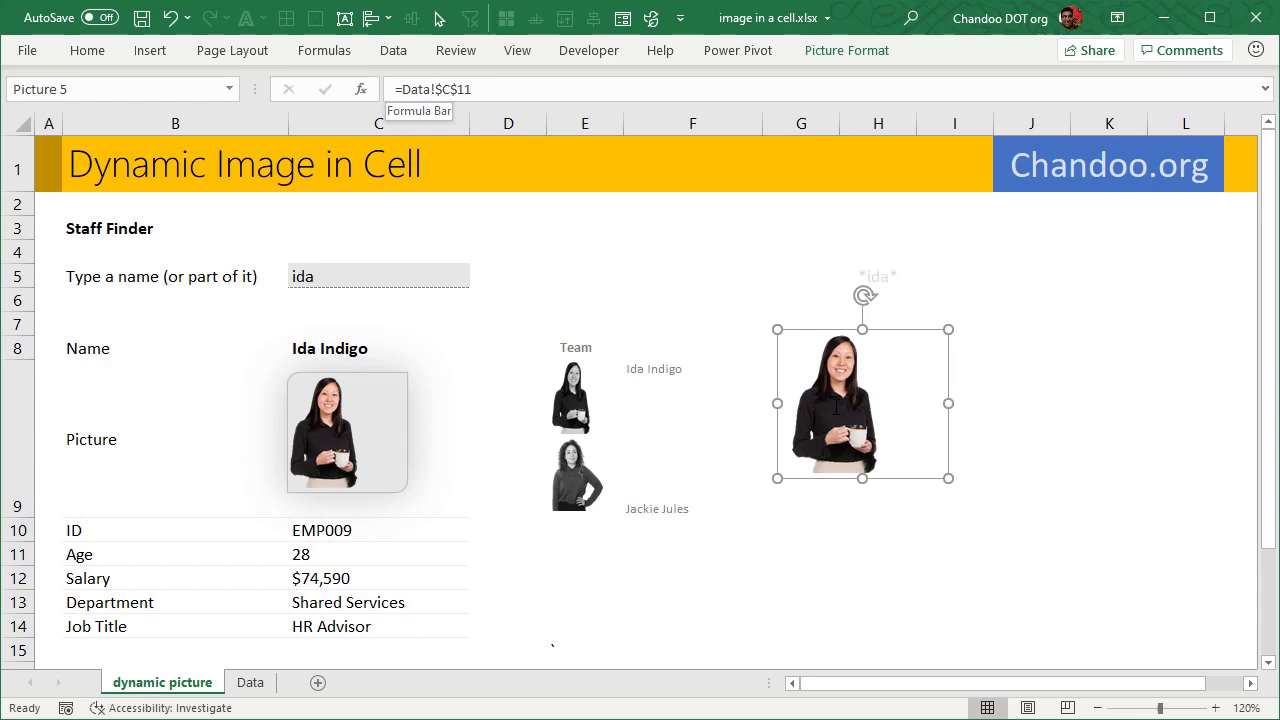
pyautogui.moveTo(407, 88); pyautogui.dragTo(552, 95)
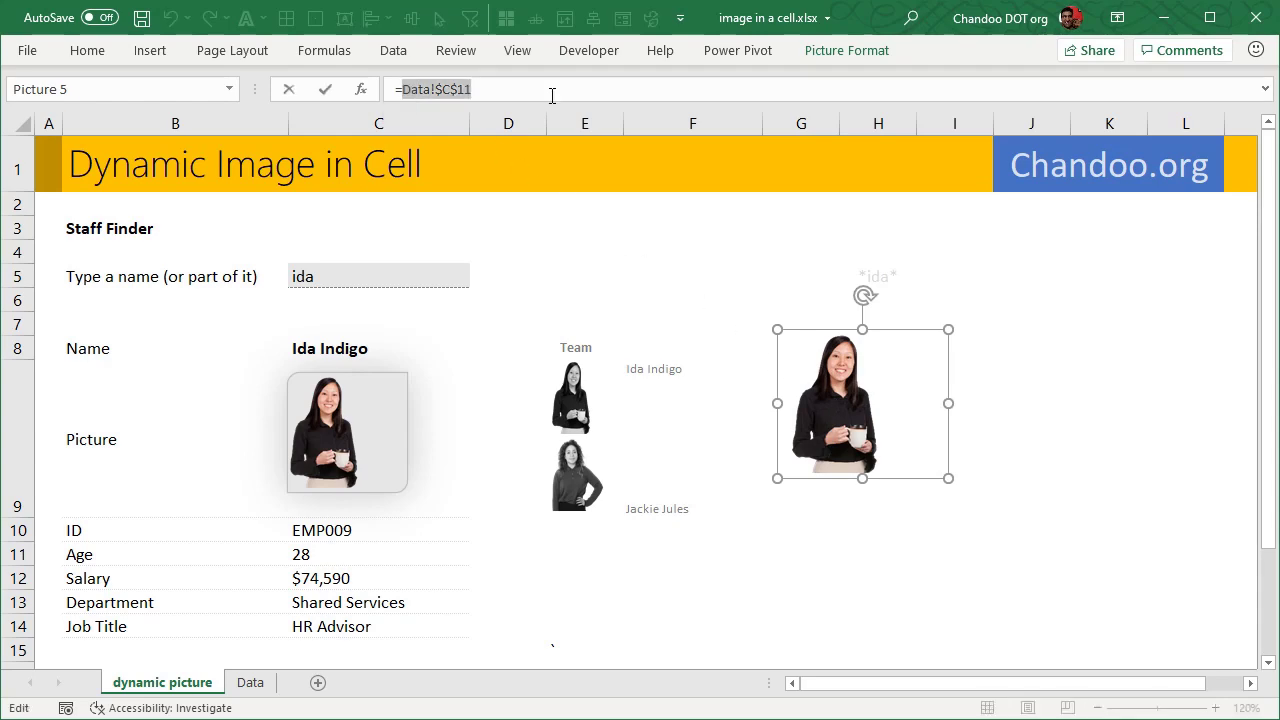
pyautogui.write('xlo')
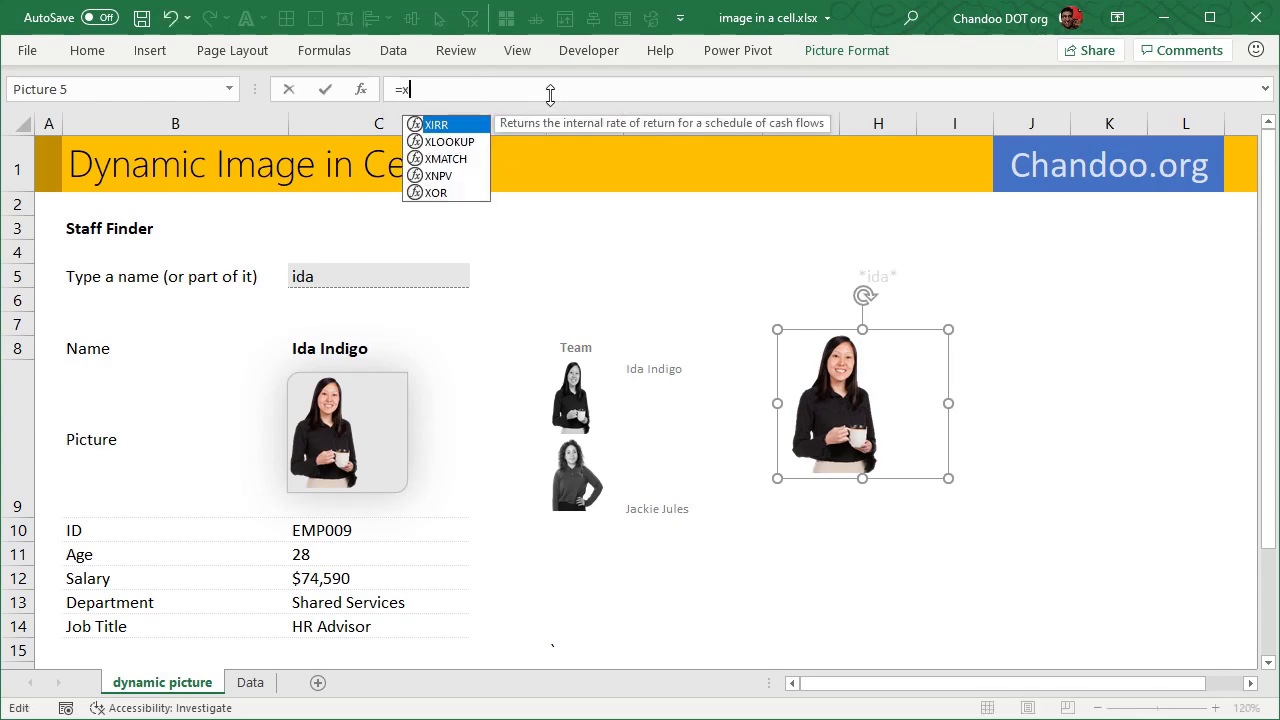
pyautogui.press('Tab')
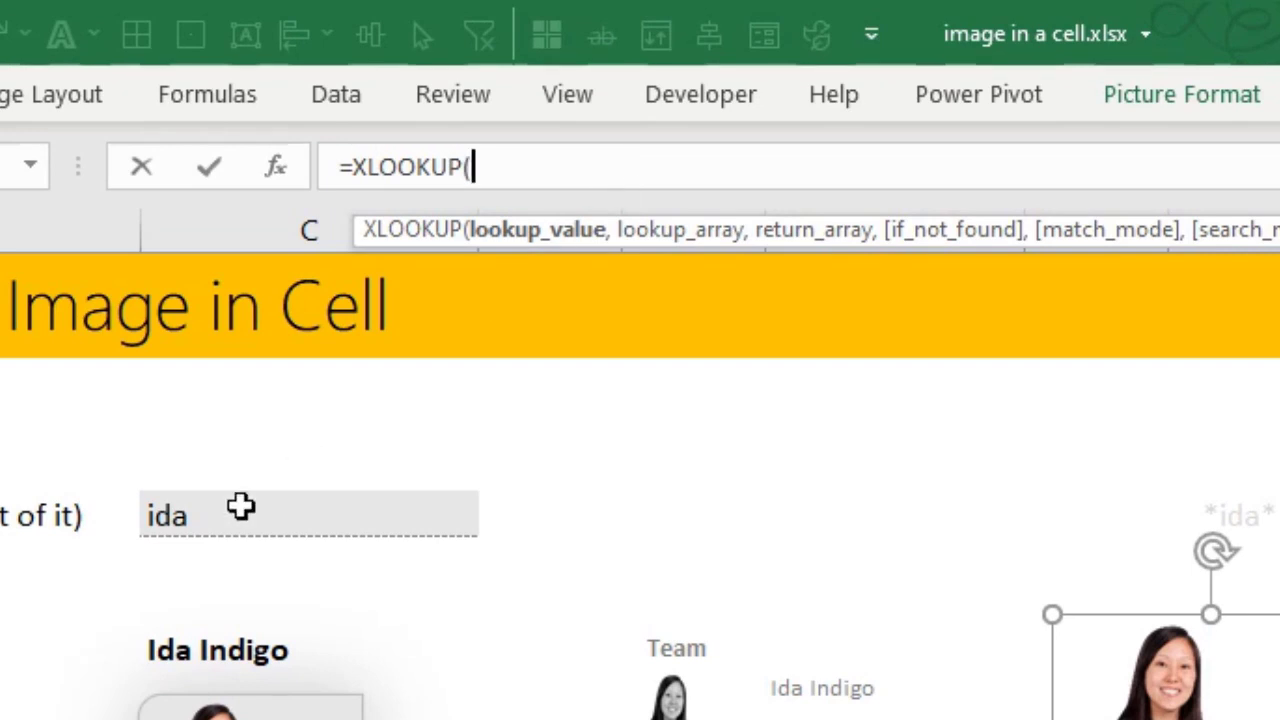
pyautogui.click(241, 507)
pyautogui.press('F4')
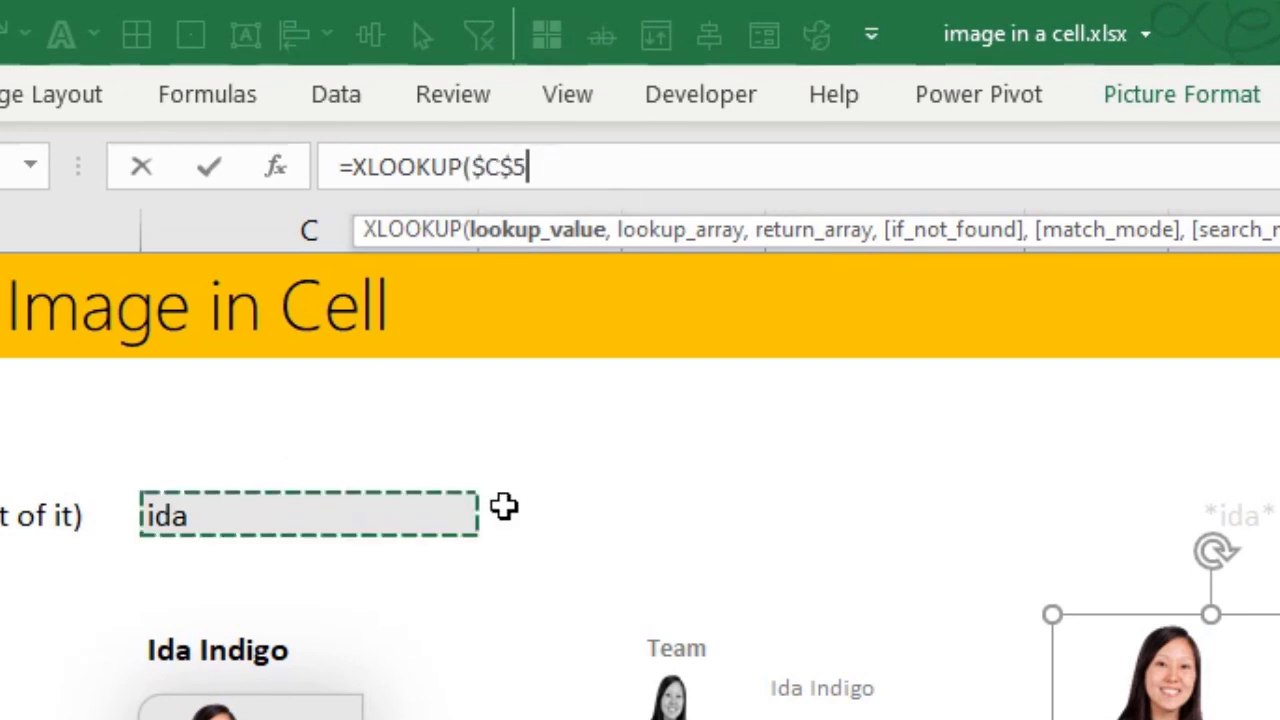
pyautogui.write(',')
# Set Data!$D$3:$D$14 as the XLOOKUP lookup array.
pyautogui.hotkey('ctrl', 'pagedown')
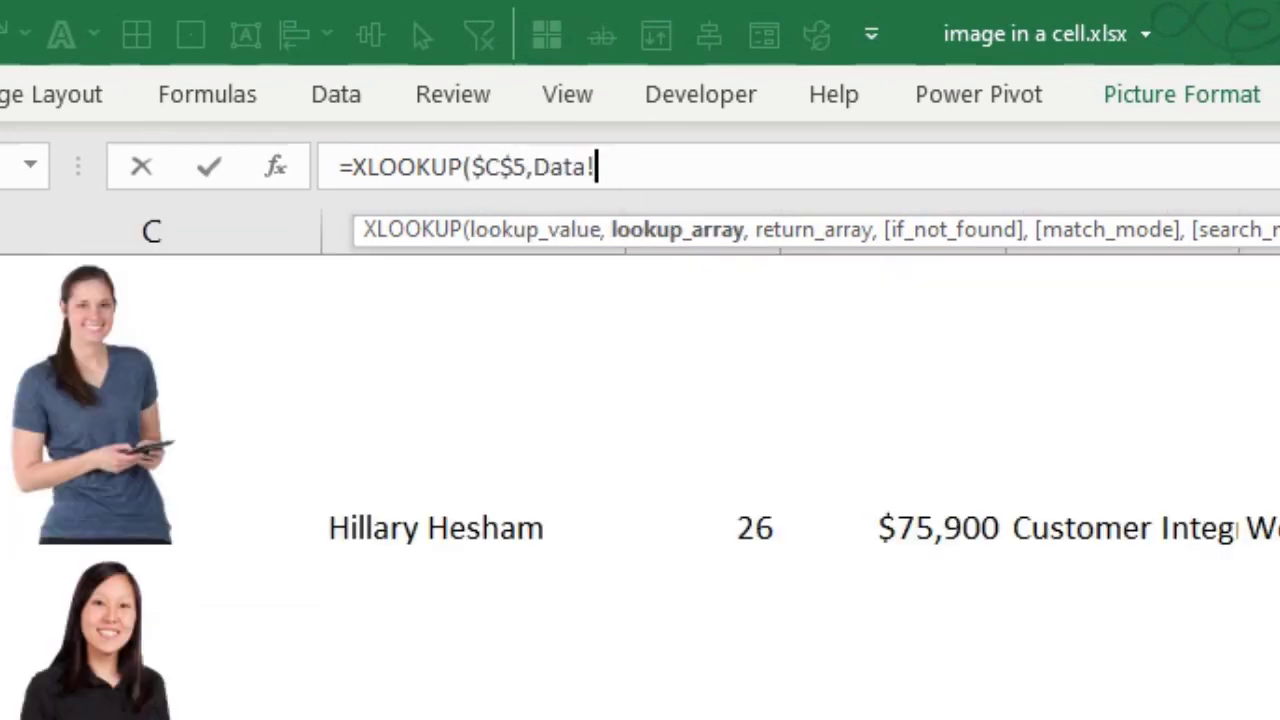
pyautogui.click(503, 400)
pyautogui.scroll(3, 503, 400)
pyautogui.click(483, 240)
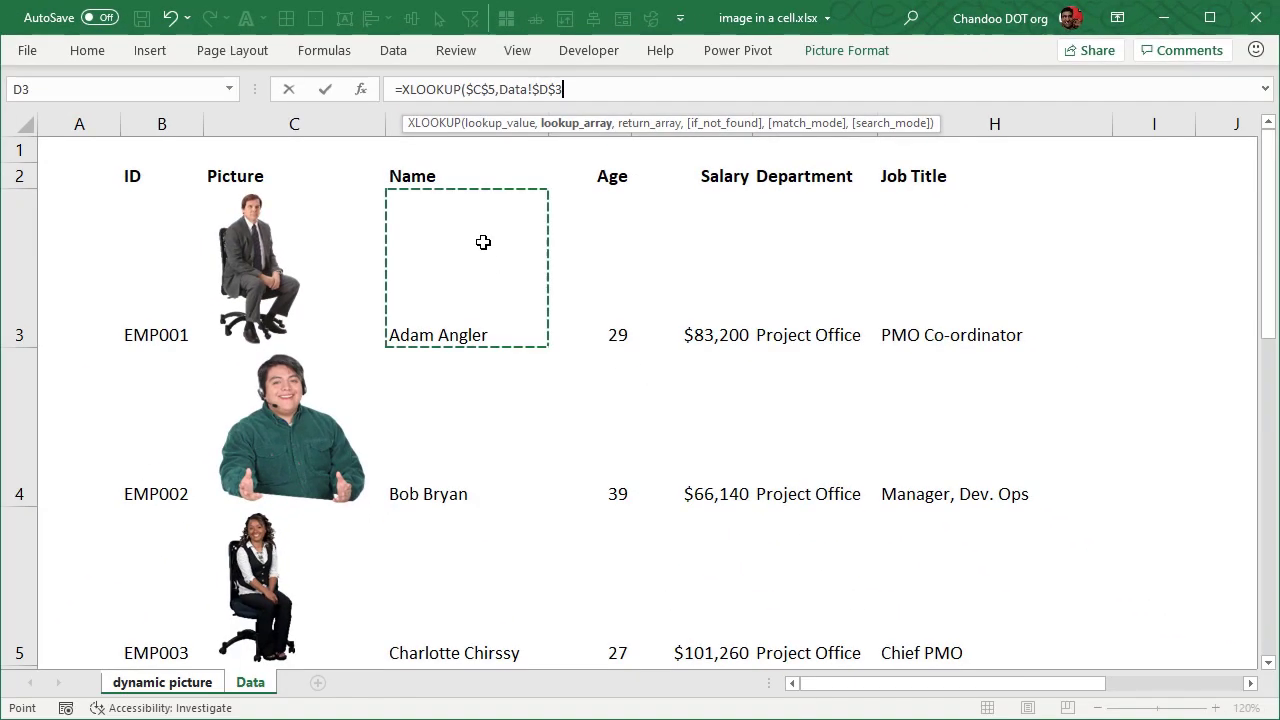
pyautogui.scroll(-2, 479, 287)
pyautogui.scroll(-2, 479, 287)
pyautogui.keyDown('shift'); pyautogui.click(463, 442); pyautogui.keyUp('shift')
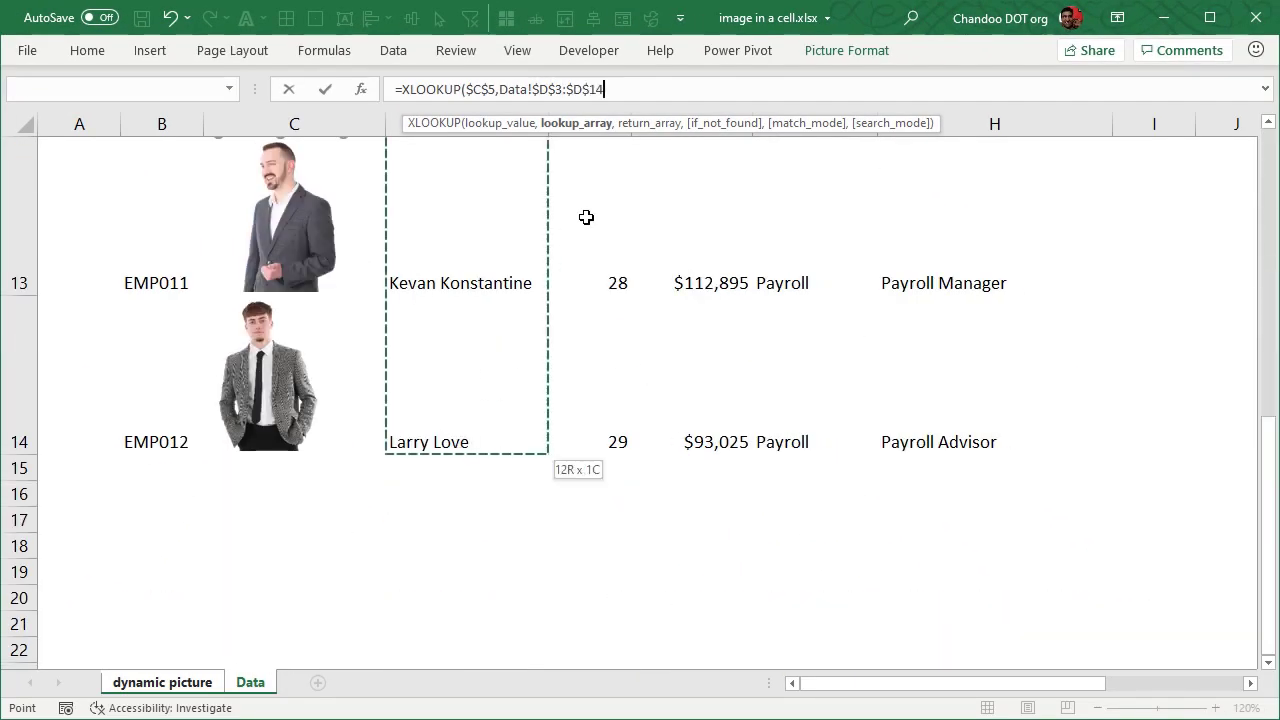
pyautogui.write(',')
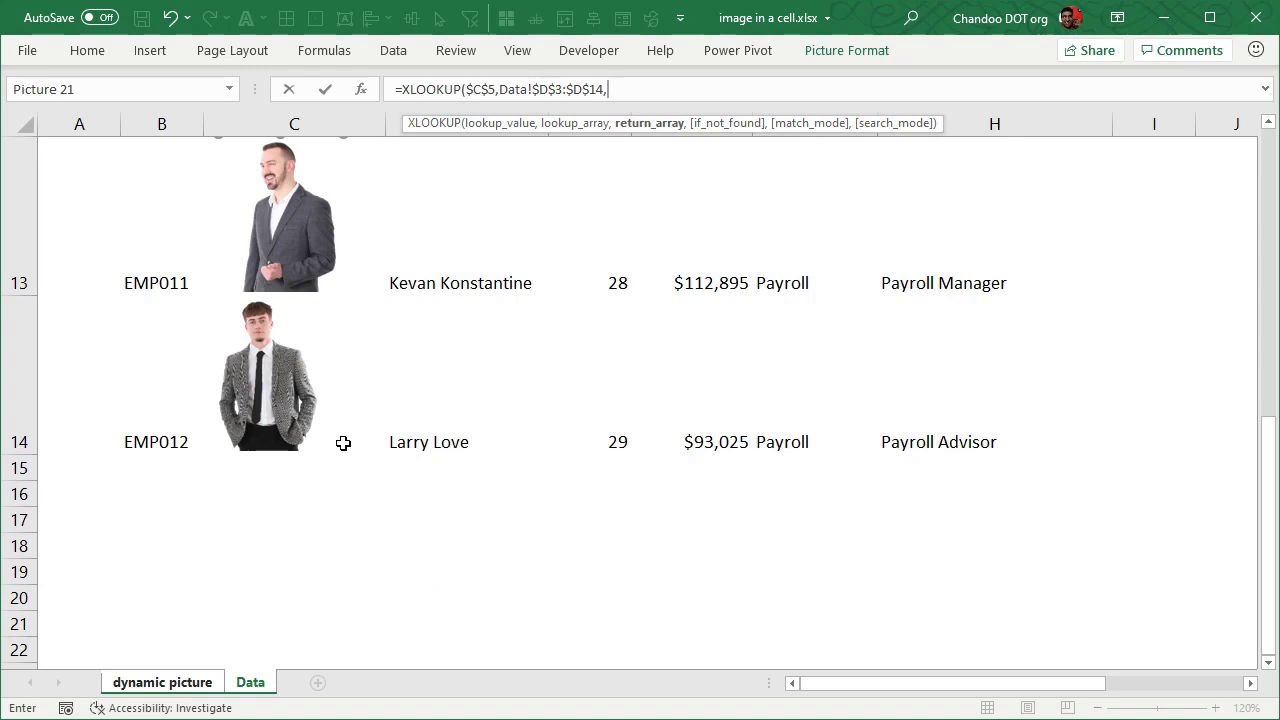
# Set Data!$C$3:$C$14 as the return array with match mode 2 (wildcard), then commit the formula.
pyautogui.click(343, 443)
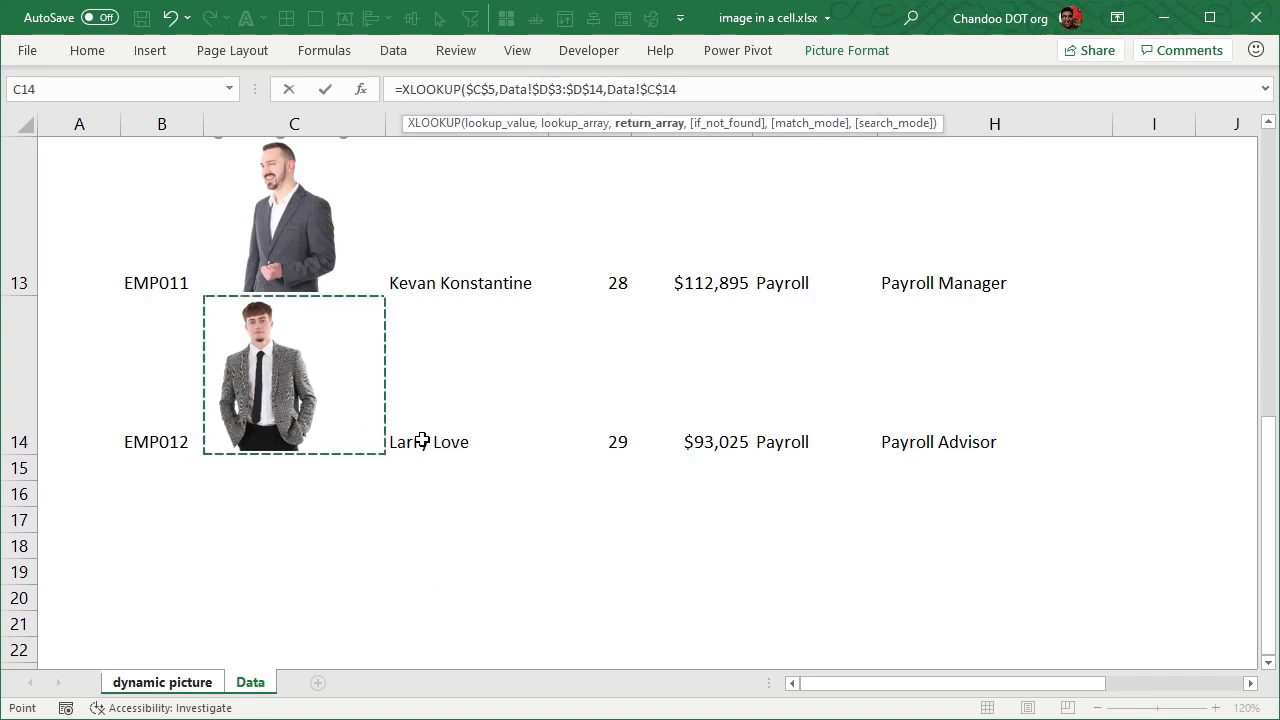
pyautogui.scroll(4, 421, 441)
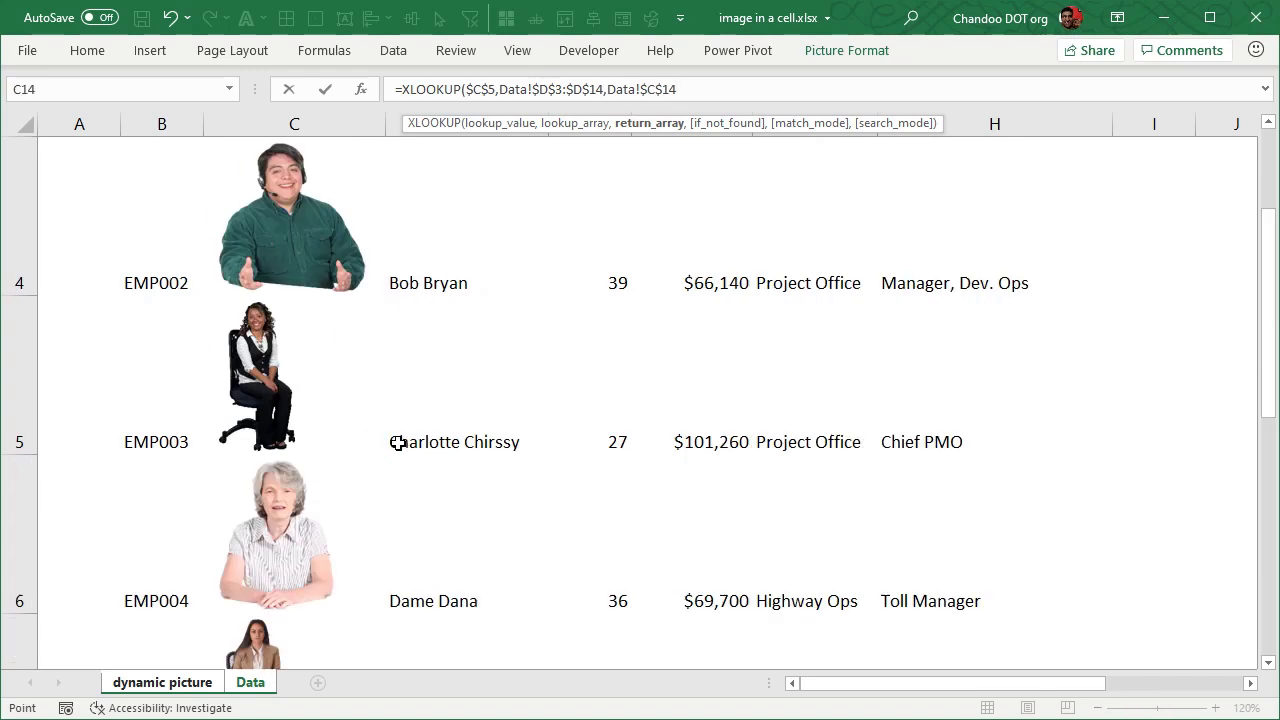
pyautogui.keyDown('shift'); pyautogui.click(376, 254); pyautogui.keyUp('shift')
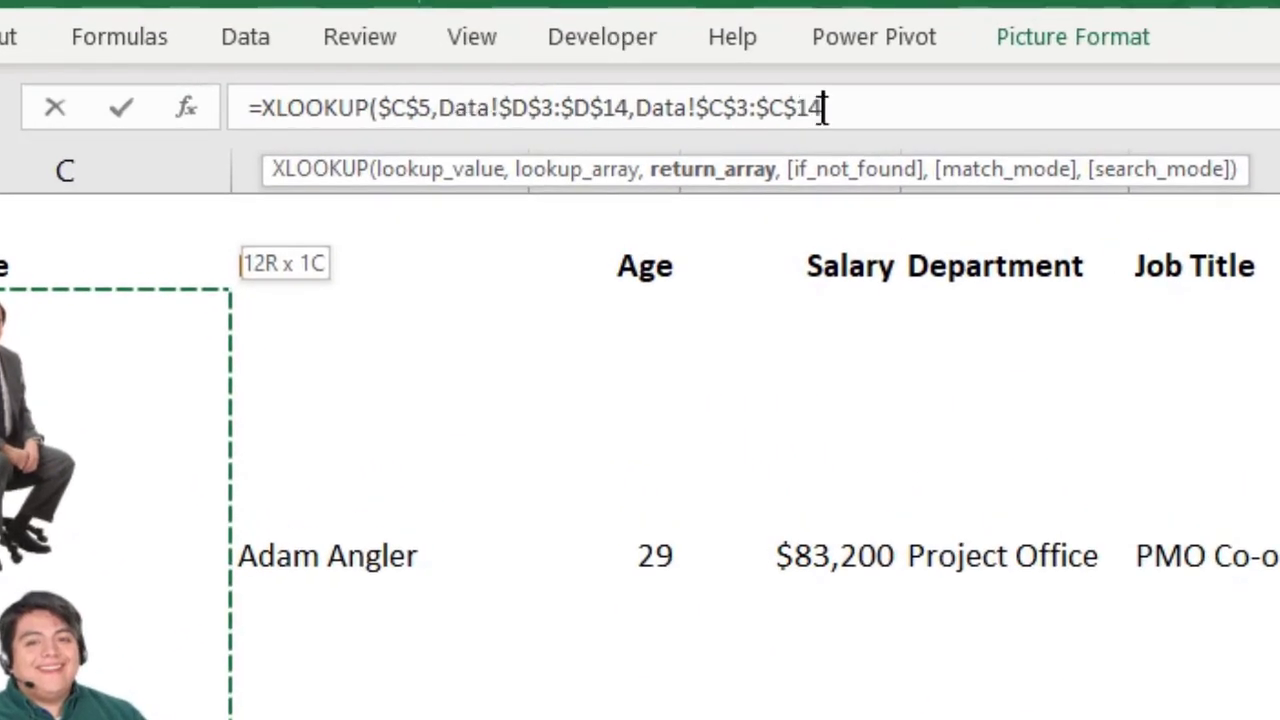
pyautogui.write(',,')
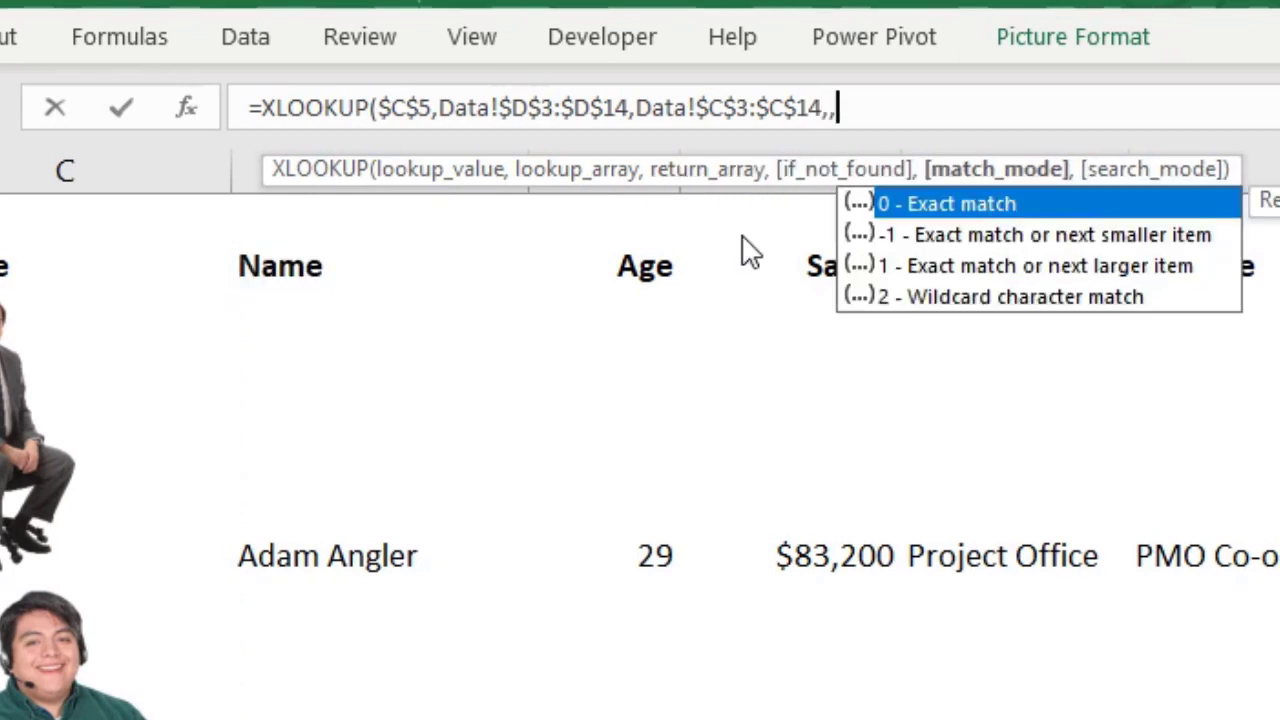
pyautogui.click(945, 297)
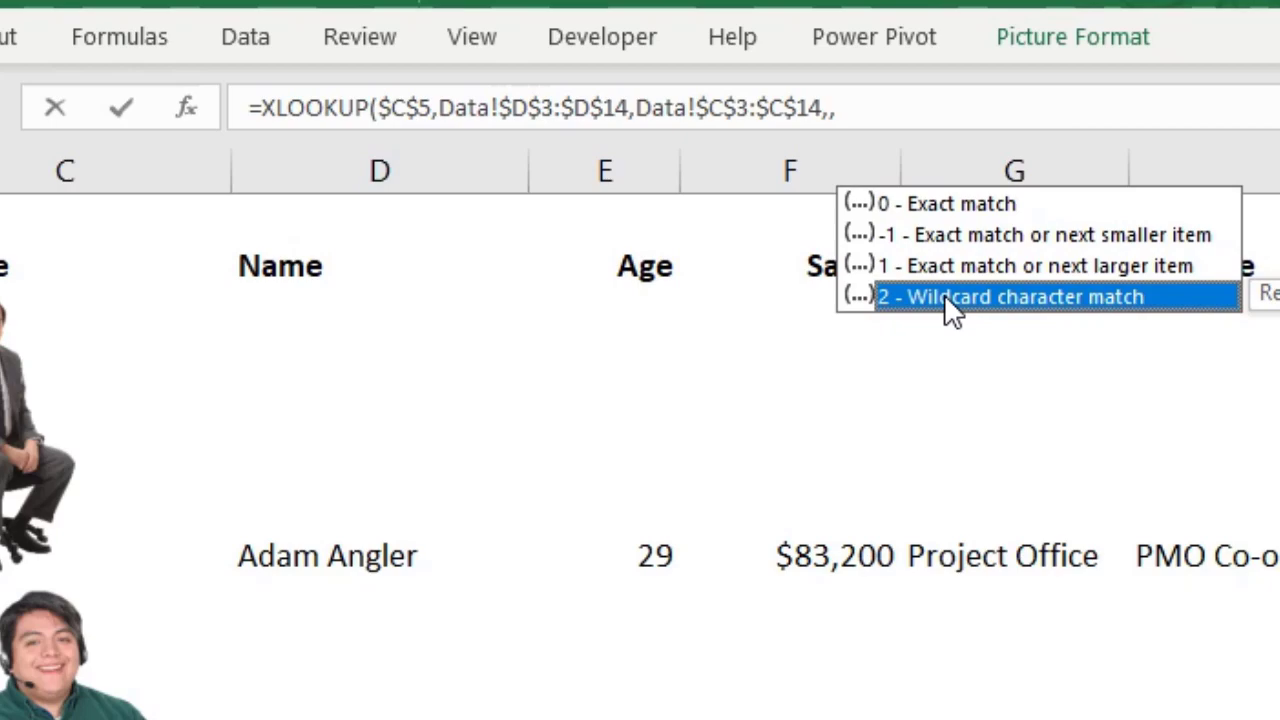
pyautogui.doubleClick(944, 296)
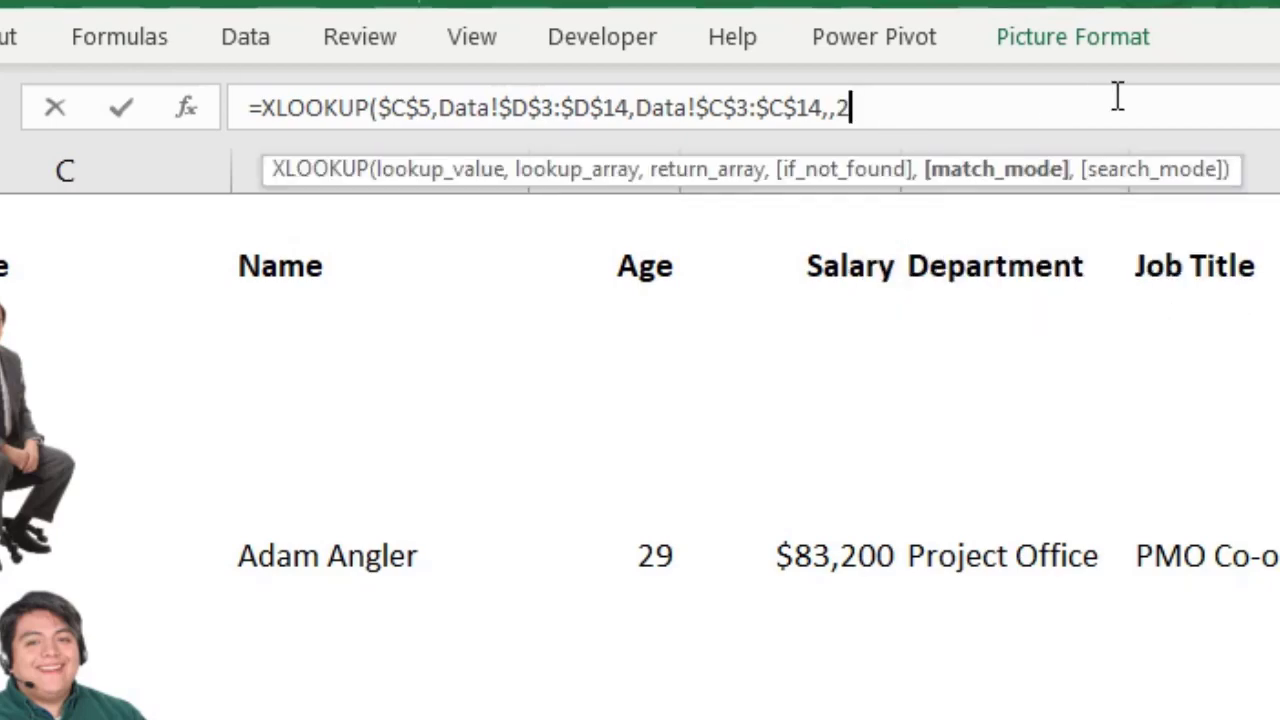
pyautogui.write(')')
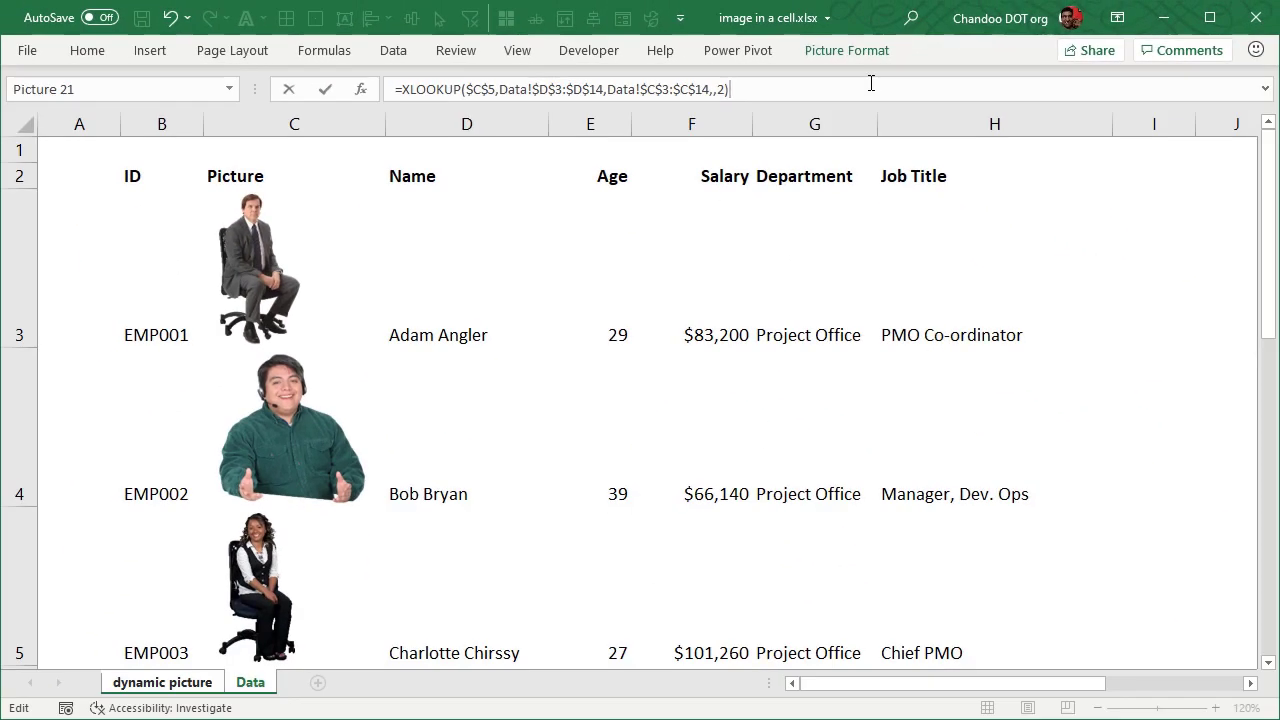
pyautogui.press('Return')
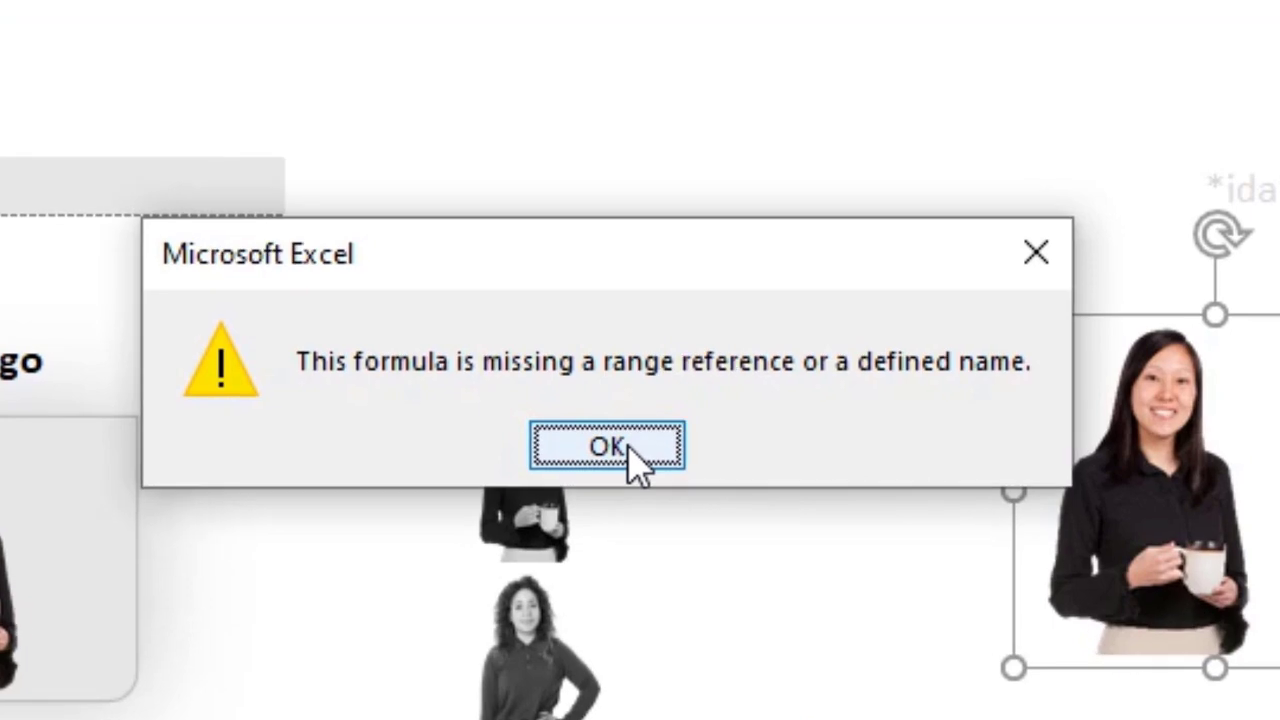
# Dismiss the error and swap the $C$5 lookup value for the *ida* pattern in H5.
pyautogui.click(606, 386)
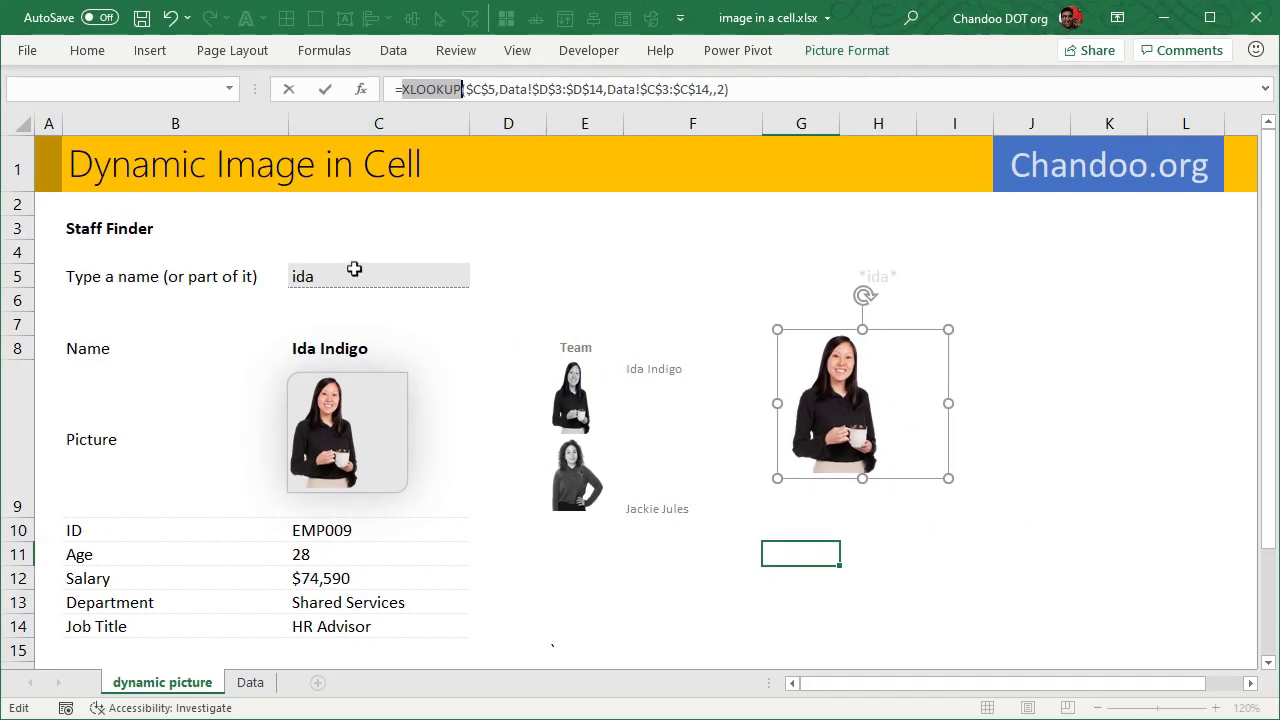
pyautogui.moveTo(468, 90); pyautogui.dragTo(498, 89)
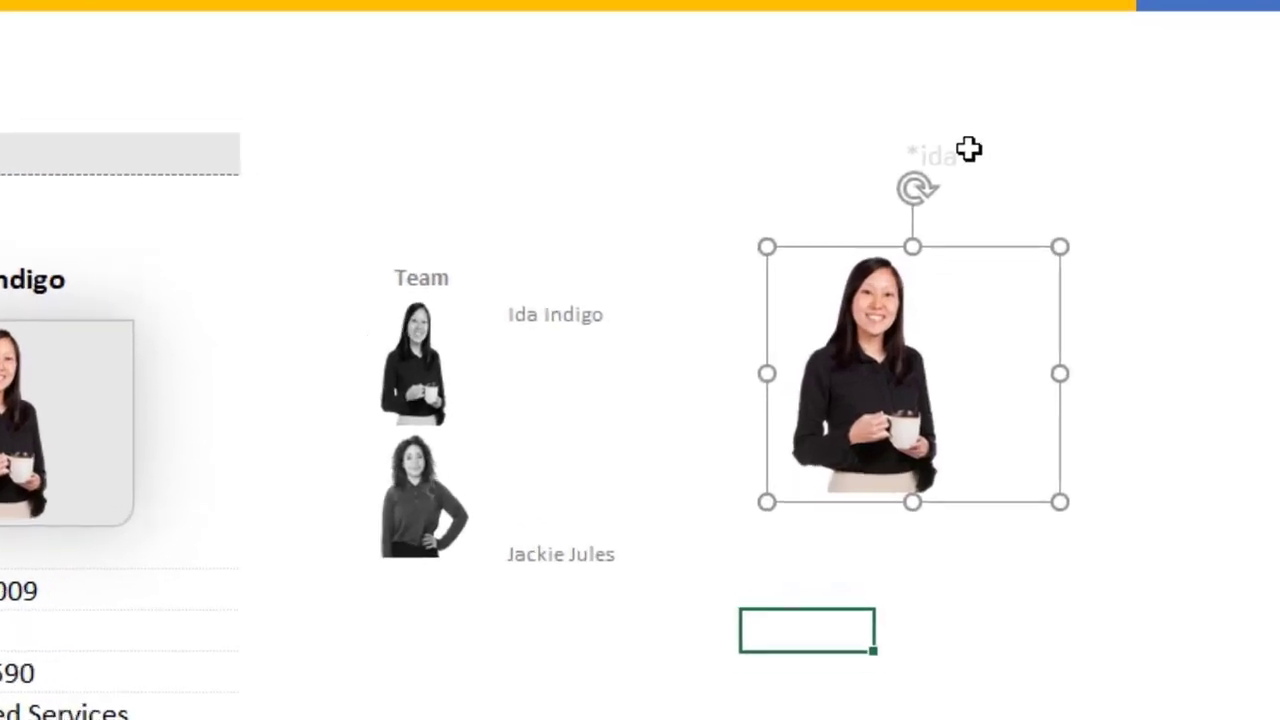
pyautogui.click(896, 275)
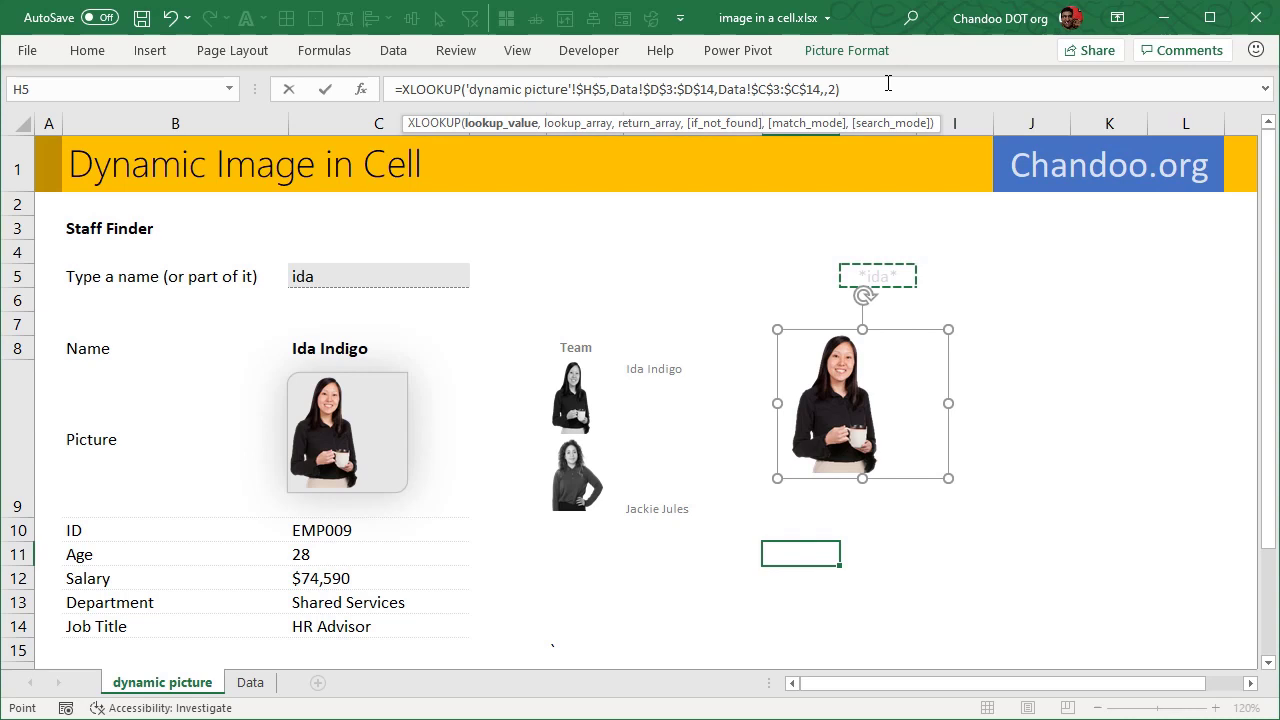
pyautogui.press('Return')
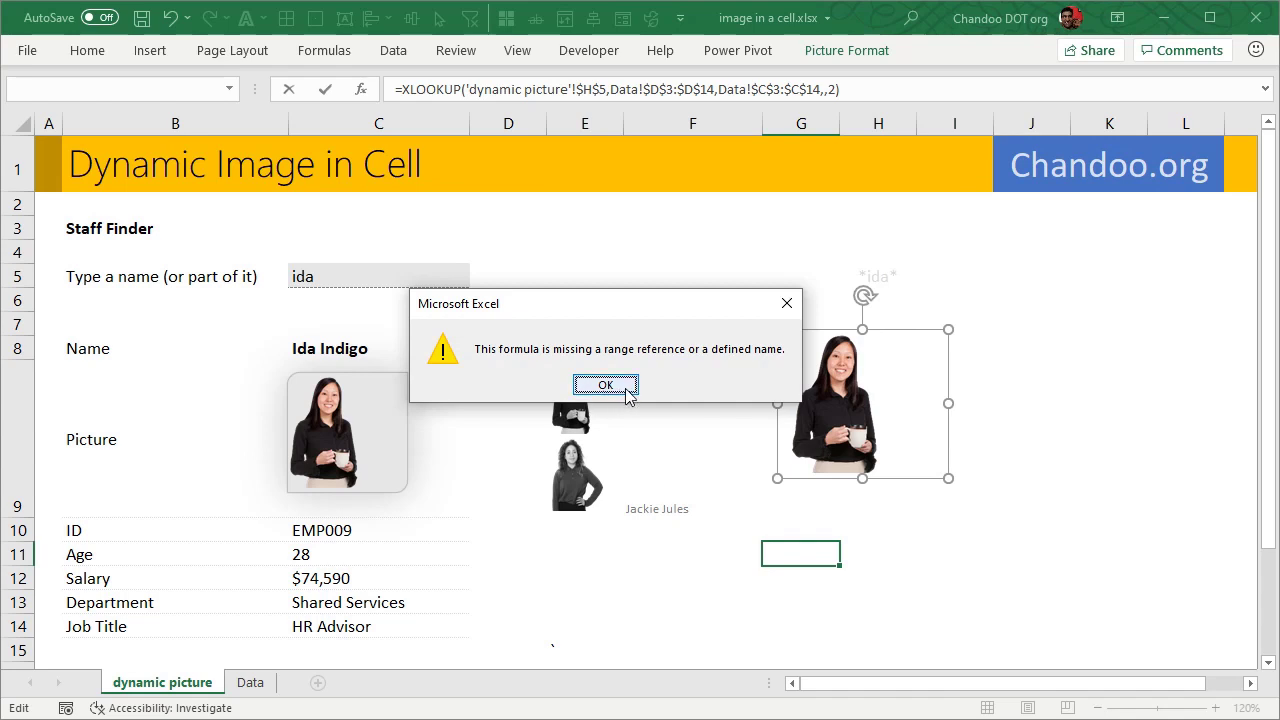
# Dismiss the missing range reference error, copy the XLOOKUP formula text and cancel the edit.
pyautogui.click(625, 388)
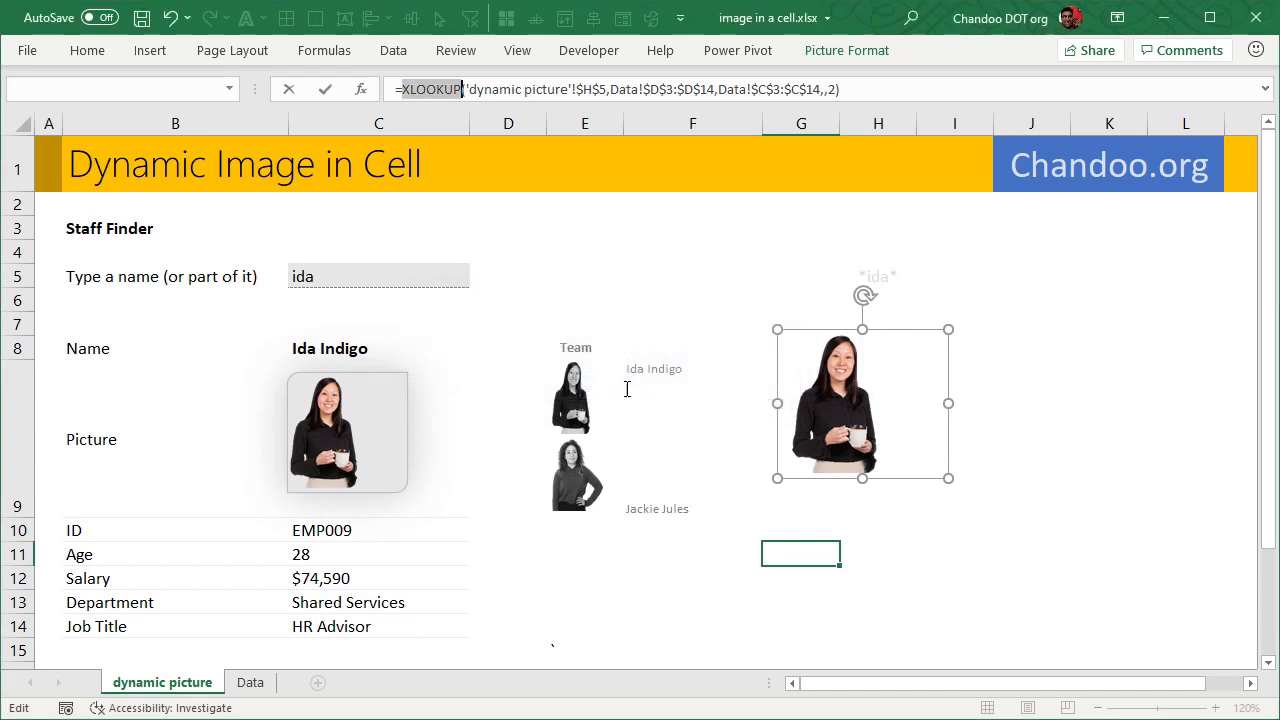
pyautogui.keyDown('shift'); pyautogui.click(875, 89); pyautogui.keyUp('shift')
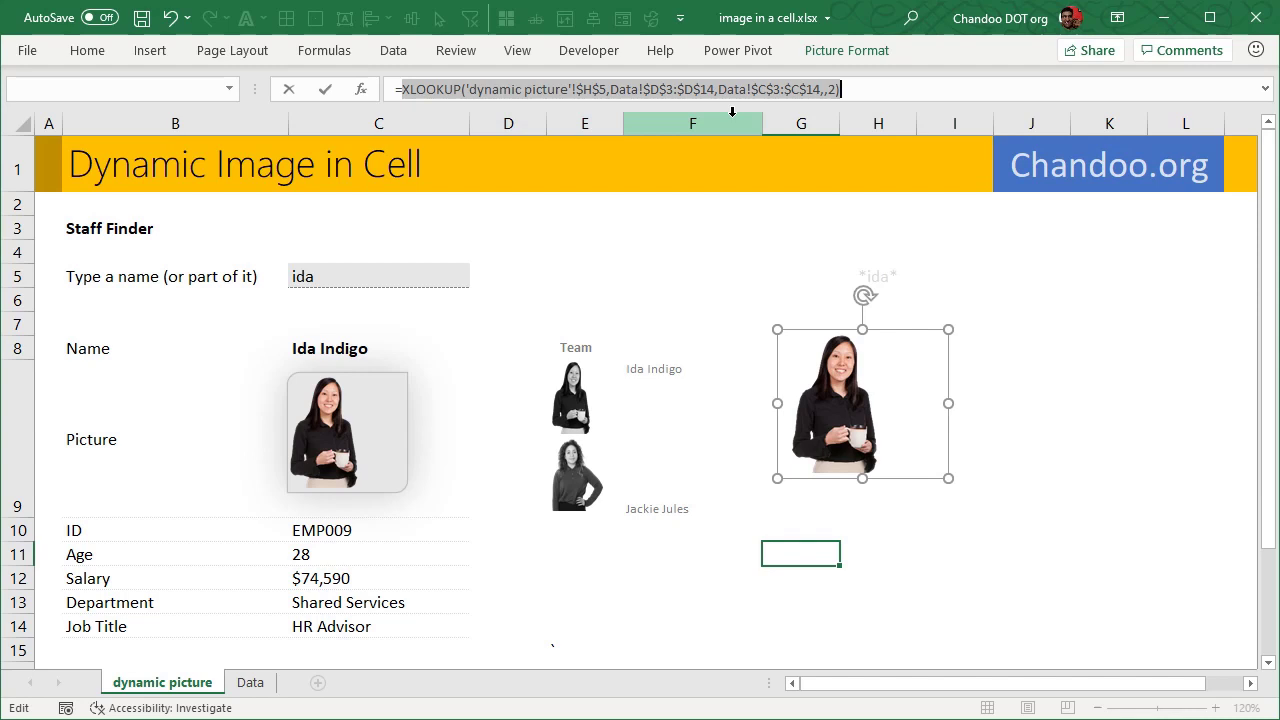
pyautogui.press('Escape')
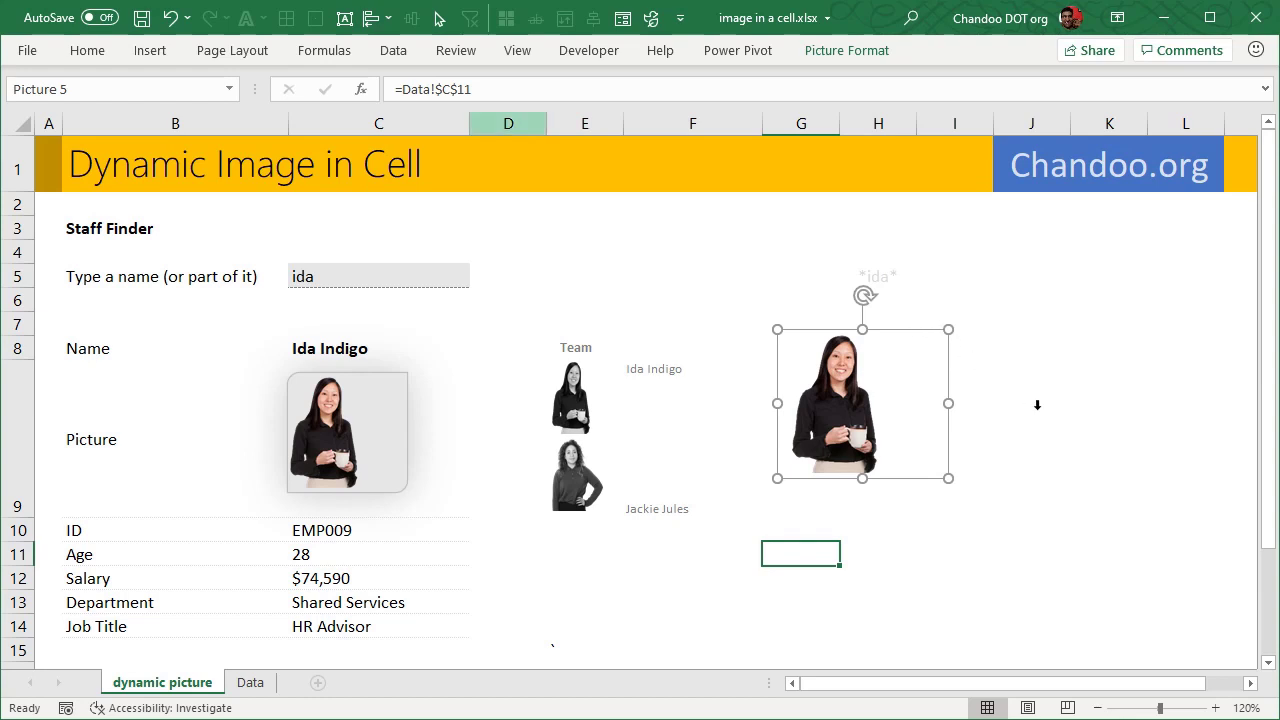
# From empty cell K9, start a new defined name called employee_to_show.
pyautogui.click(1089, 444)
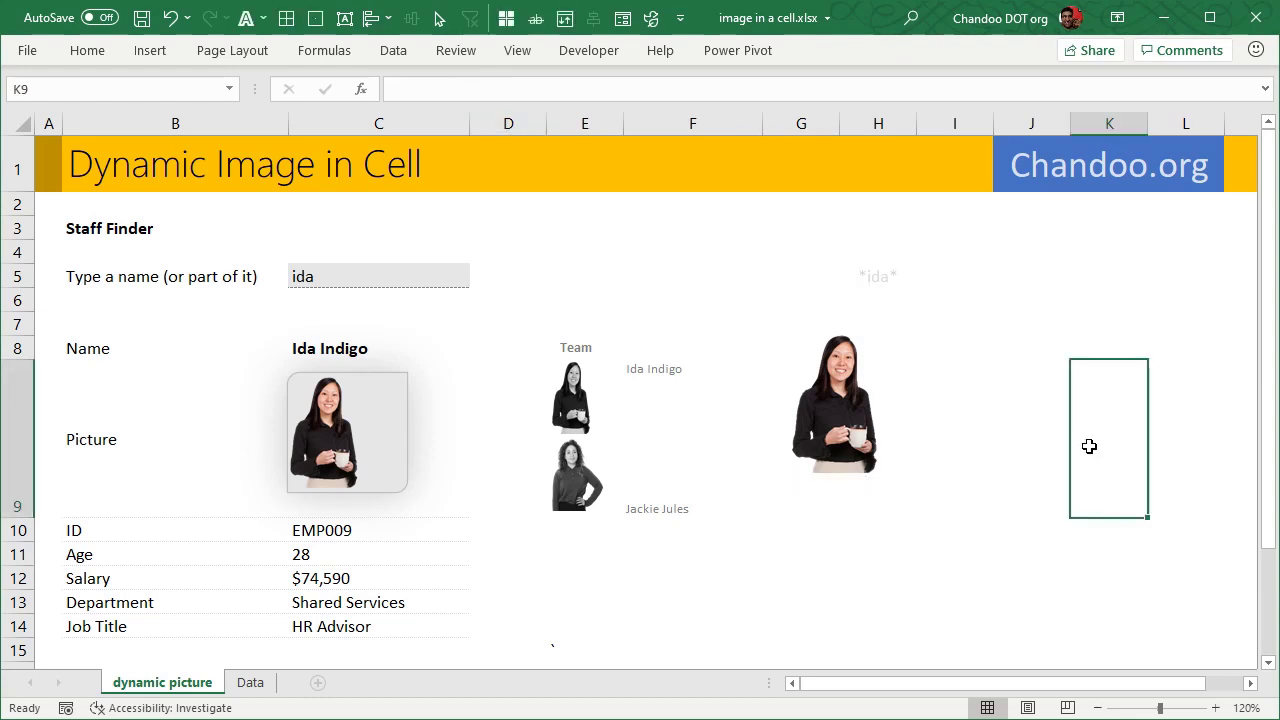
pyautogui.click(326, 55)
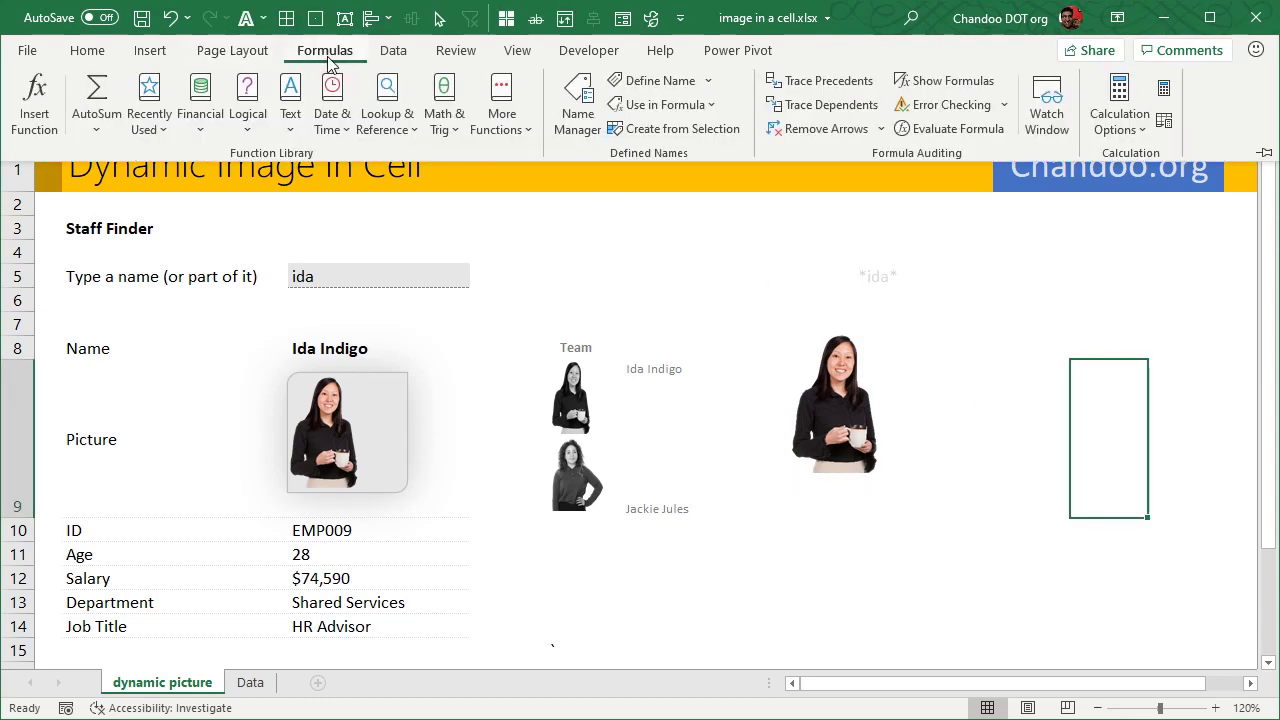
pyautogui.click(655, 80)
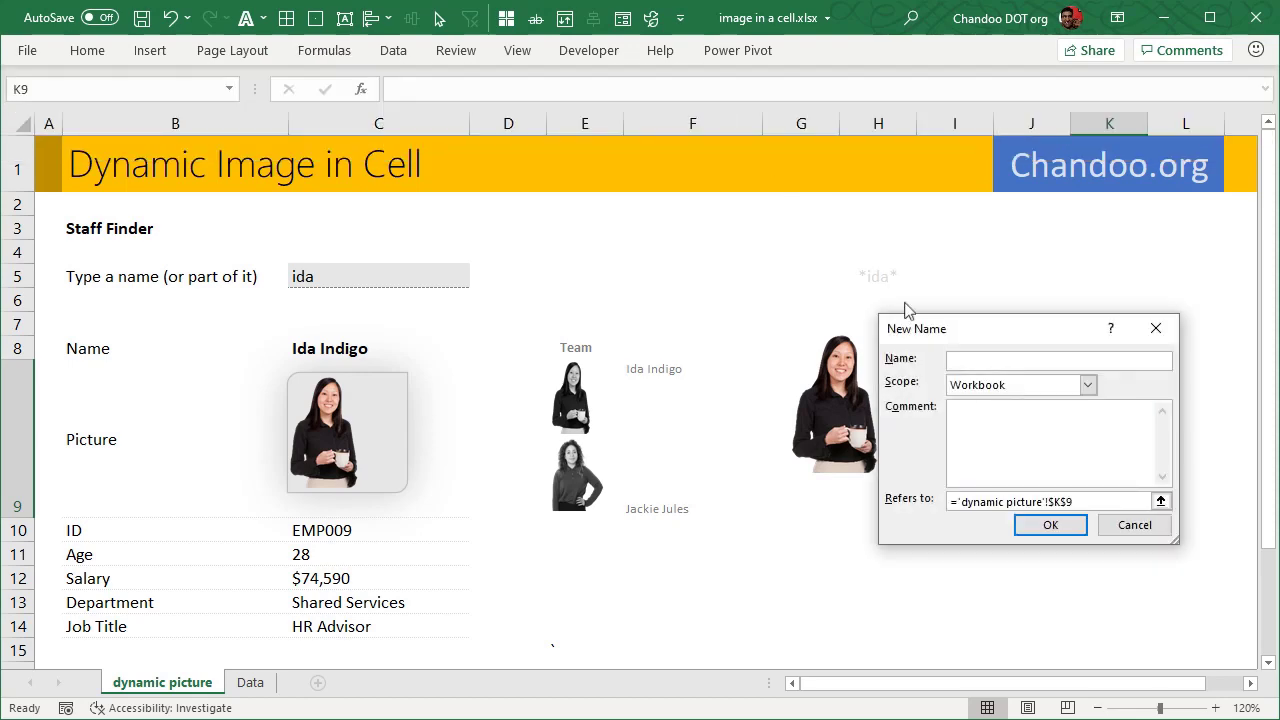
pyautogui.moveTo(910, 328); pyautogui.dragTo(455, 280)
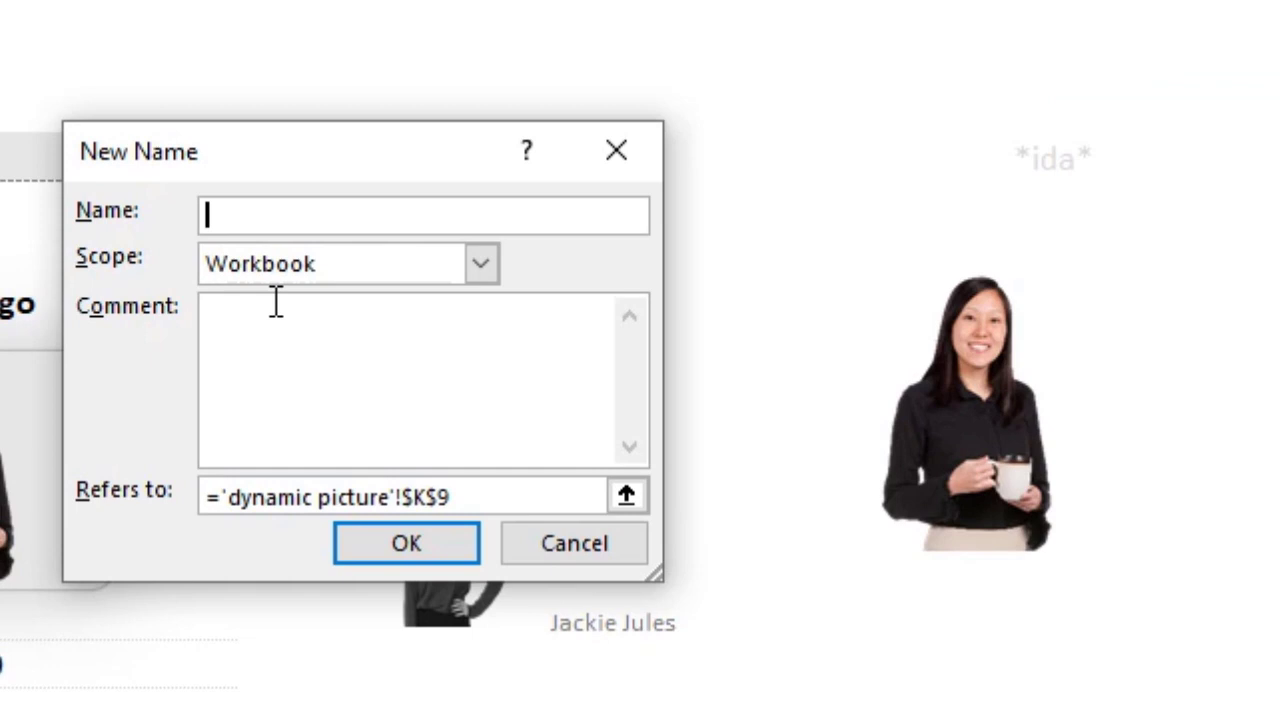
pyautogui.write('employee to')
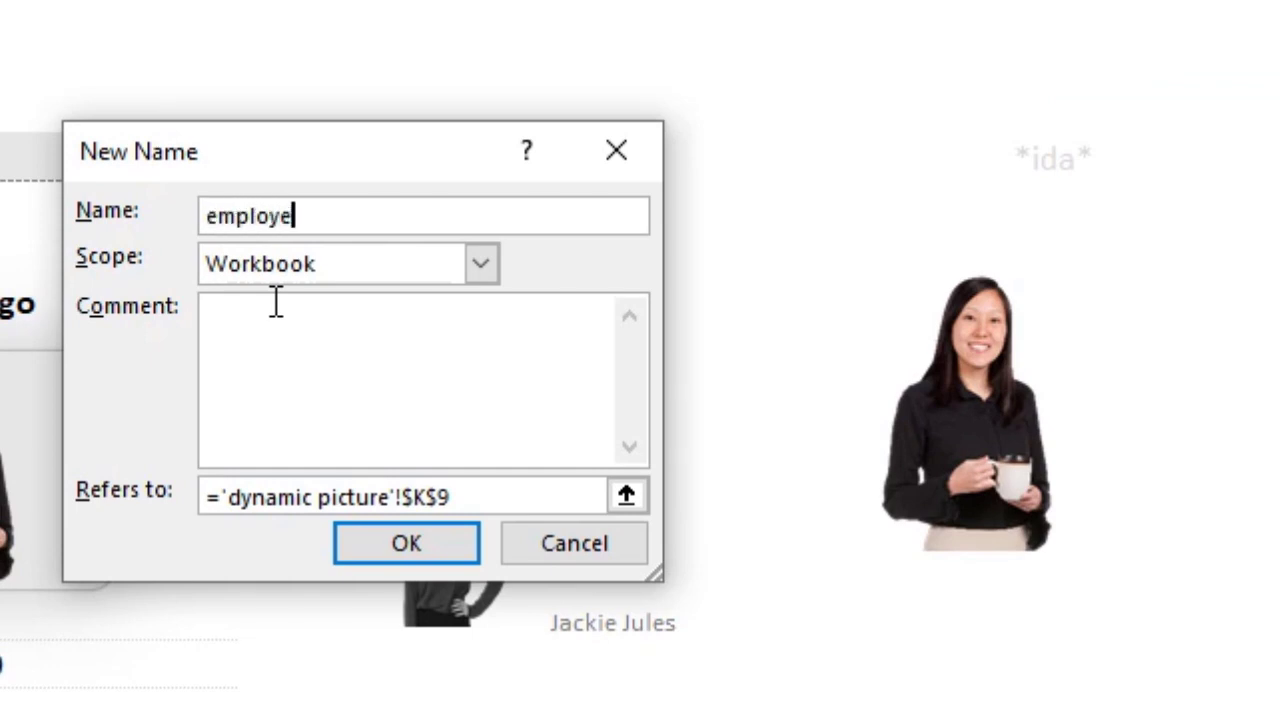
pyautogui.press('BackSpace')
pyautogui.press('BackSpace')
pyautogui.press('BackSpace')
pyautogui.write('_to_show')
pyautogui.press('Tab')
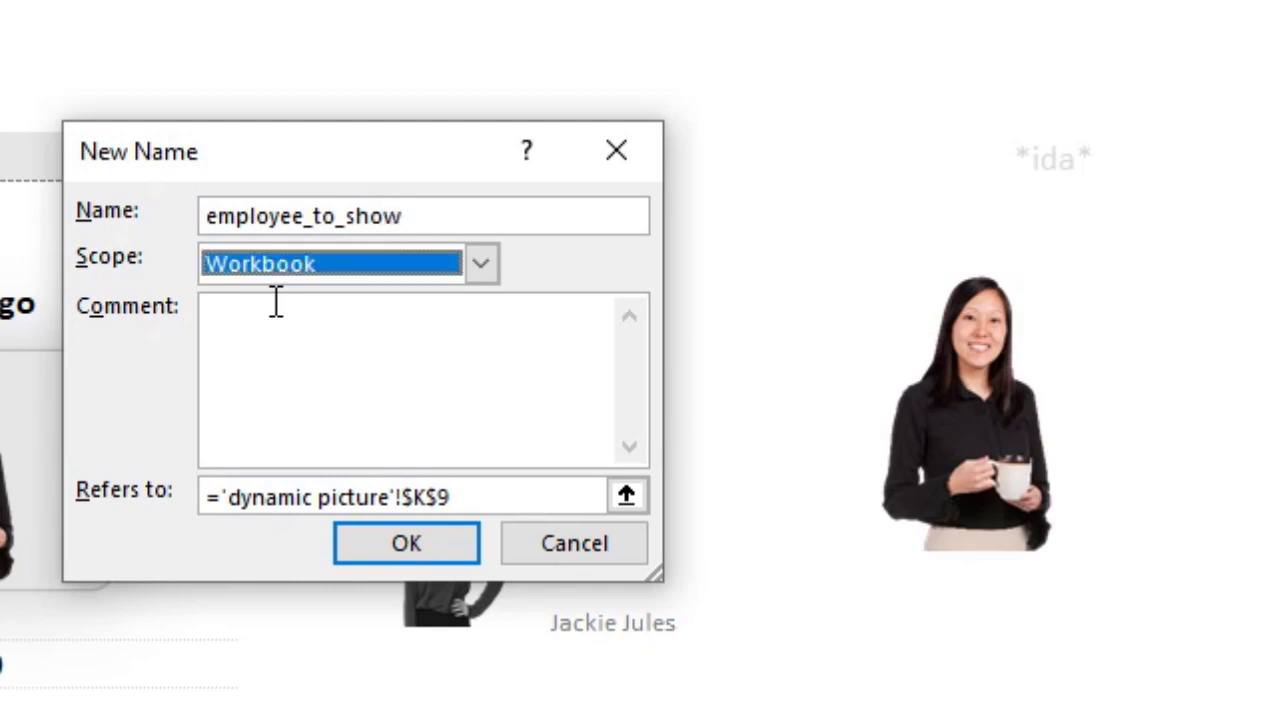
# Paste the copied XLOOKUP formula into Refers to, prefixed with an equals sign.
pyautogui.click(302, 327)
pyautogui.moveTo(206, 497); pyautogui.dragTo(458, 490)
pyautogui.hotkey('ctrl', 'v')
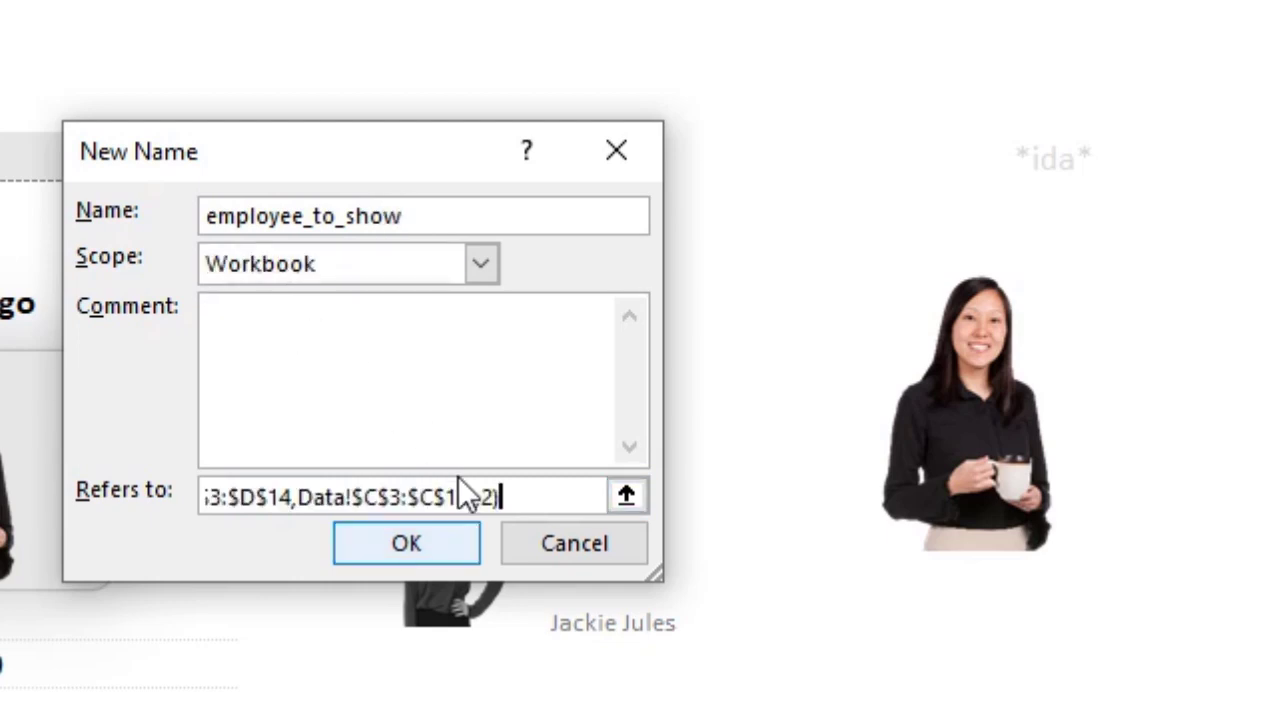
pyautogui.click(628, 497)
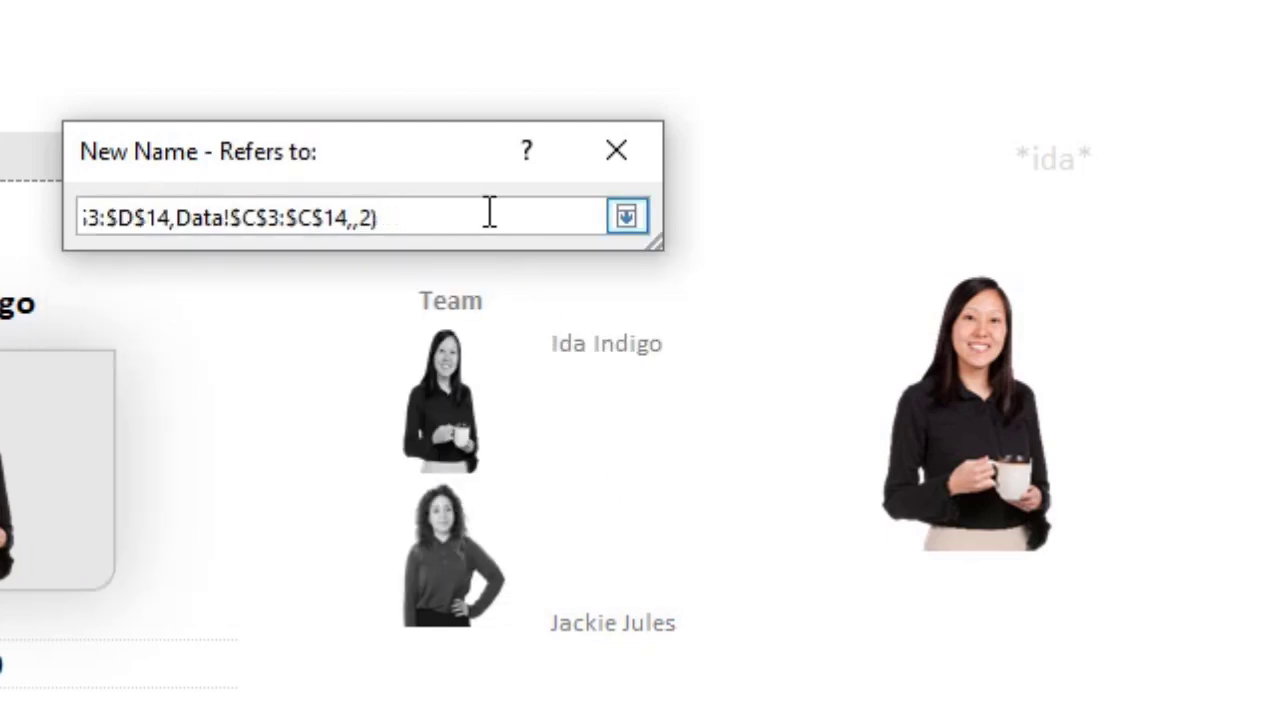
pyautogui.moveTo(437, 217); pyautogui.dragTo(28, 215)
pyautogui.click(86, 218)
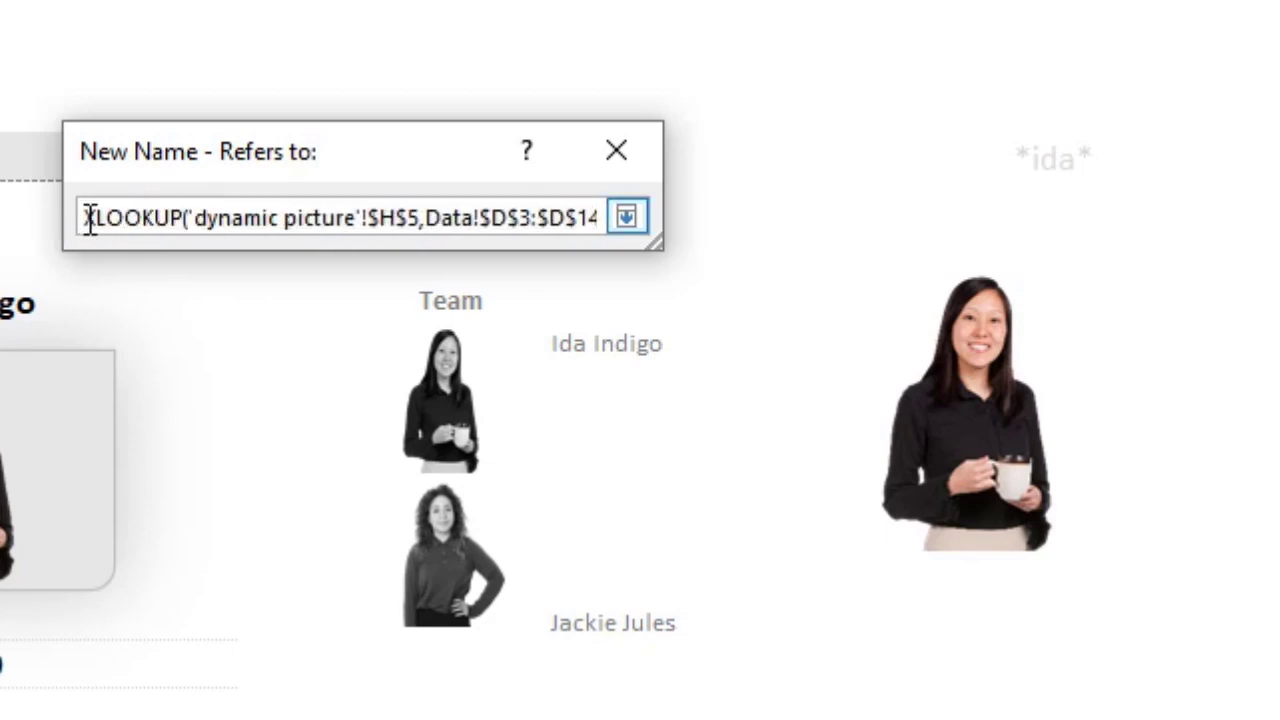
pyautogui.write('=')
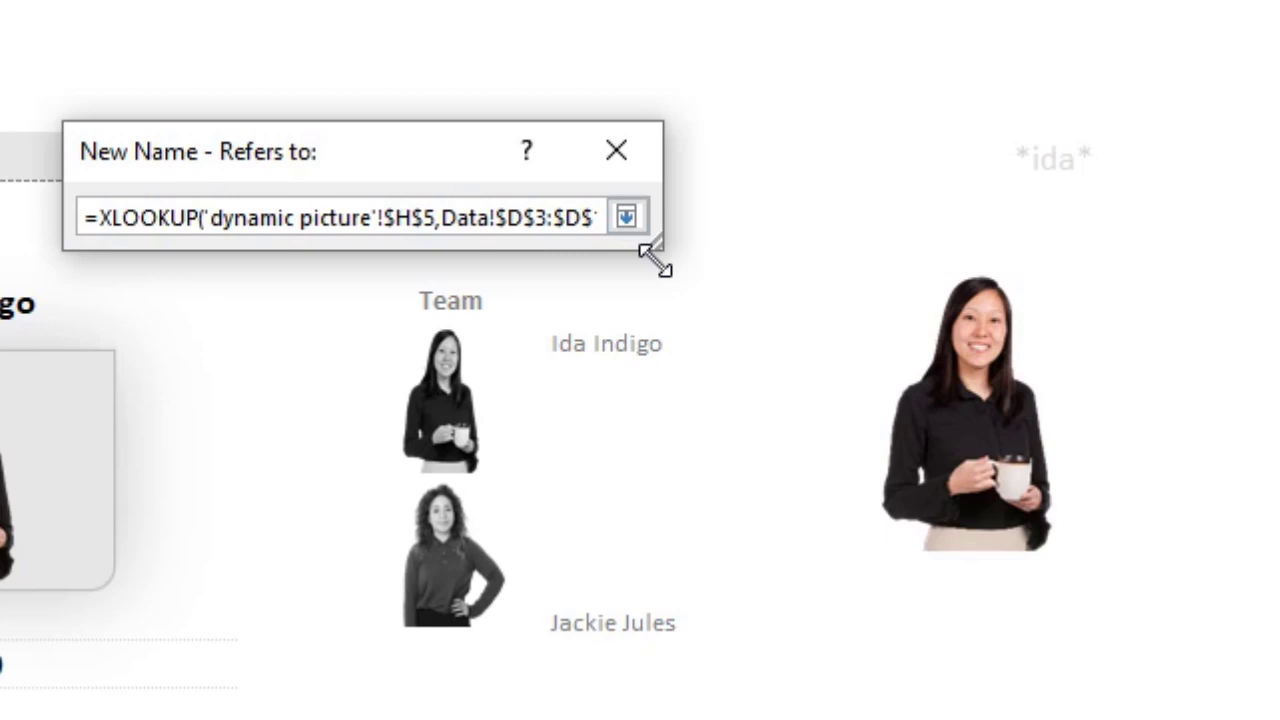
pyautogui.moveTo(656, 247); pyautogui.dragTo(1279, 440)
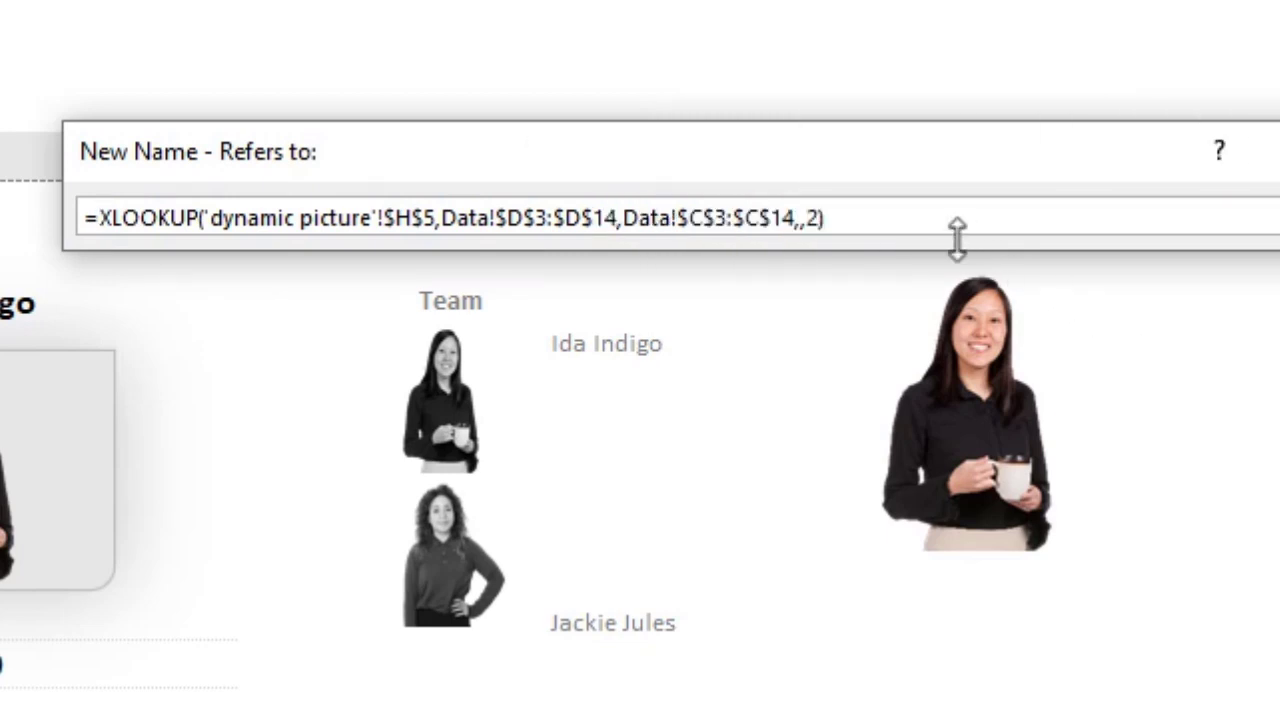
pyautogui.click(923, 217)
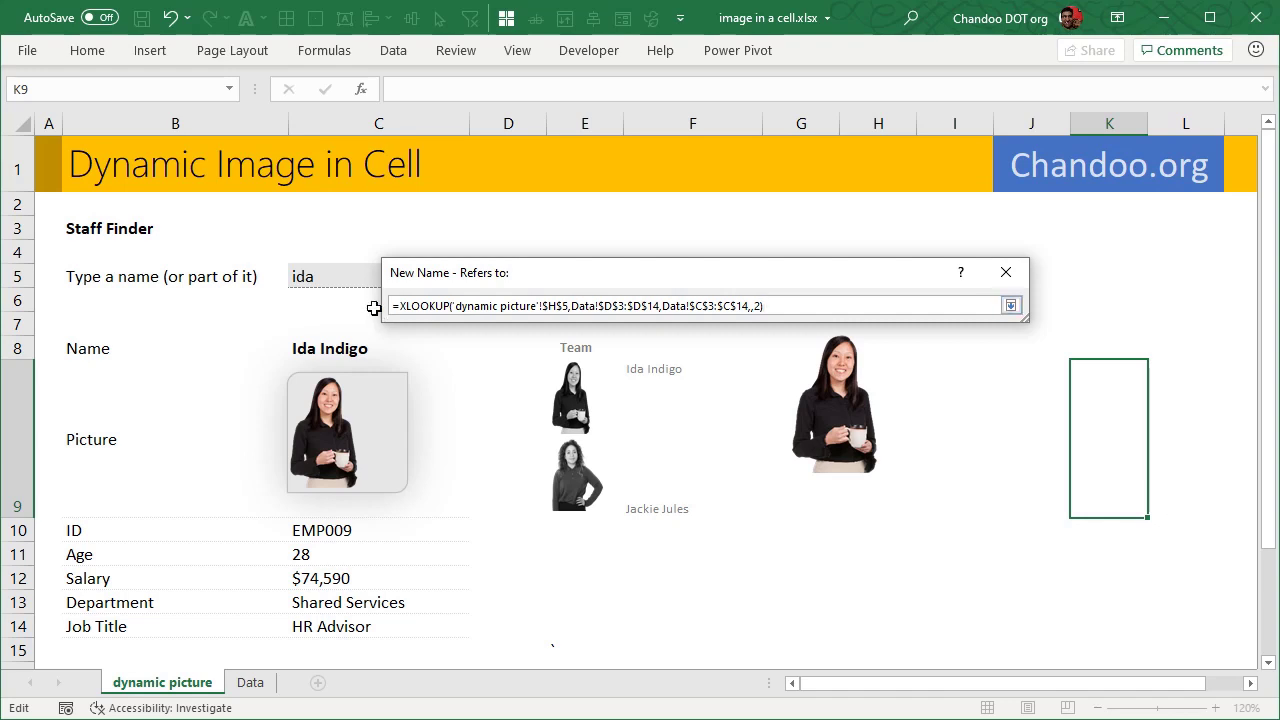
pyautogui.click(1010, 305)
pyautogui.click(912, 470)
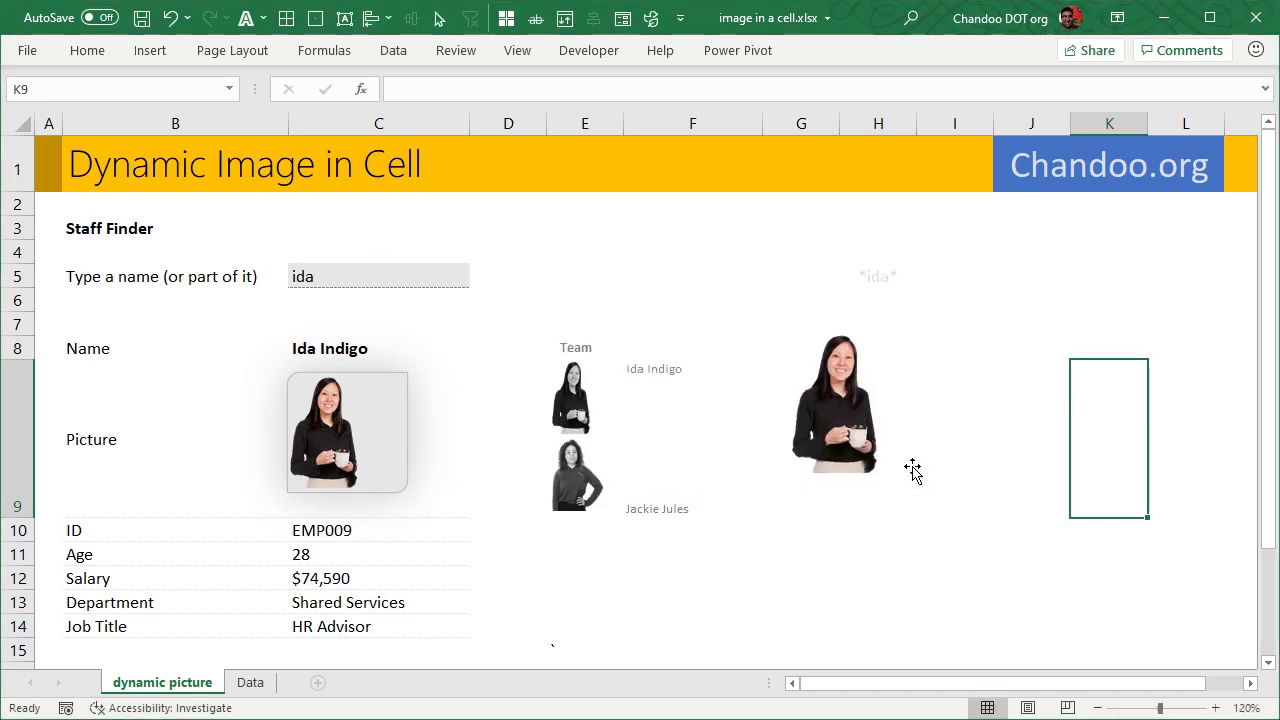
pyautogui.click(350, 52)
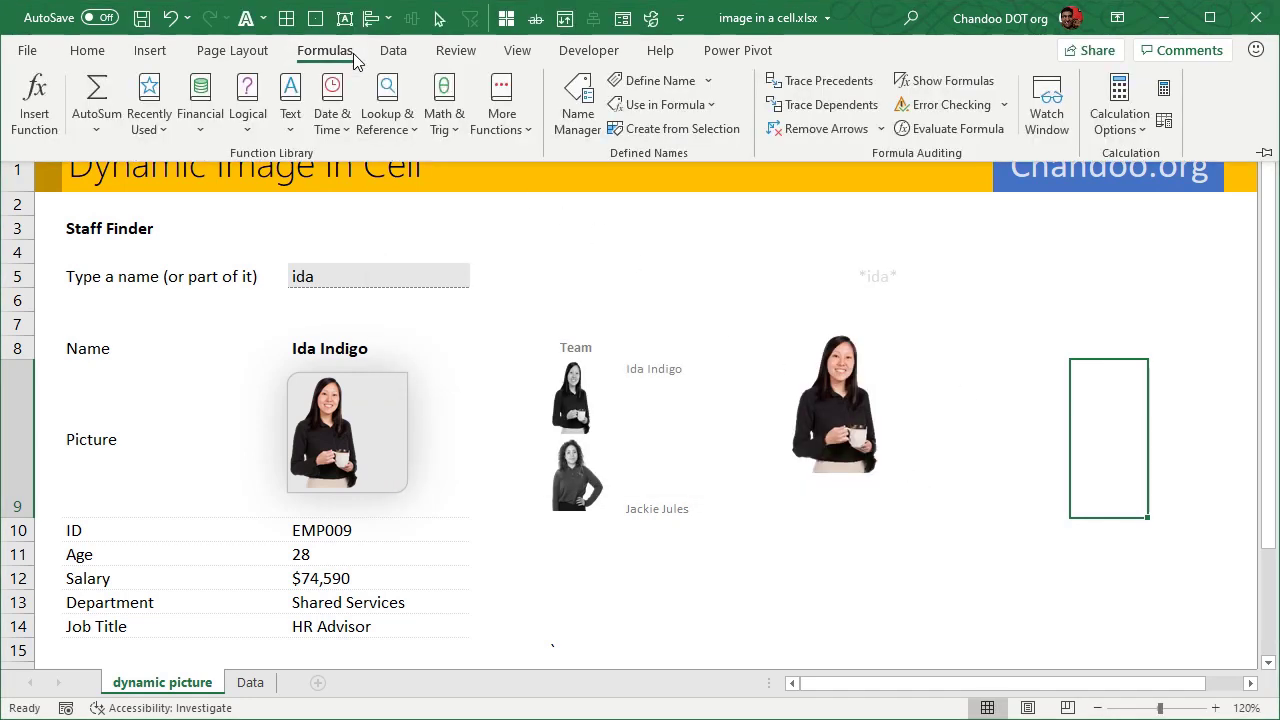
pyautogui.click(578, 112)
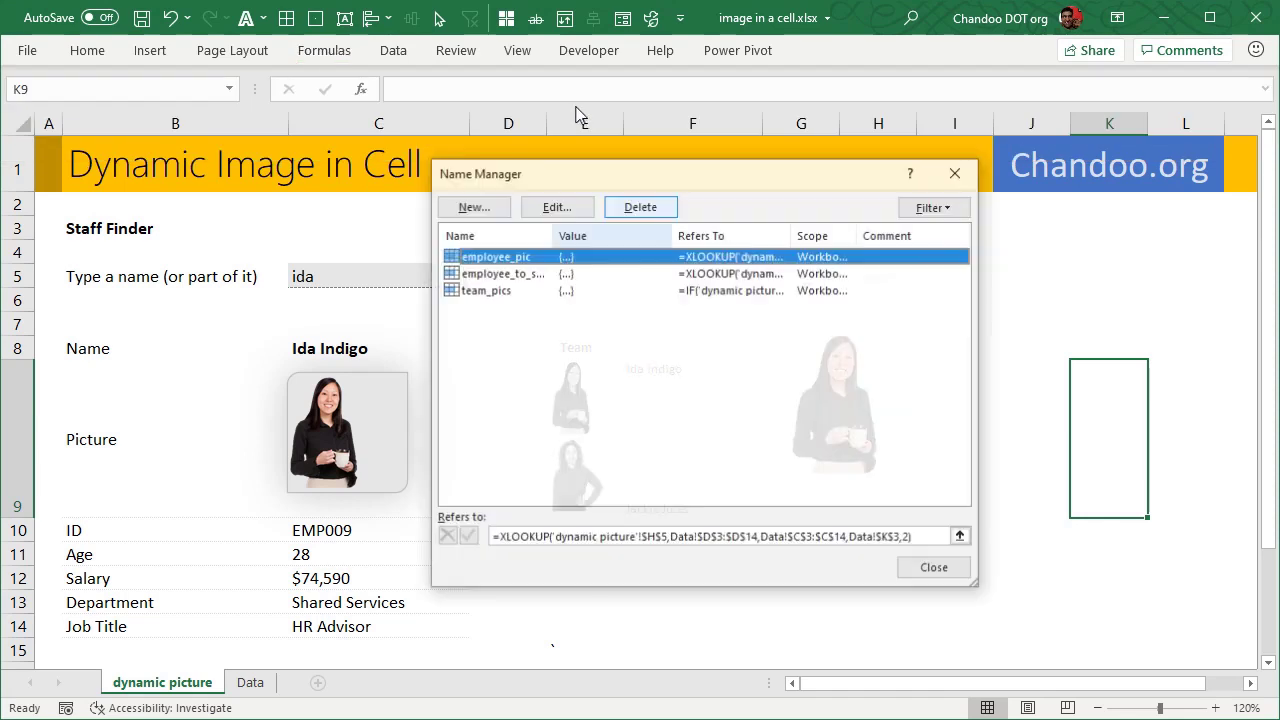
pyautogui.click(516, 274)
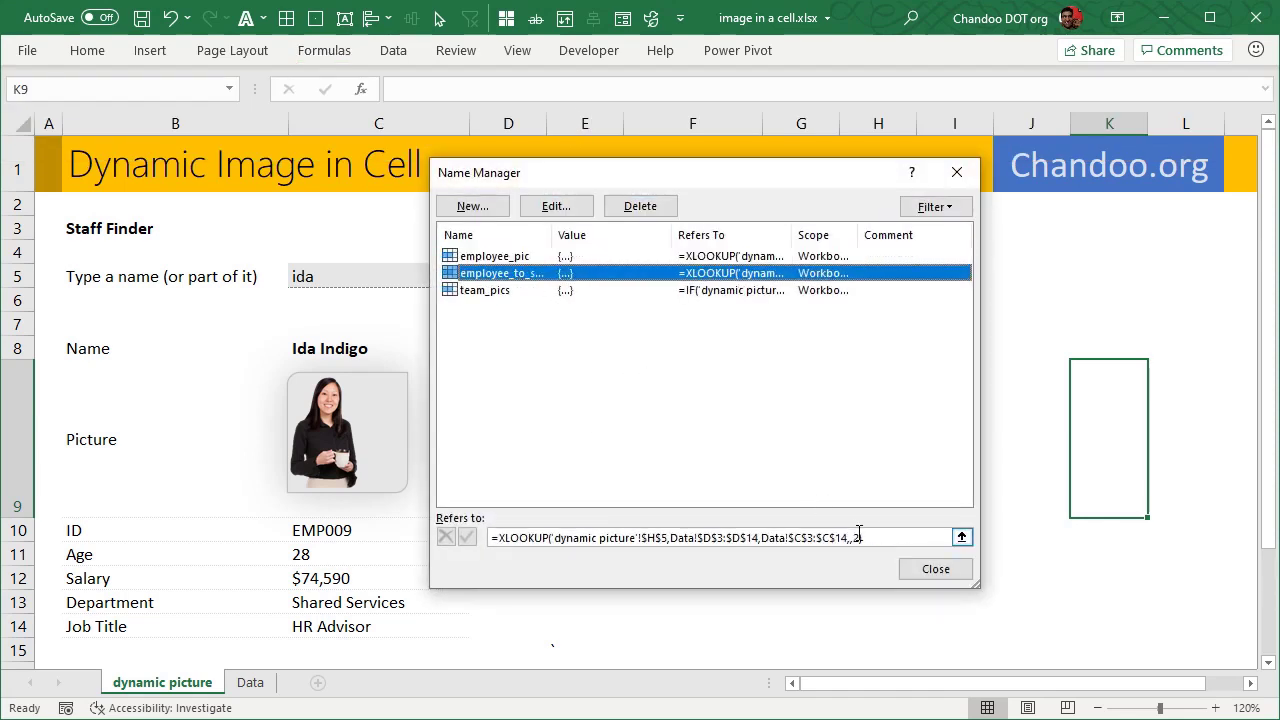
pyautogui.click(923, 565)
pyautogui.click(866, 418)
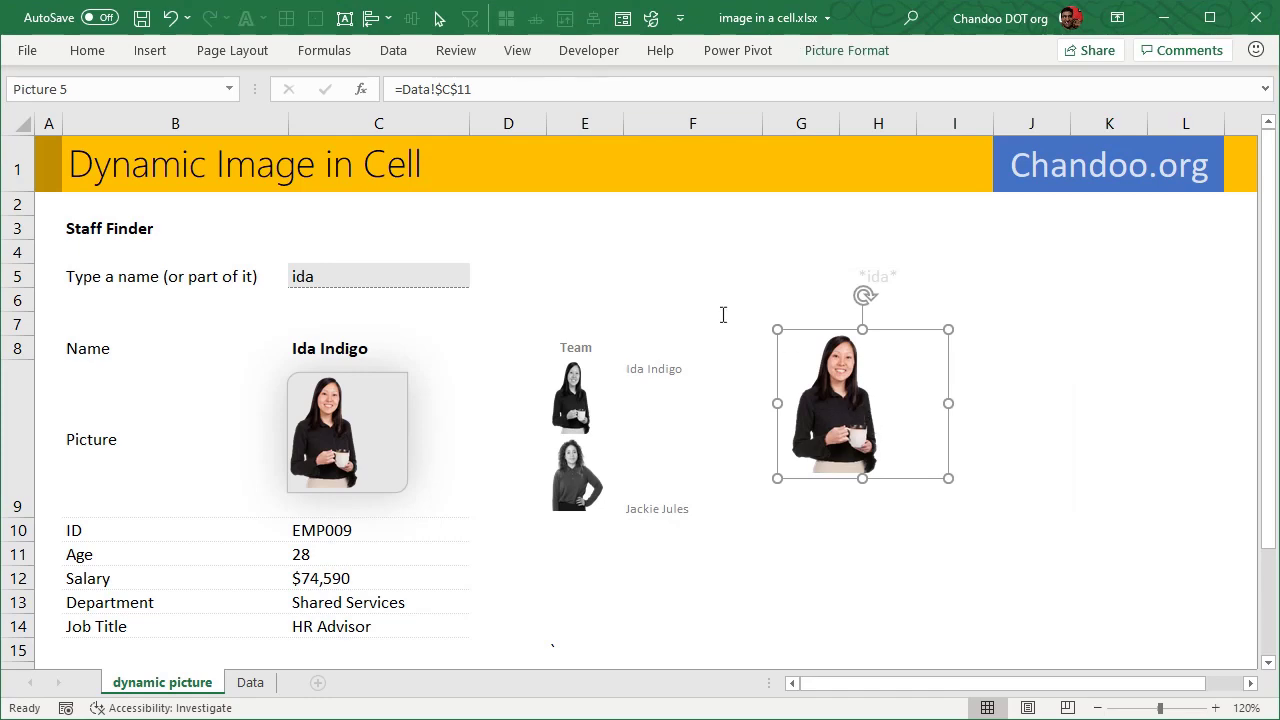
# Change the large photo's link from =Data!$C$11 to =employee_to_show.
pyautogui.moveTo(398, 89); pyautogui.dragTo(474, 89)
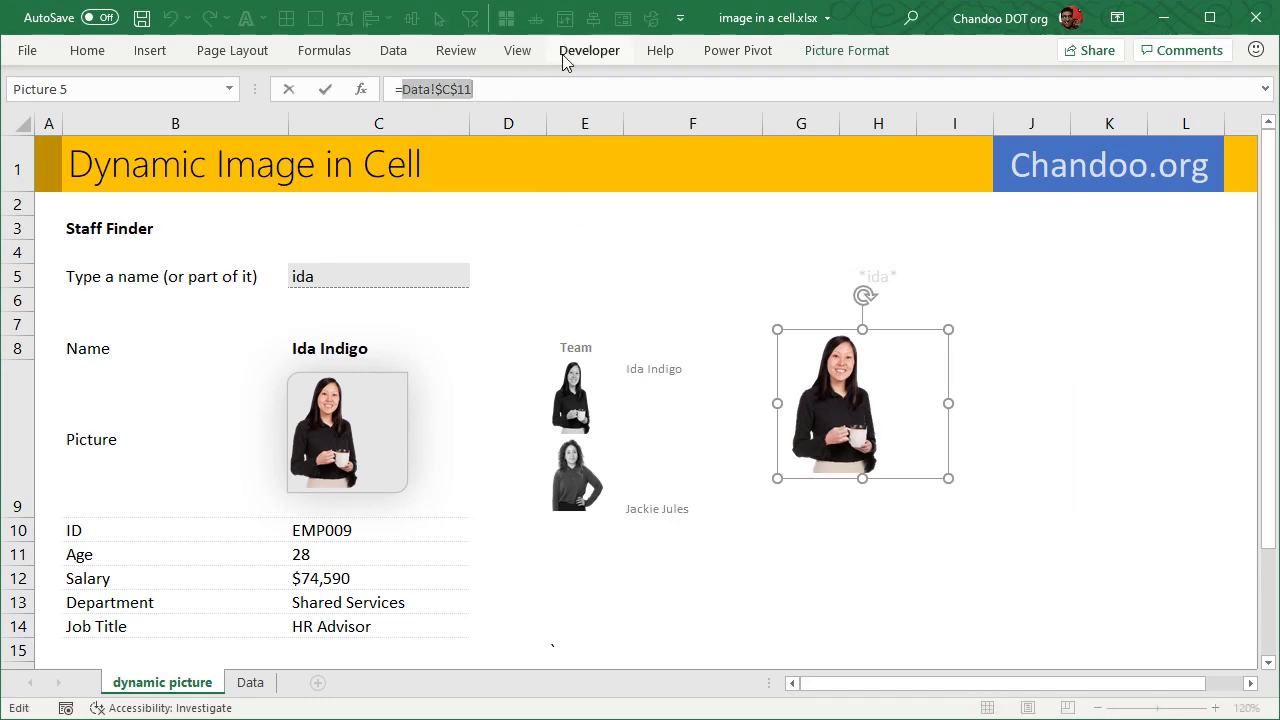
pyautogui.write('emp')
pyautogui.press('Down')
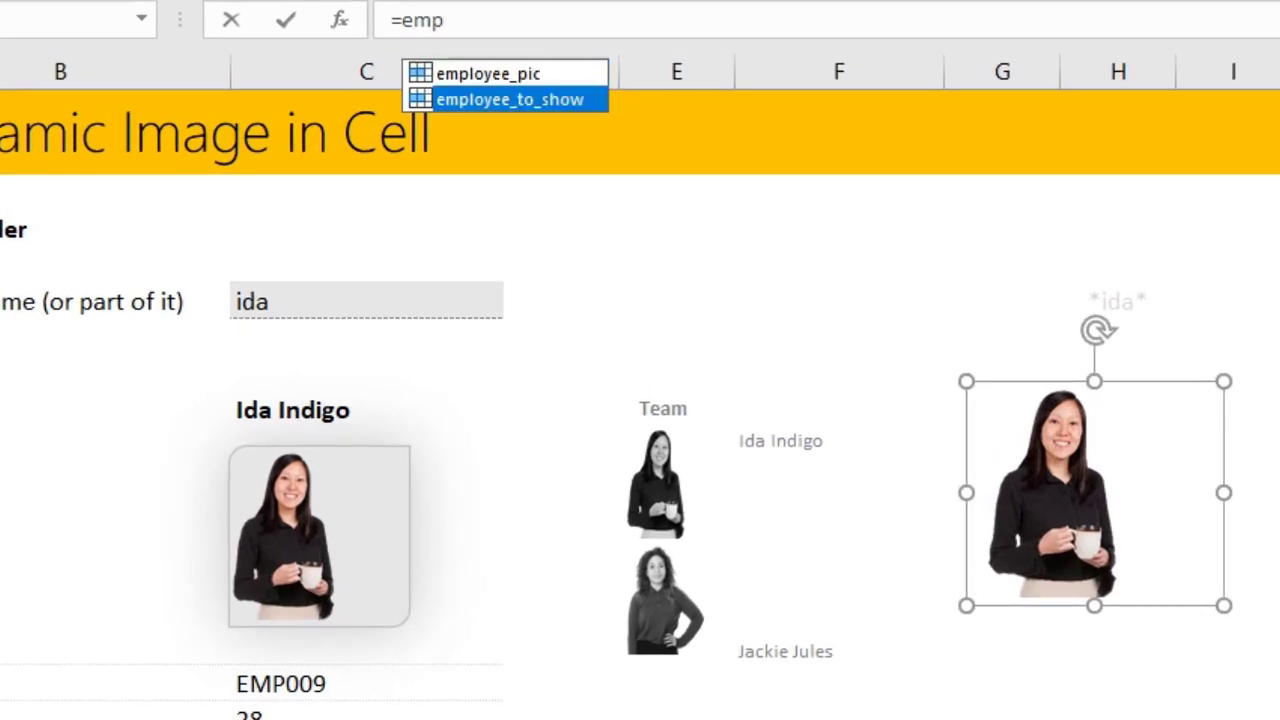
pyautogui.press('Tab')
pyautogui.press('Return')
pyautogui.press('Escape')
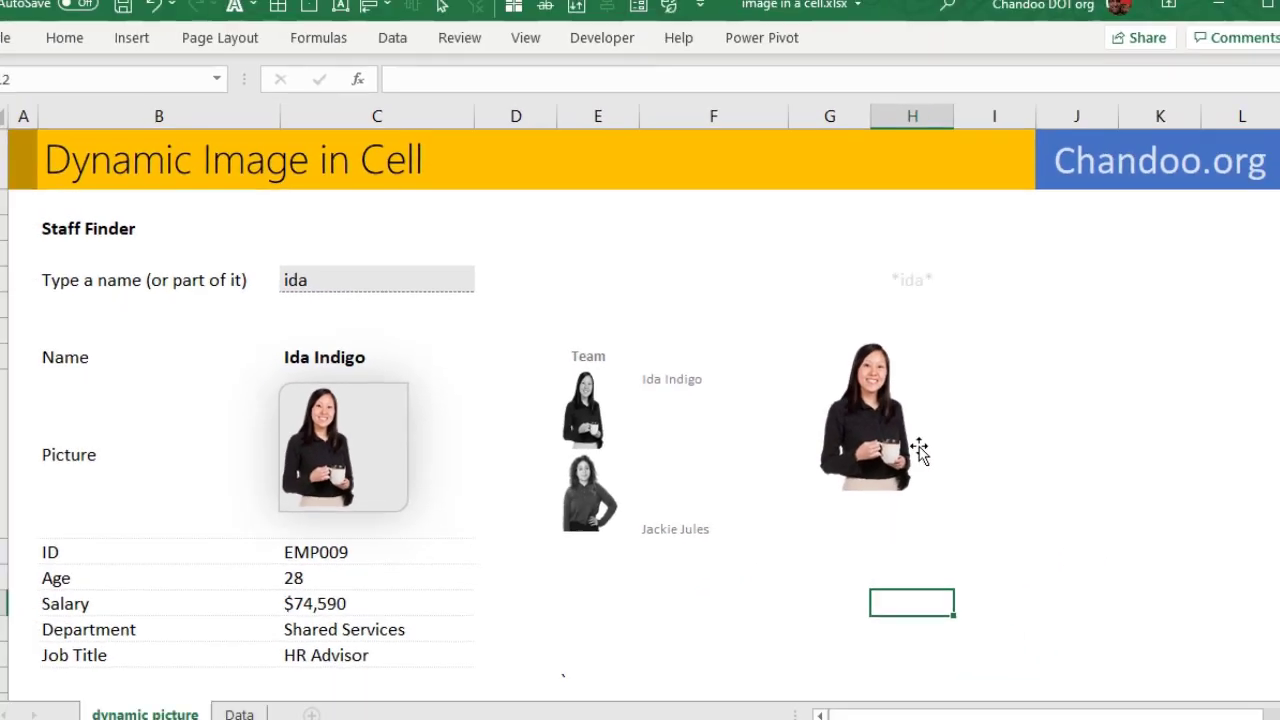
pyautogui.click(919, 451)
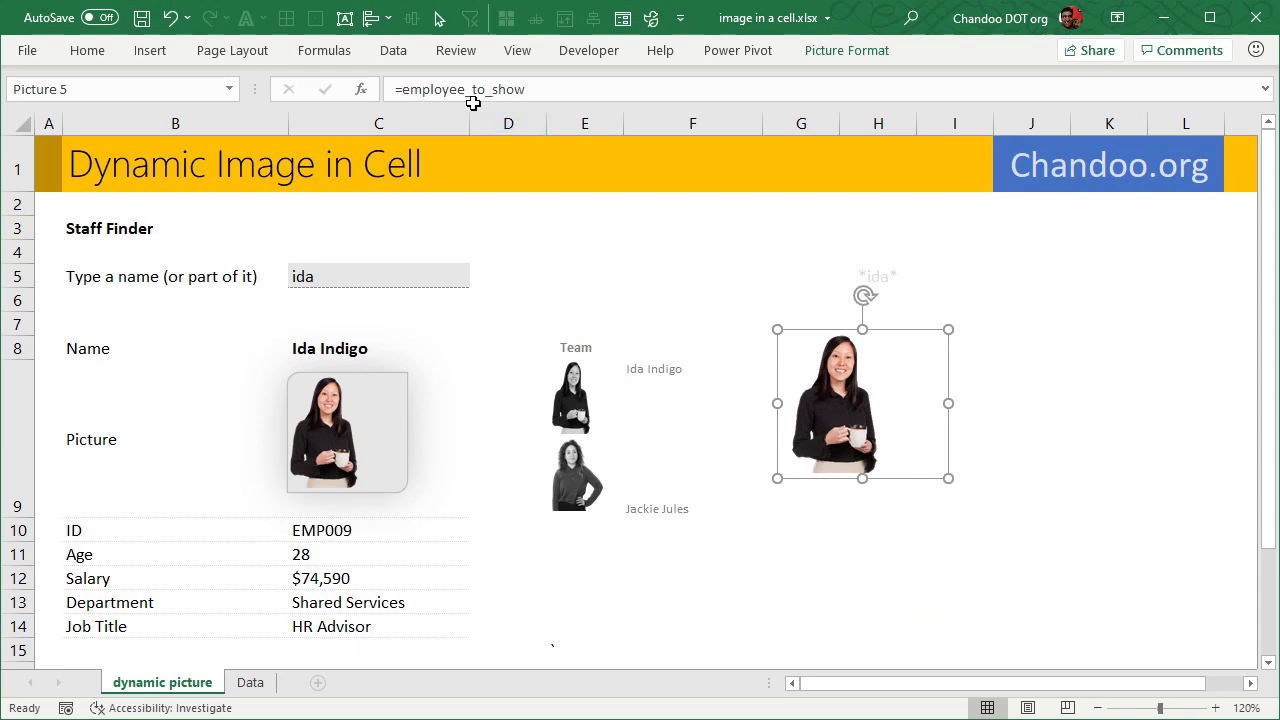
# Search jac, adam and bob in C5, checking that the large photo changes each time.
pyautogui.click(399, 272)
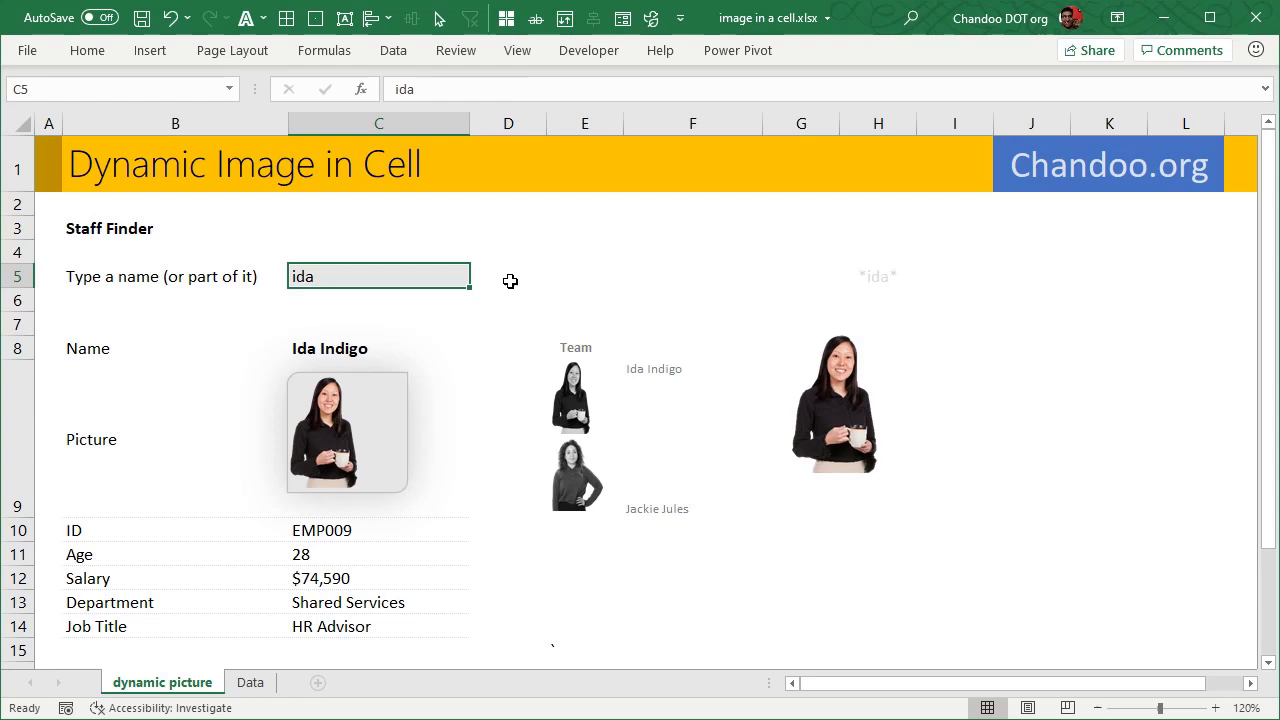
pyautogui.write('jac')
pyautogui.hotkey('ctrl', 'Return')
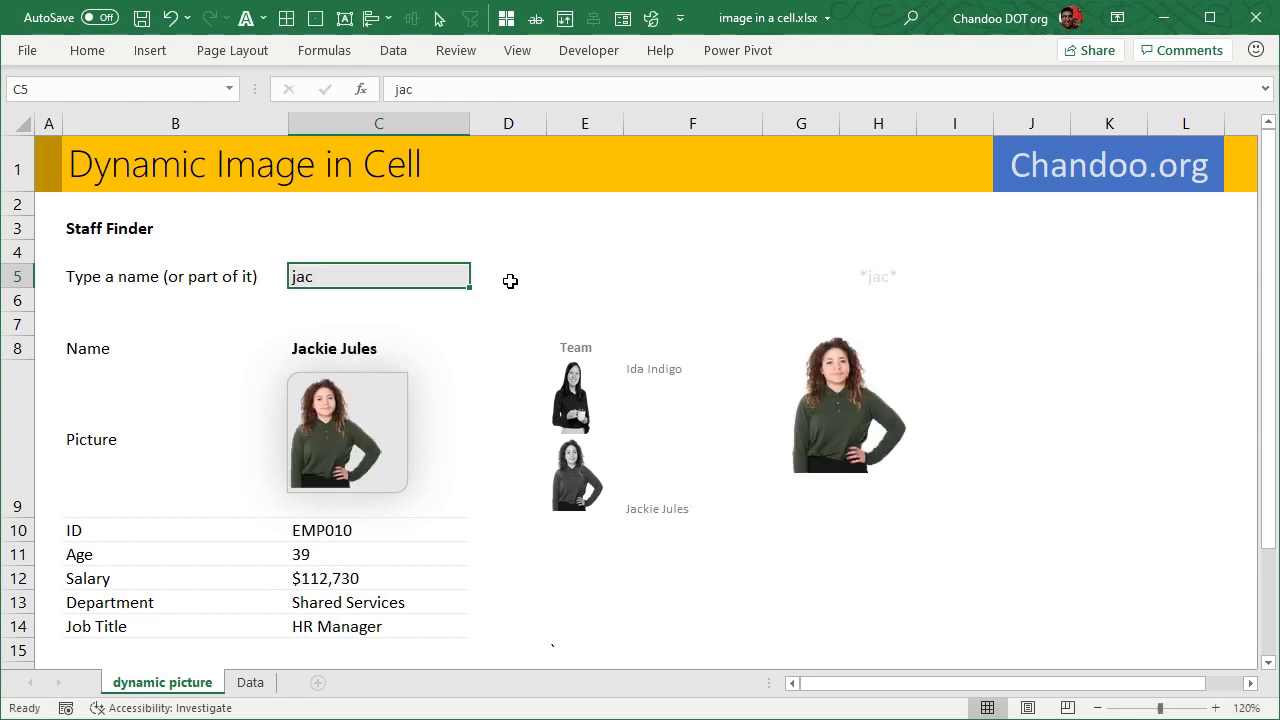
pyautogui.click(850, 453)
pyautogui.click(366, 277)
pyautogui.write('adam')
pyautogui.hotkey('ctrl', 'Return')
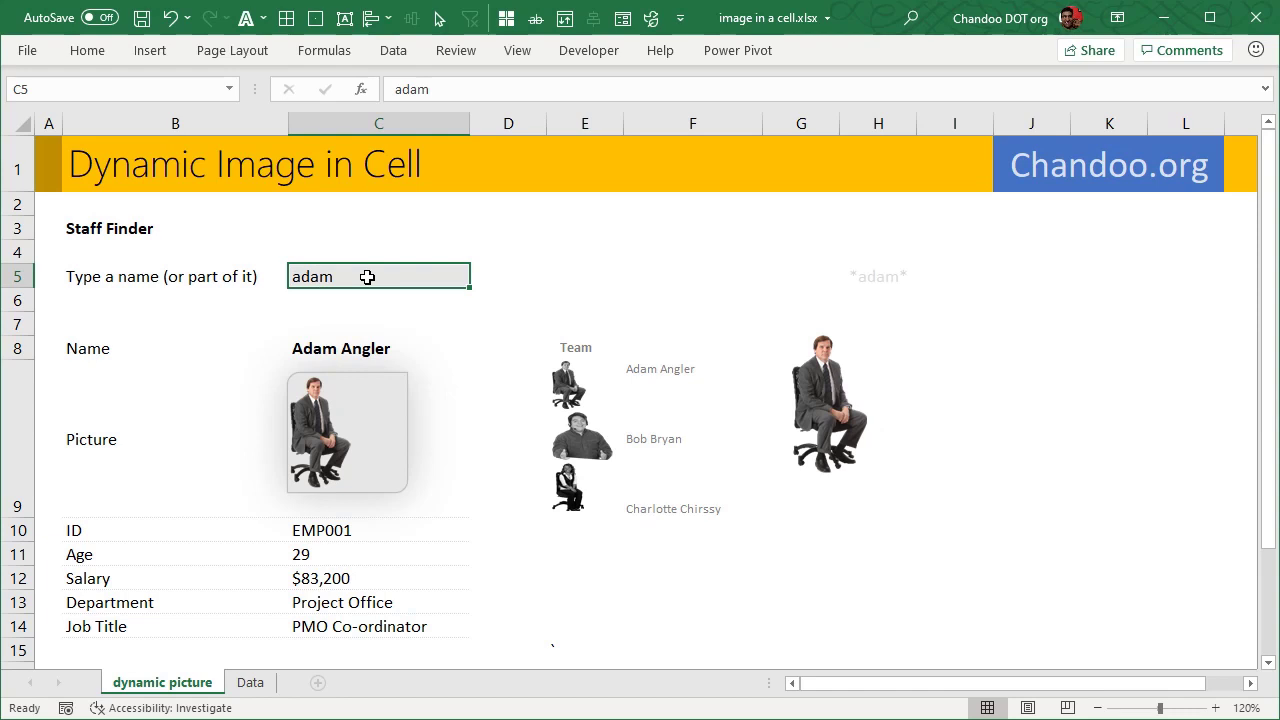
pyautogui.write('bob')
pyautogui.hotkey('ctrl', 'Return')
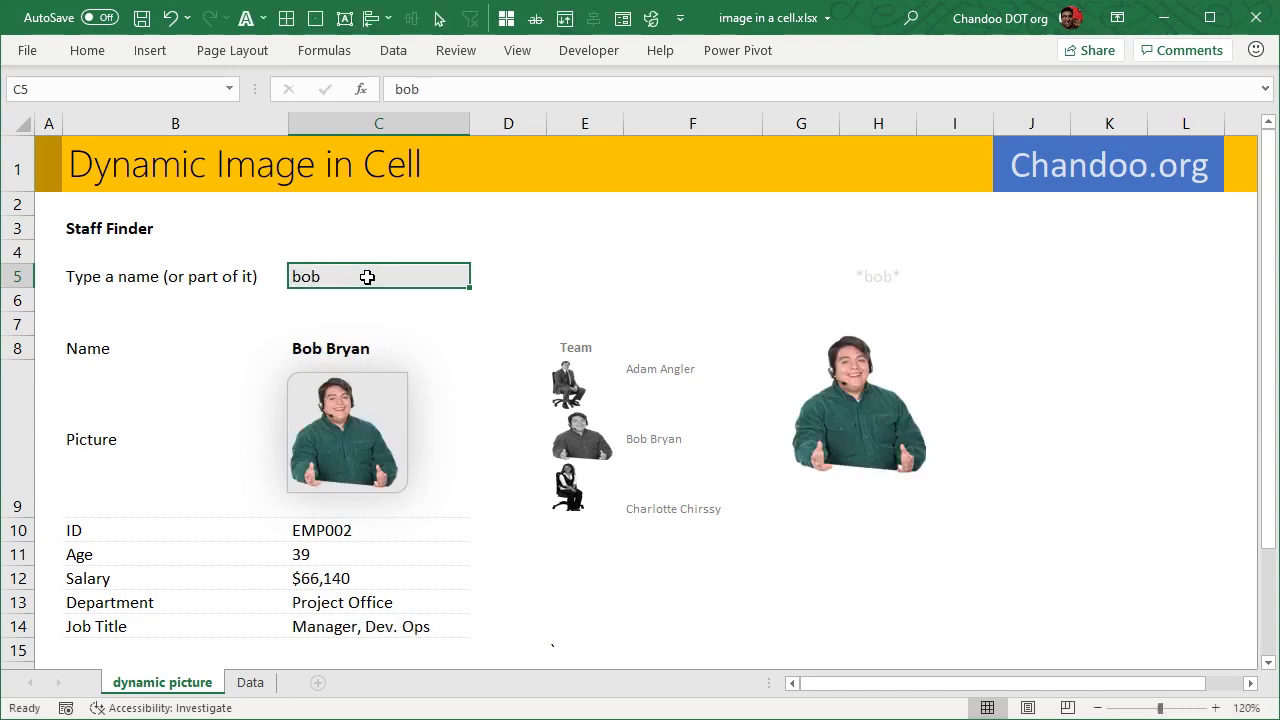
pyautogui.click(912, 425)
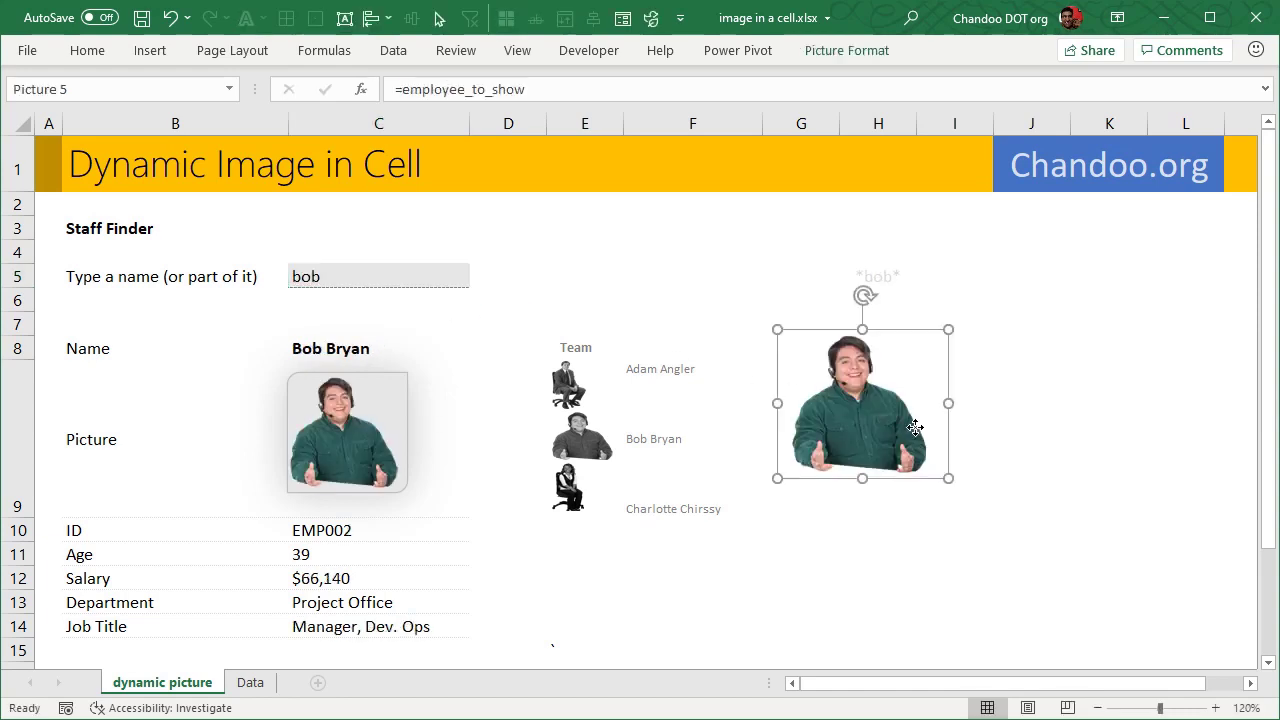
pyautogui.click(346, 477)
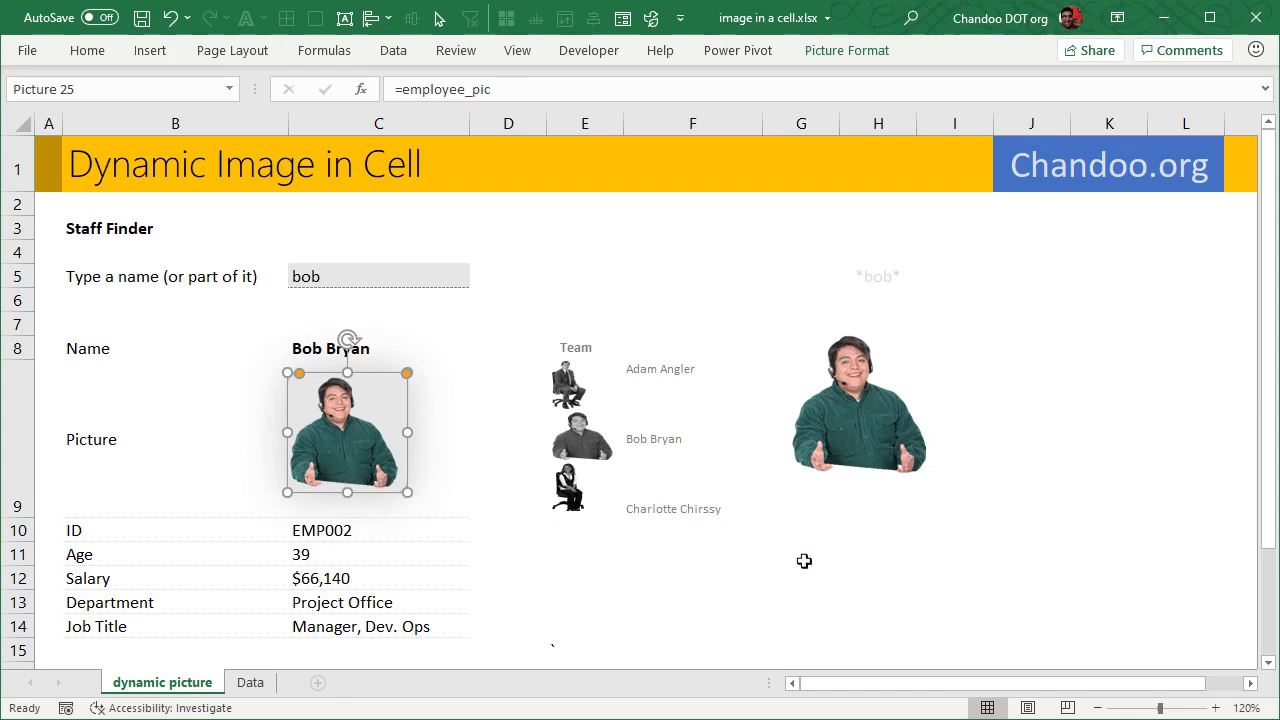
pyautogui.click(861, 575)
pyautogui.click(860, 429)
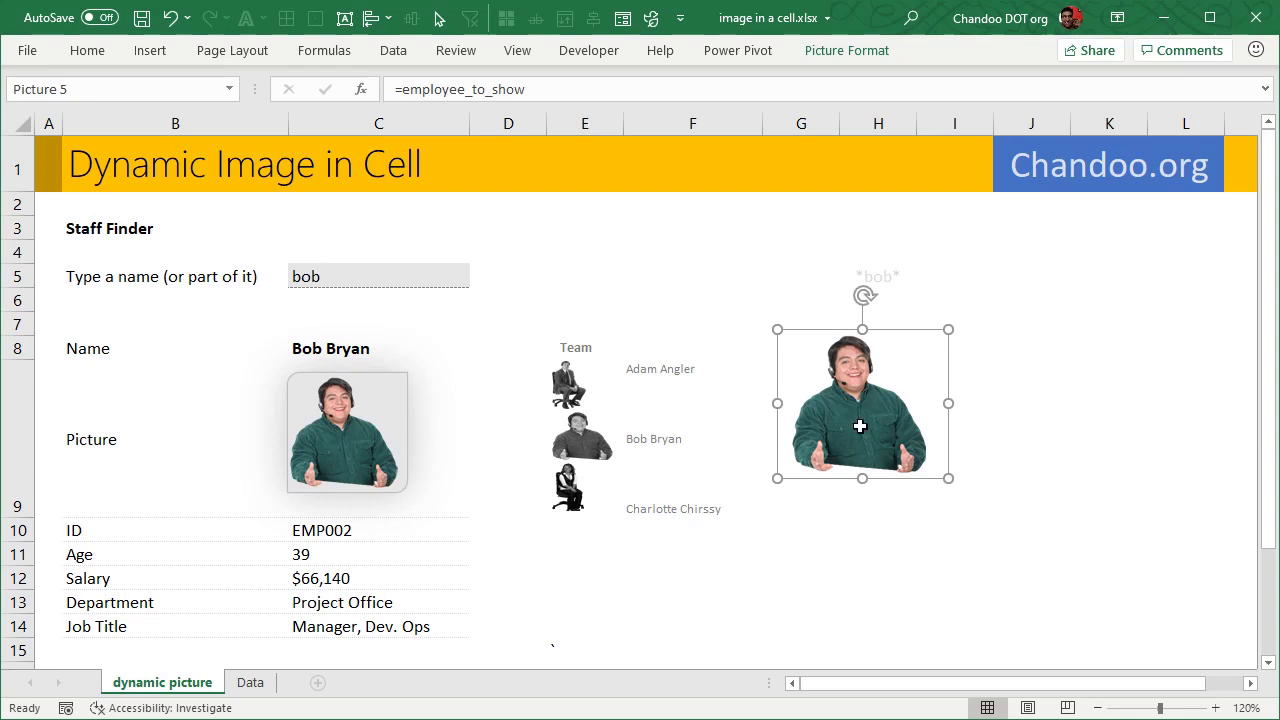
pyautogui.click(846, 52)
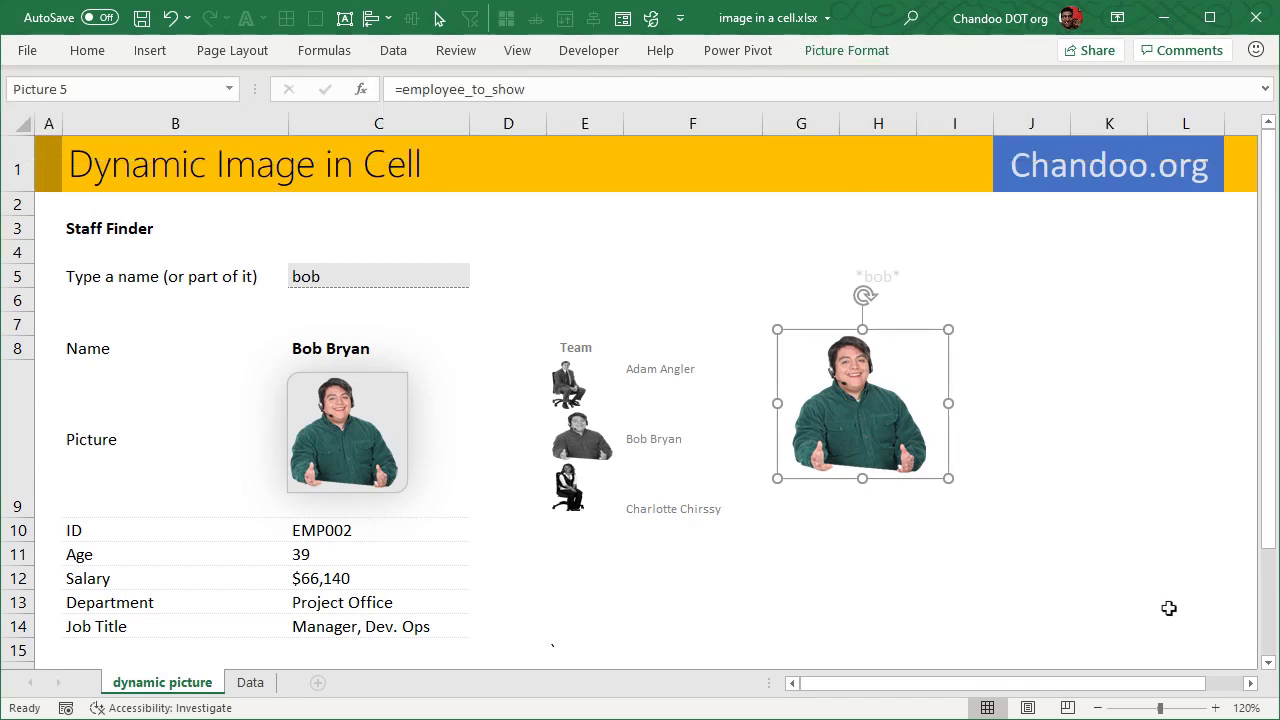
pyautogui.click(1005, 485)
# Give the large photo an outline colour and a preset shadow.
pyautogui.click(890, 385)
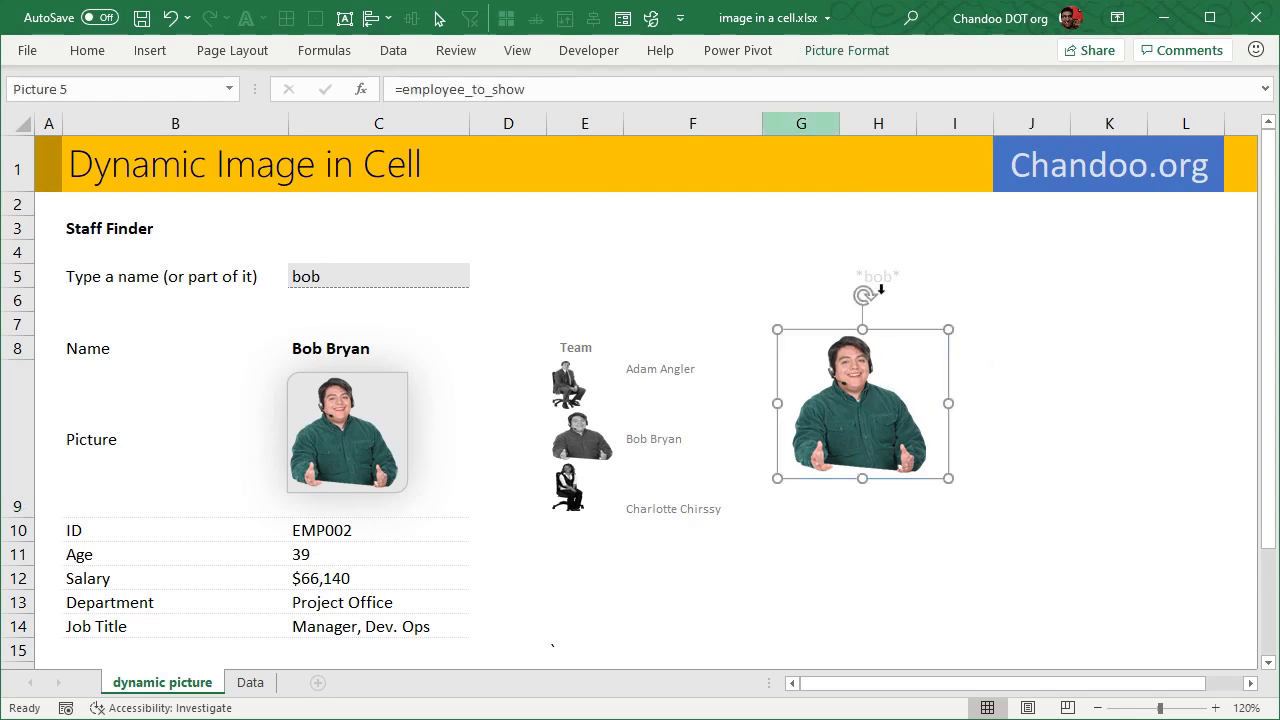
pyautogui.click(846, 50)
pyautogui.click(790, 80)
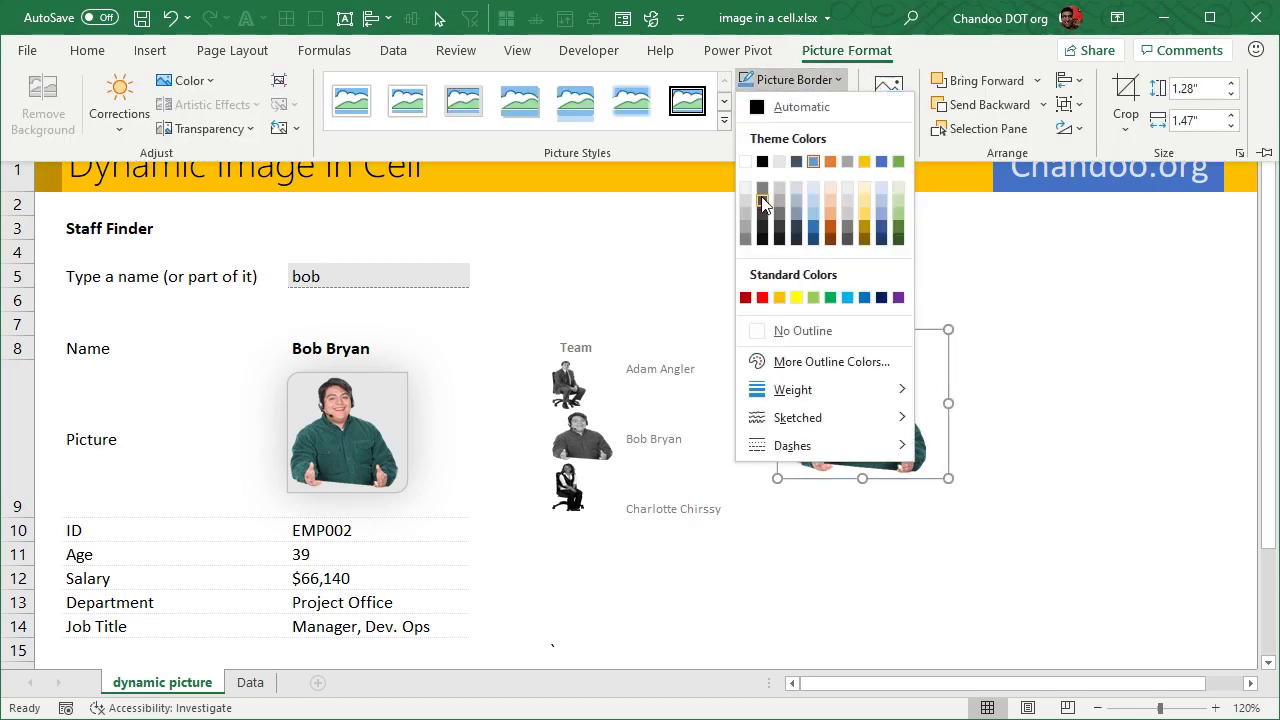
pyautogui.click(763, 203)
pyautogui.click(795, 103)
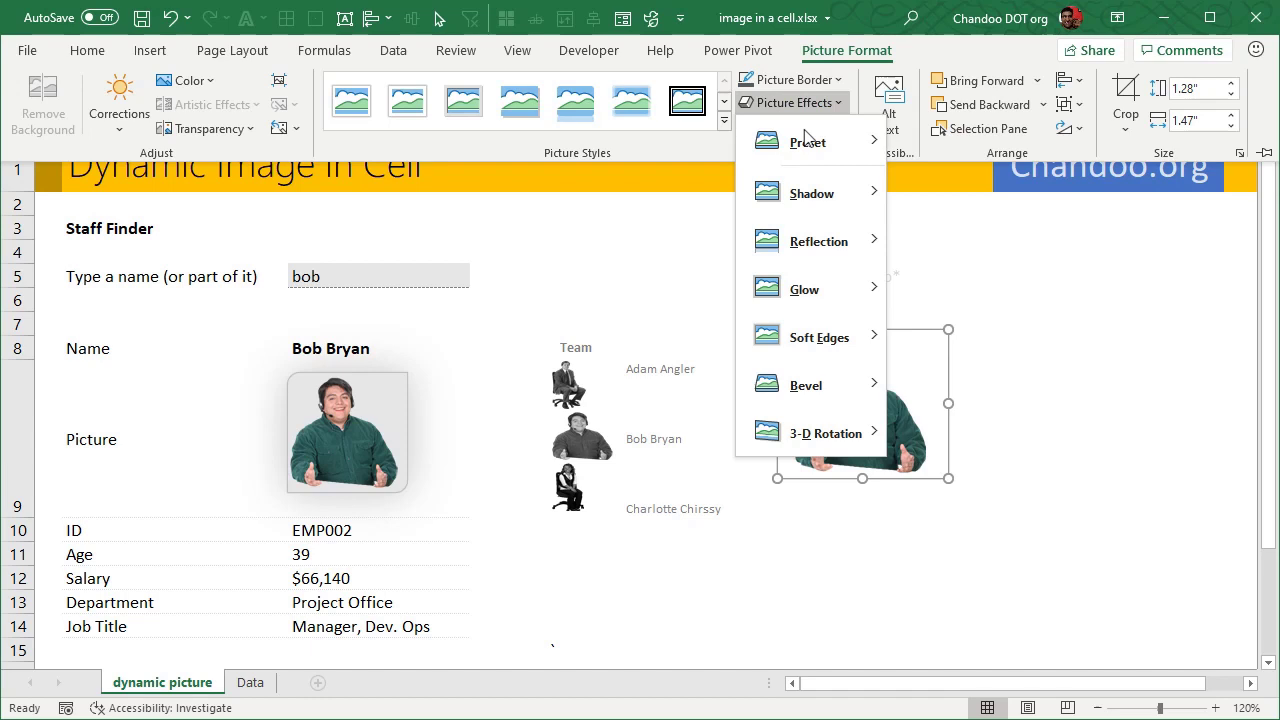
pyautogui.moveTo(833, 197)
pyautogui.click(1040, 388)
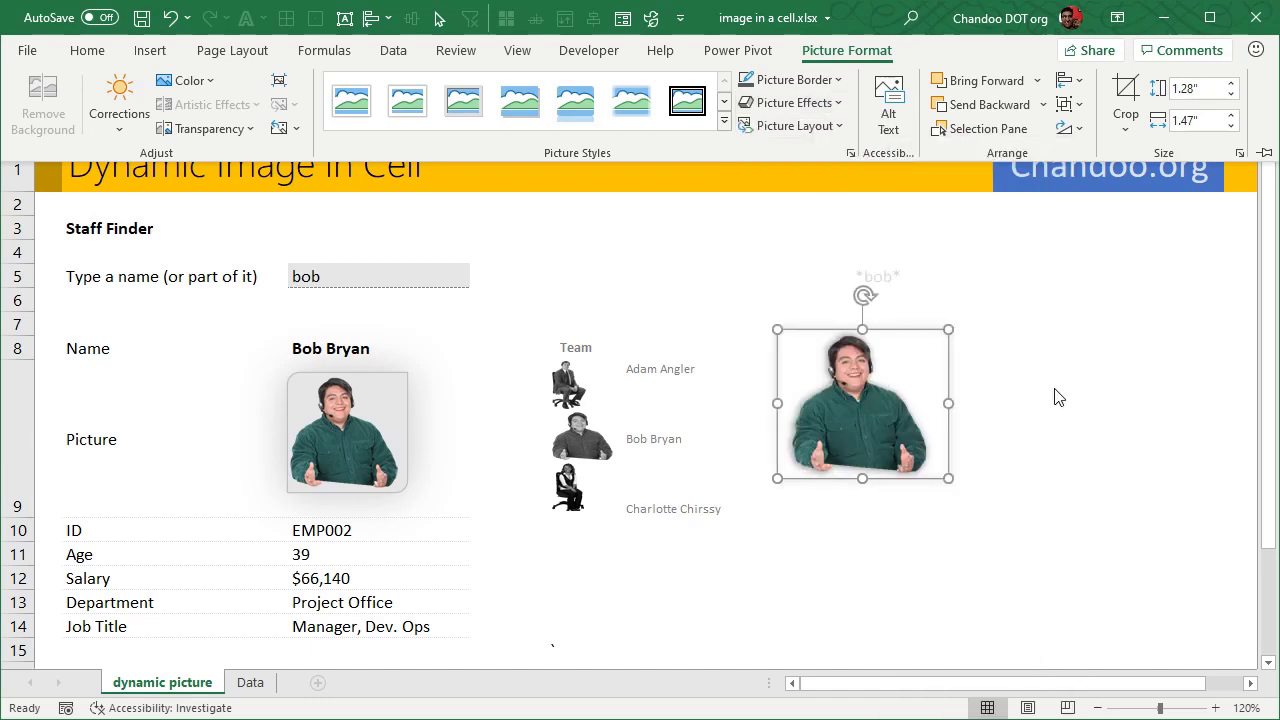
# Recolour the photo light grey, then restore it with No Recolor.
pyautogui.click(122, 134)
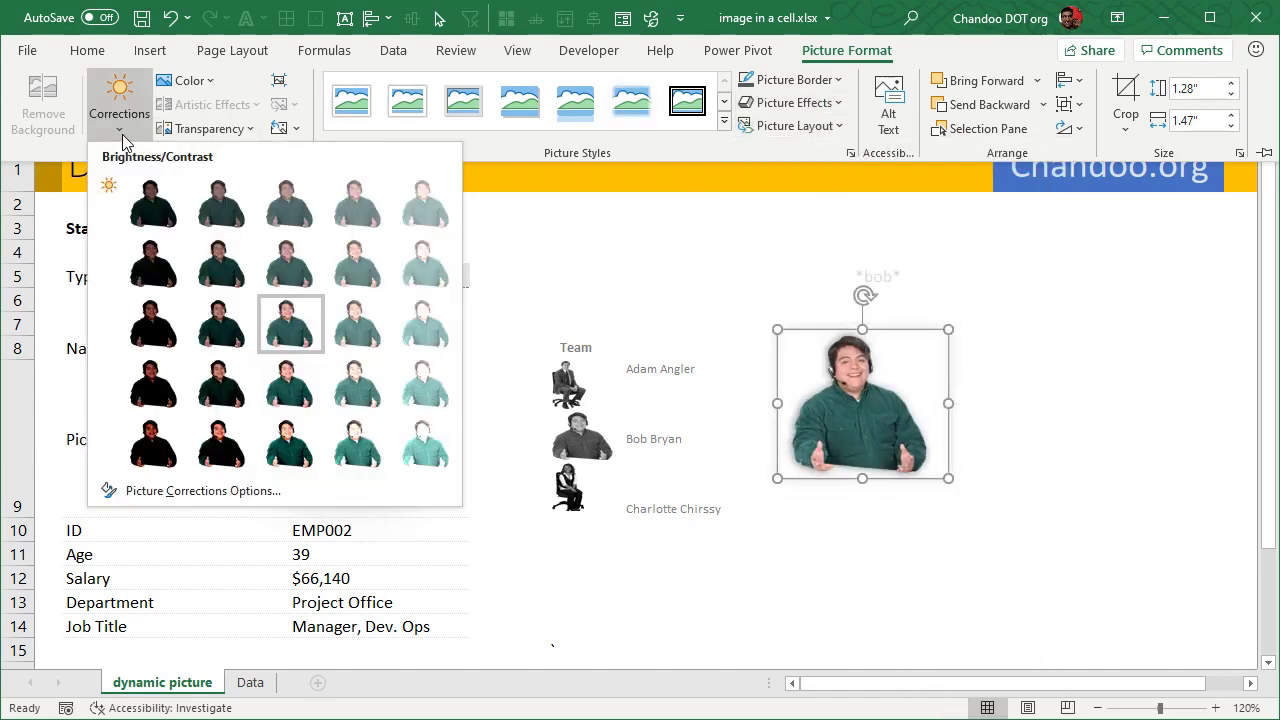
pyautogui.click(195, 84)
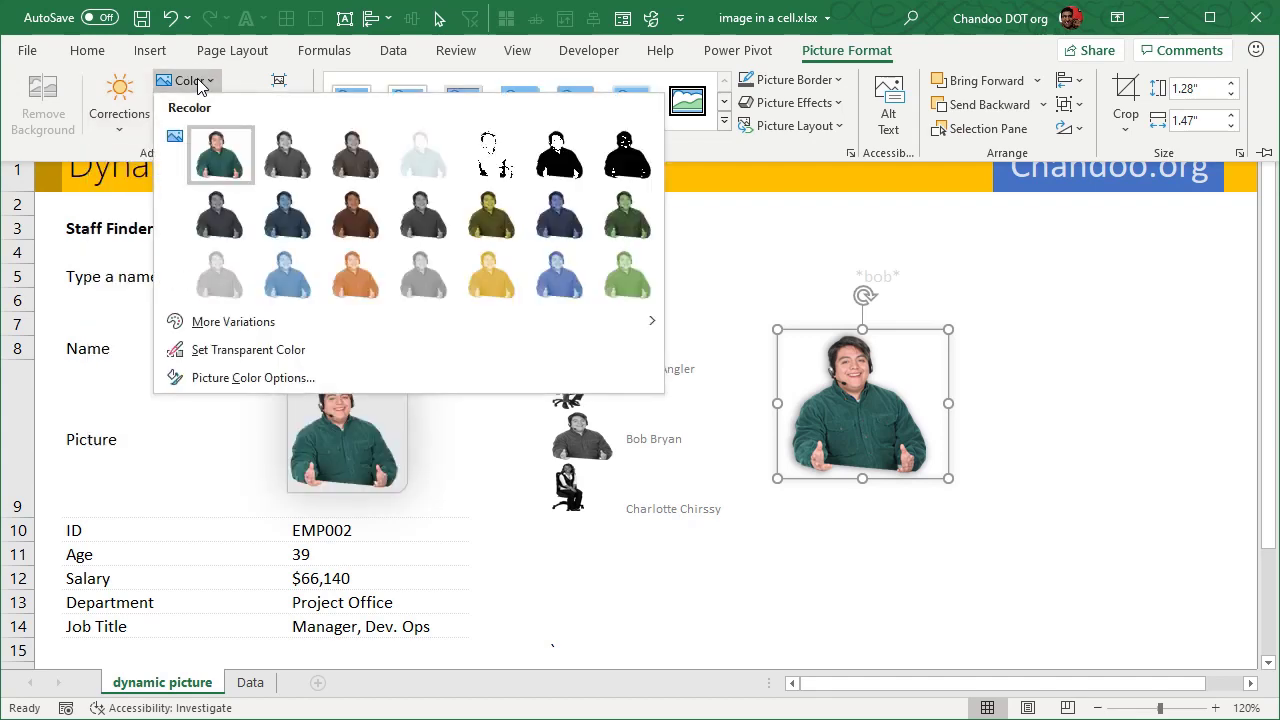
pyautogui.click(231, 287)
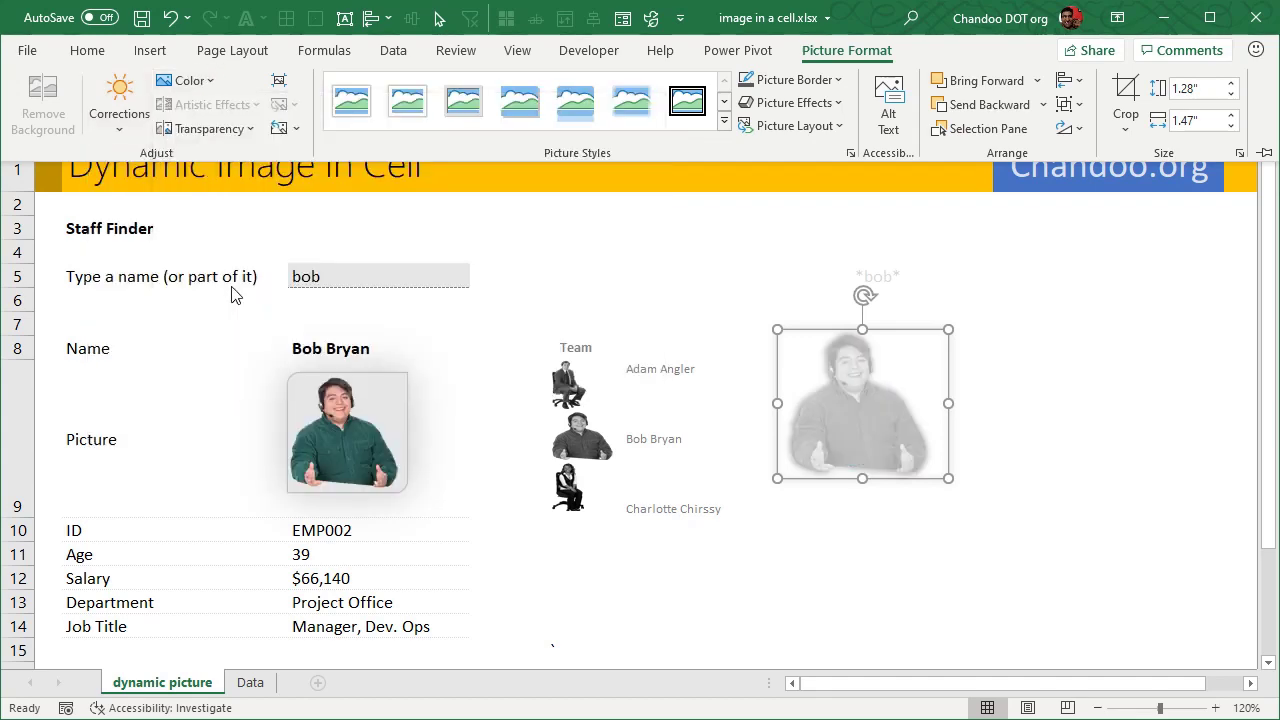
pyautogui.click(195, 81)
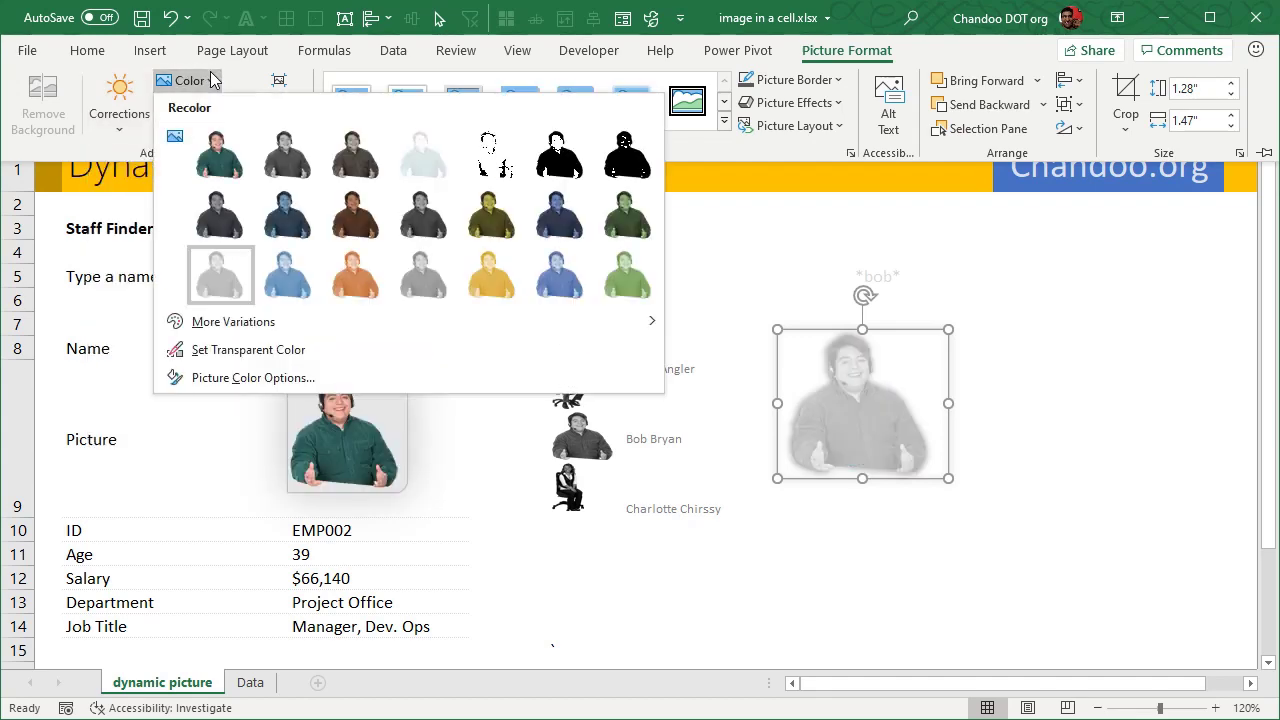
pyautogui.click(233, 153)
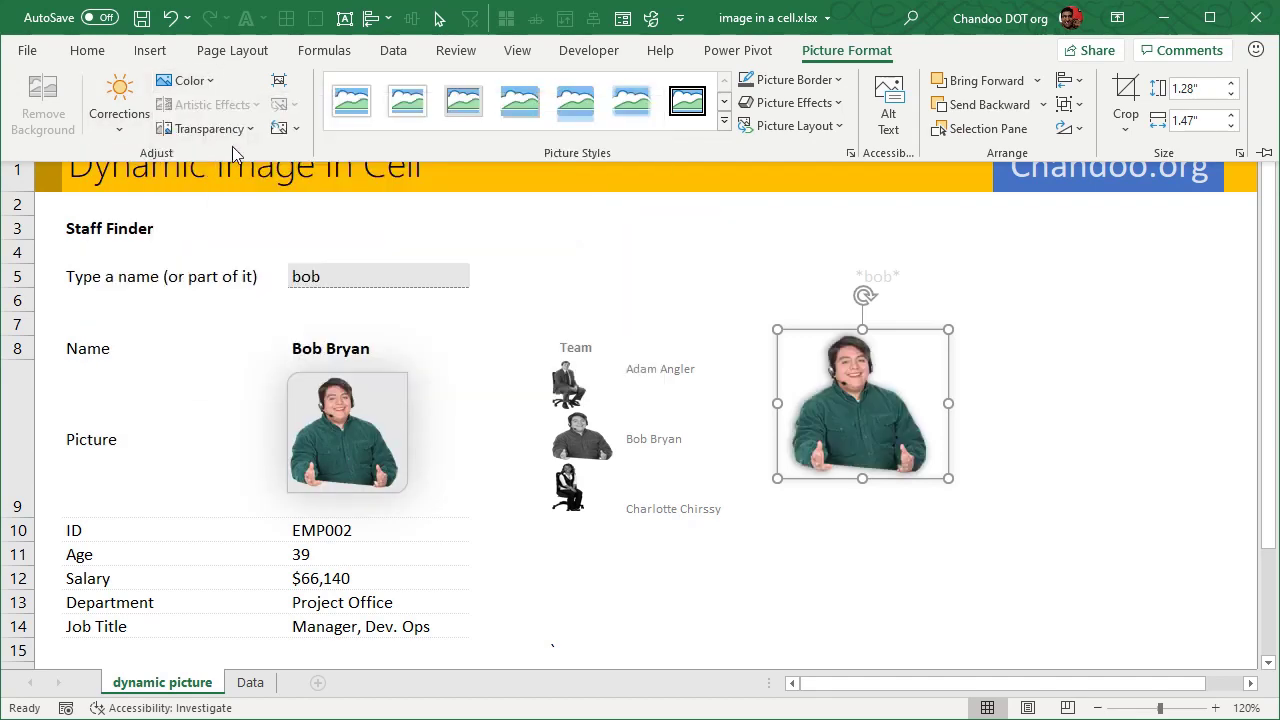
pyautogui.click(1125, 122)
pyautogui.moveTo(1164, 183)
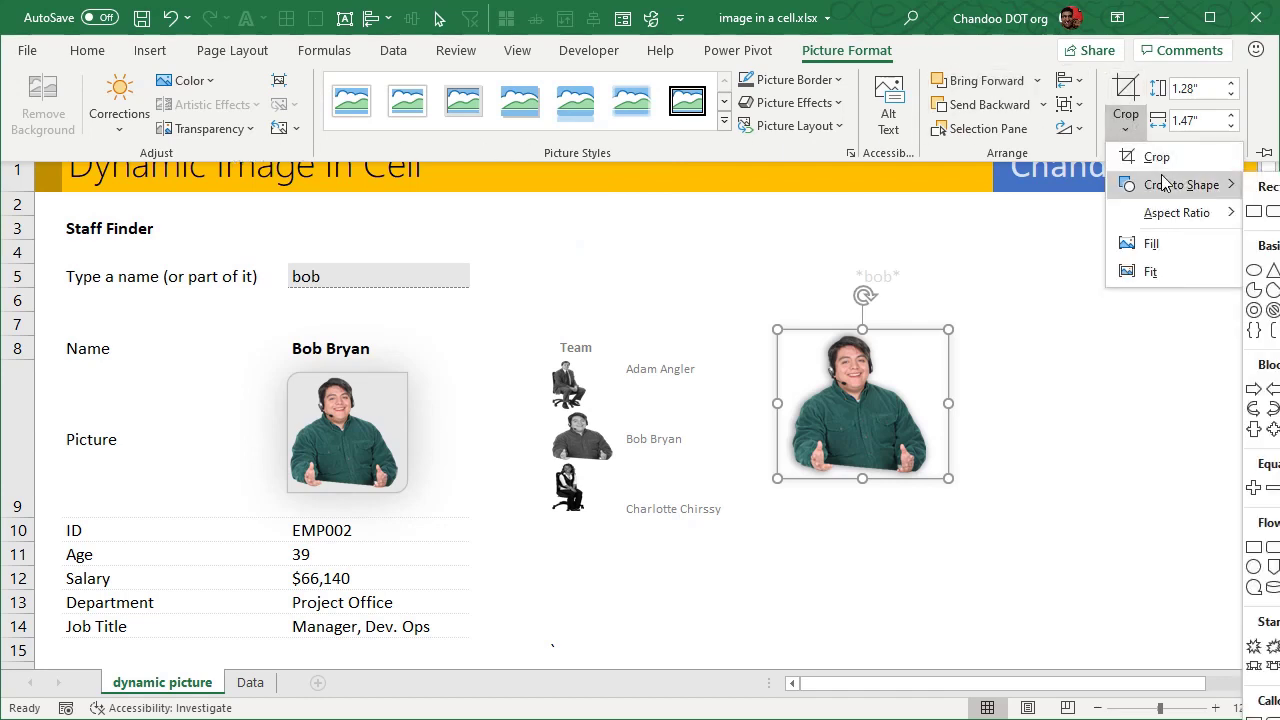
pyautogui.click(1254, 270)
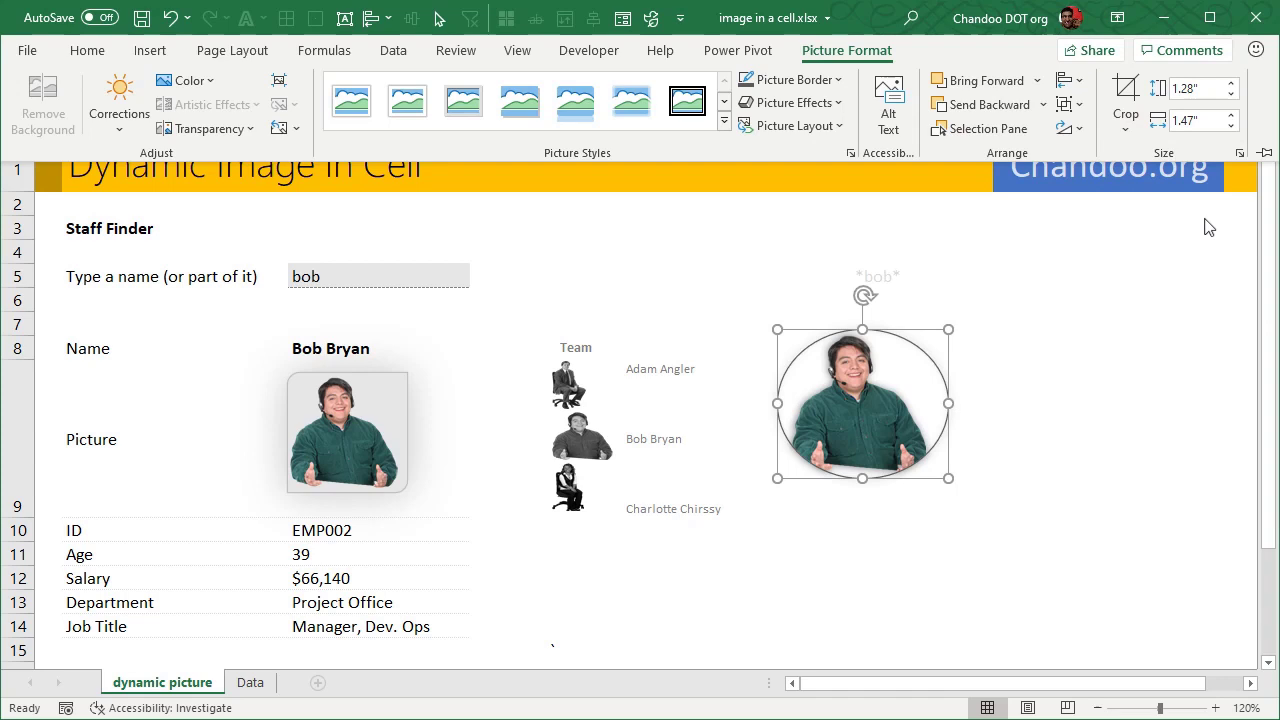
pyautogui.click(1125, 122)
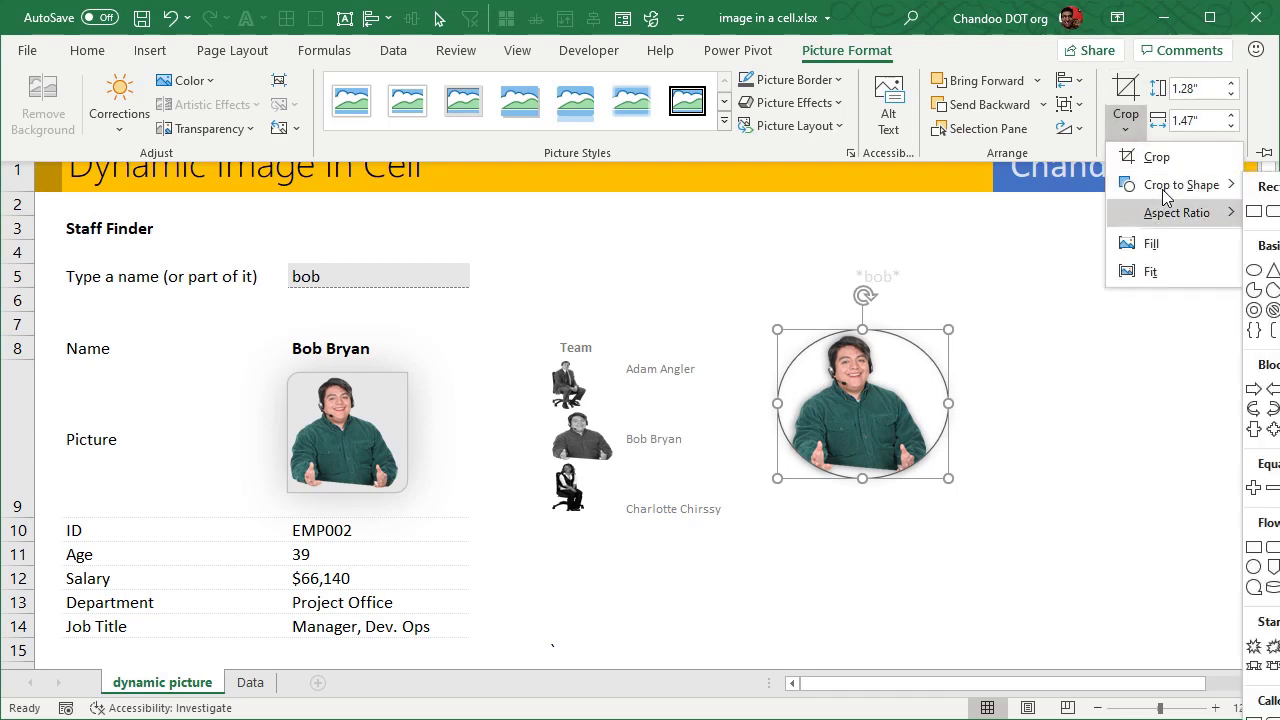
pyautogui.moveTo(1176, 212)
pyautogui.click(1262, 248)
pyautogui.click(1088, 519)
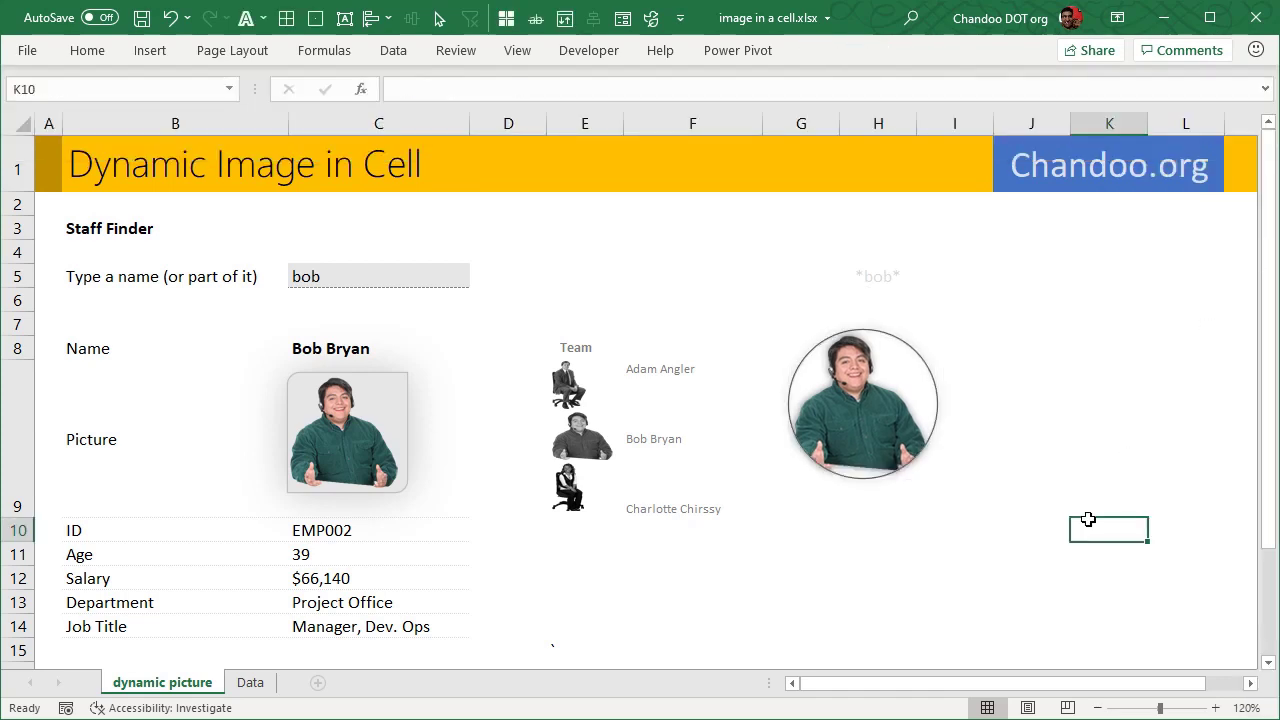
pyautogui.click(908, 452)
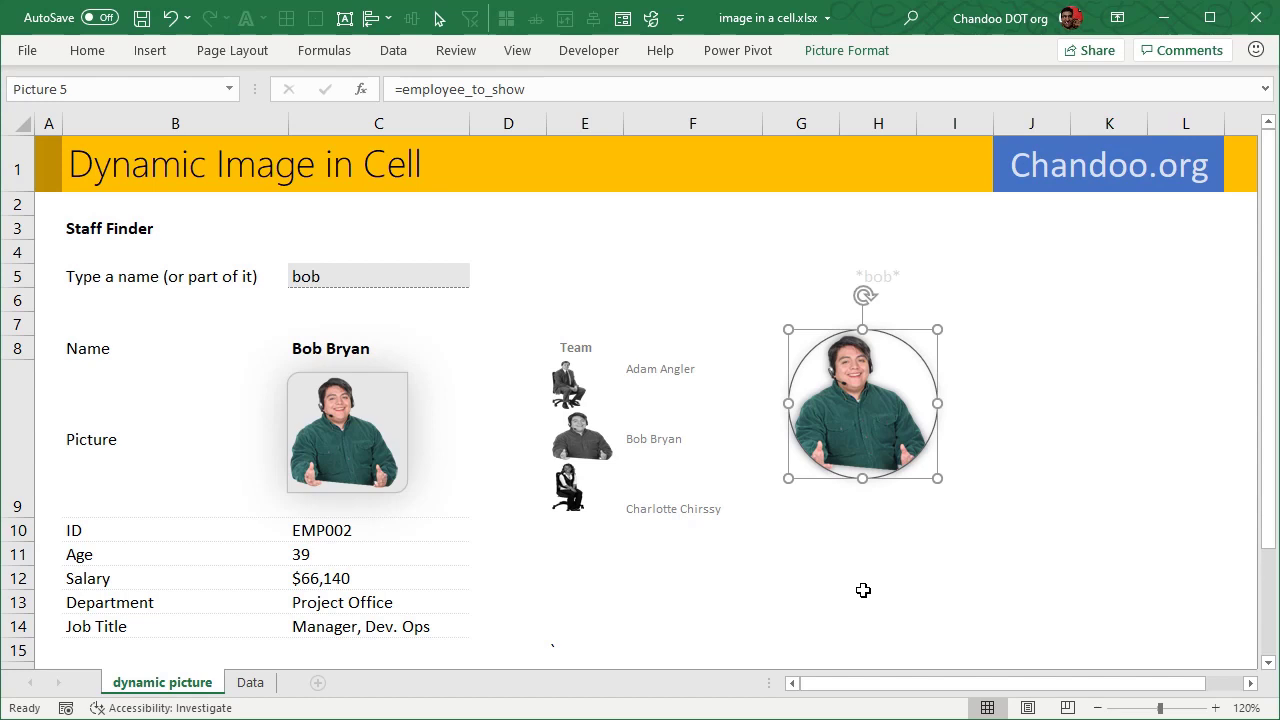
pyautogui.click(1015, 505)
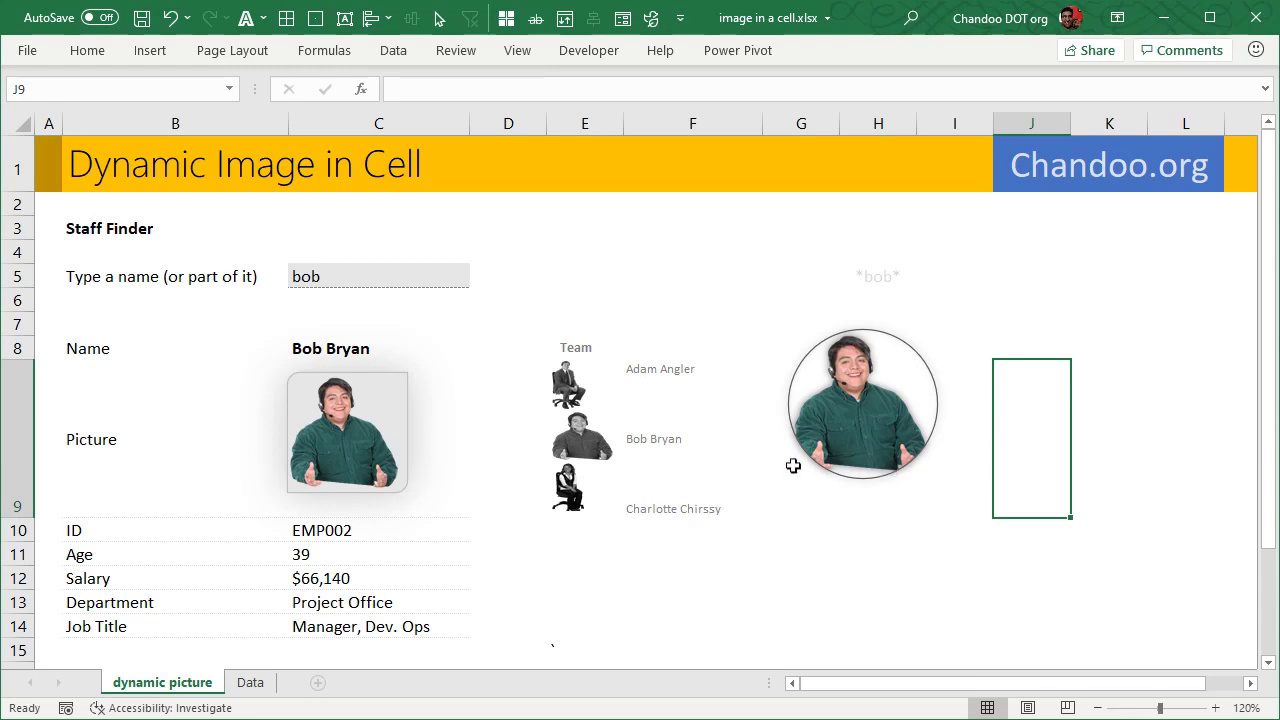
pyautogui.click(402, 440)
pyautogui.click(846, 52)
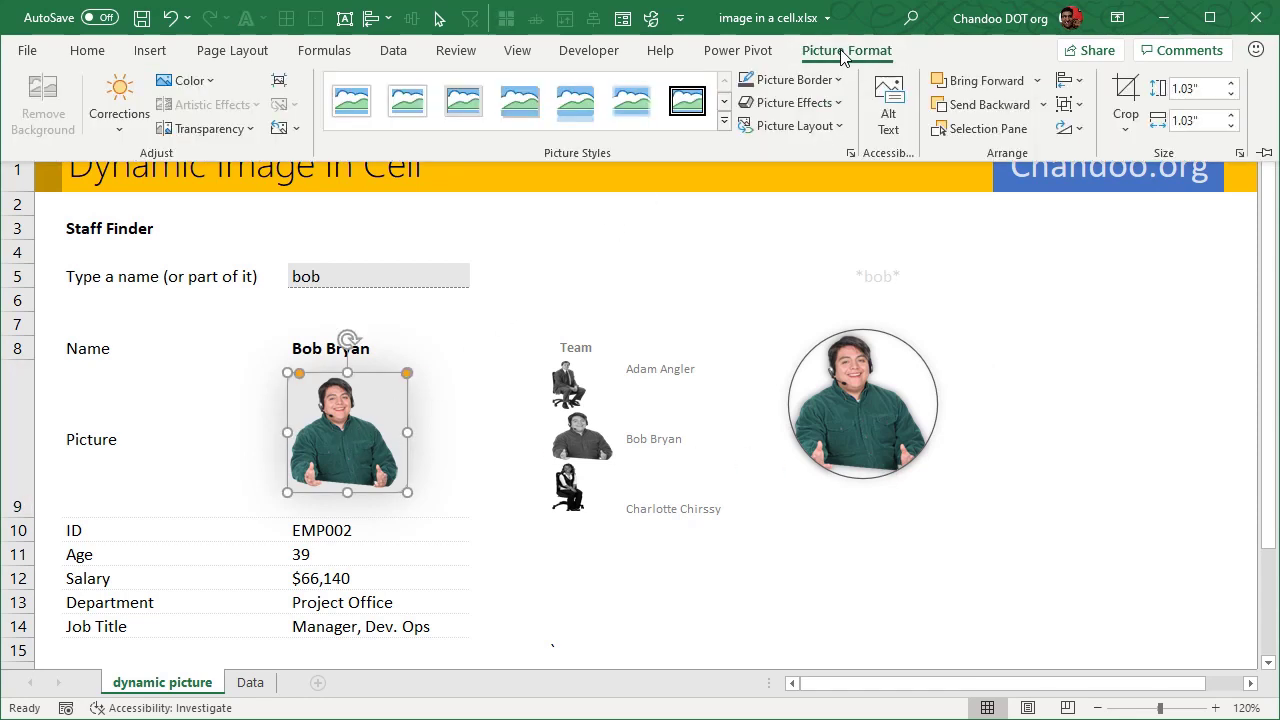
pyautogui.click(1125, 126)
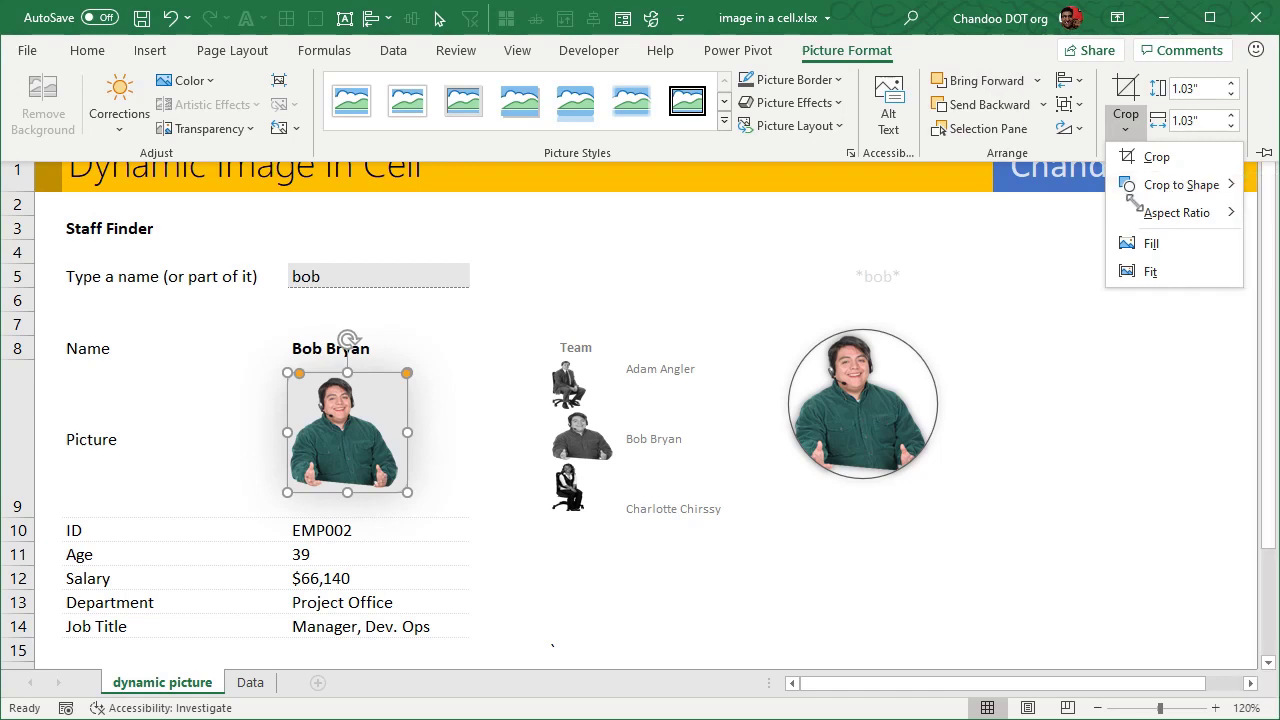
pyautogui.press('Escape')
pyautogui.hotkey('ctrl', 'F1')
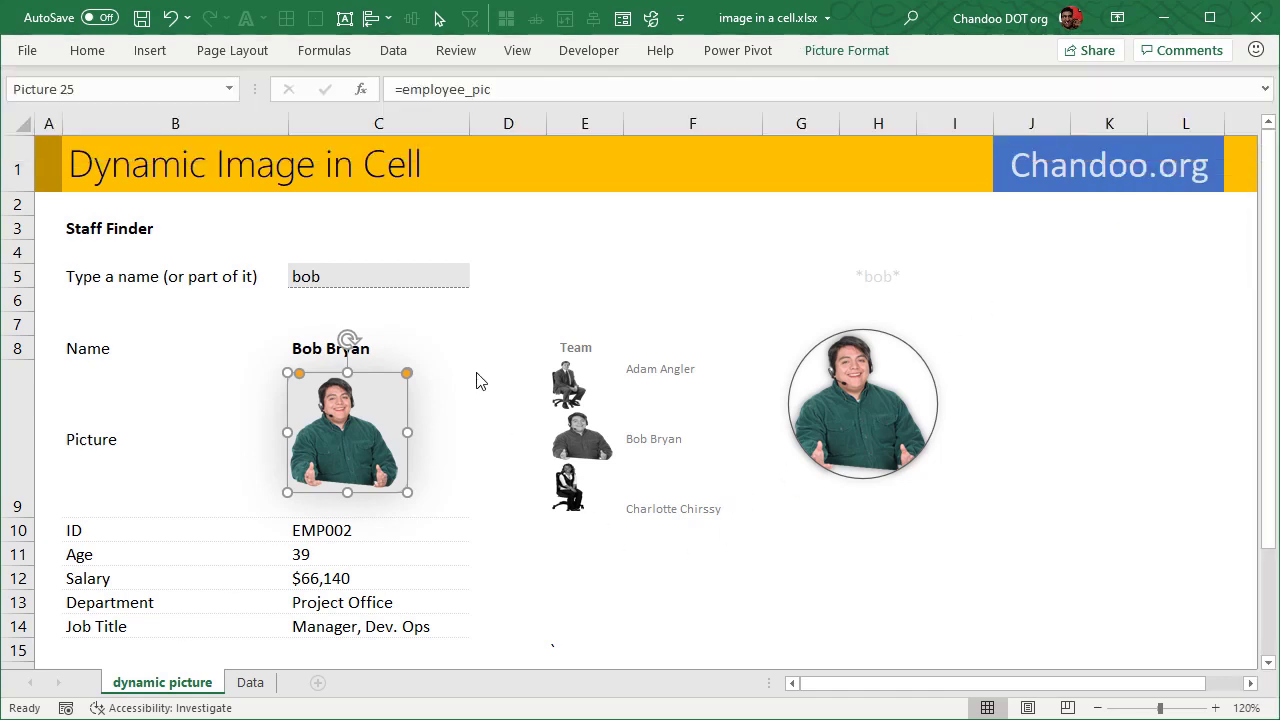
pyautogui.click(694, 649)
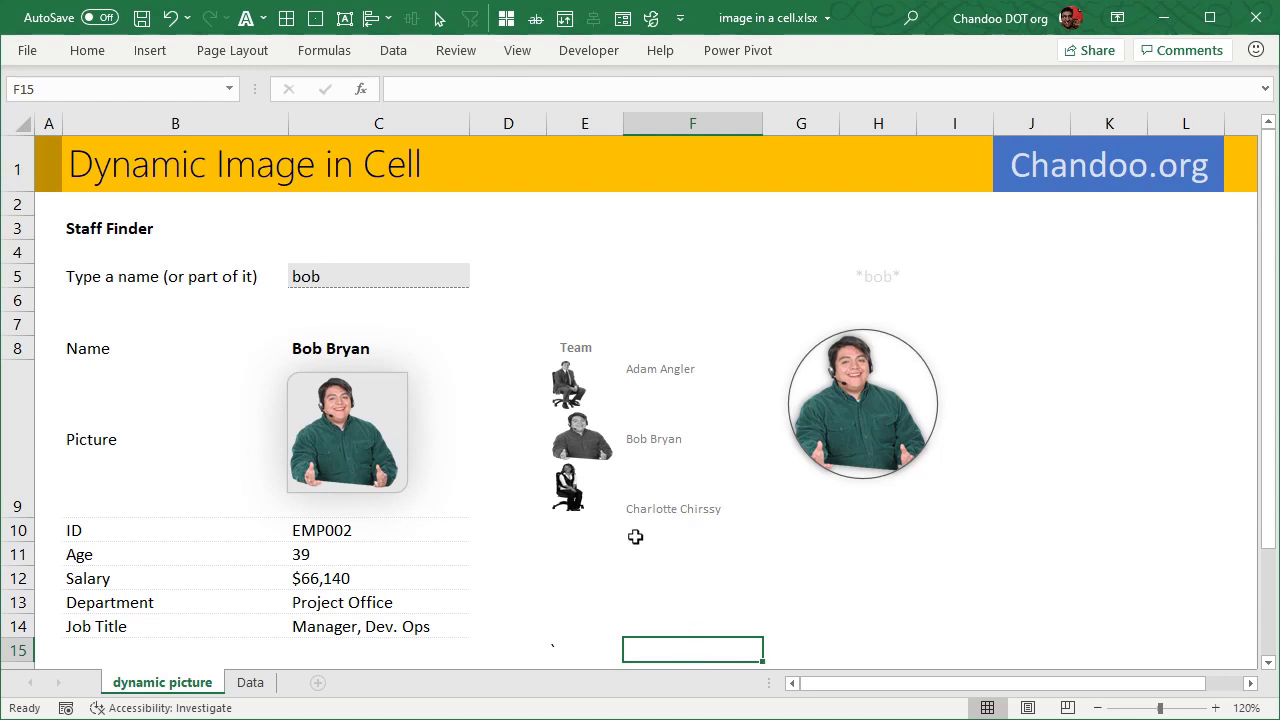
pyautogui.click(561, 395)
pyautogui.moveTo(644, 618); pyautogui.dragTo(642, 610)
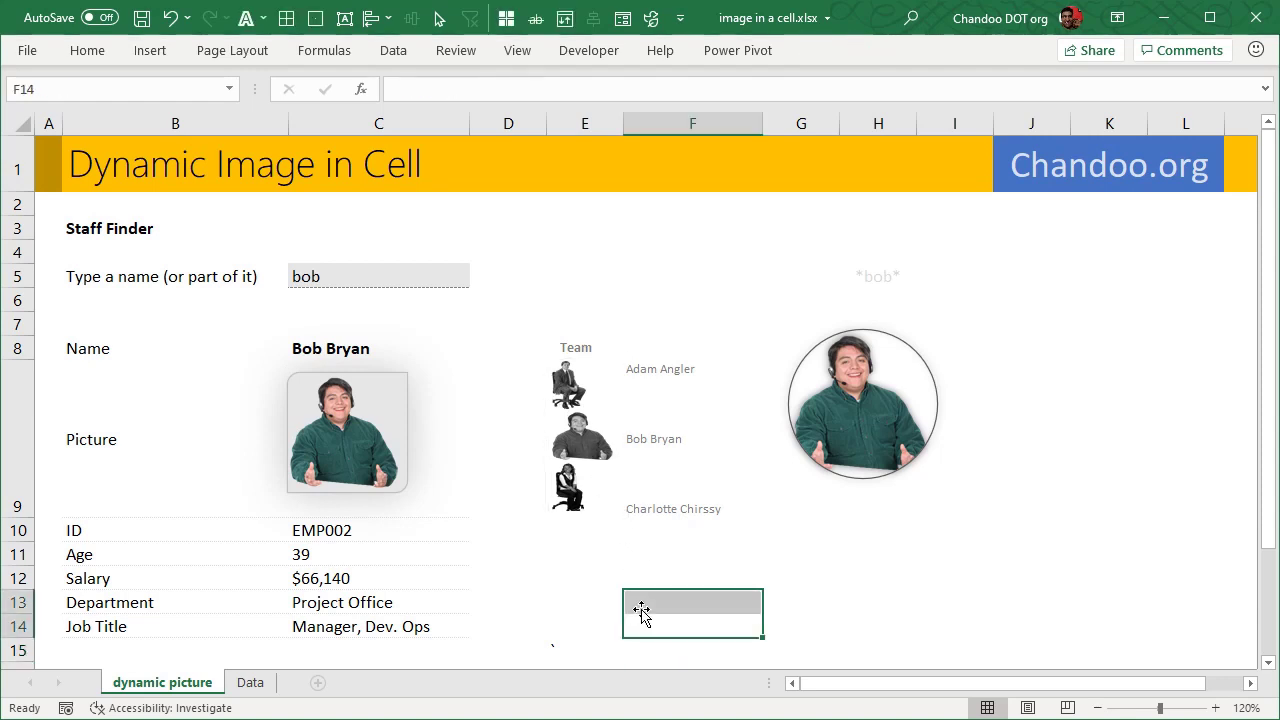
pyautogui.click(380, 285)
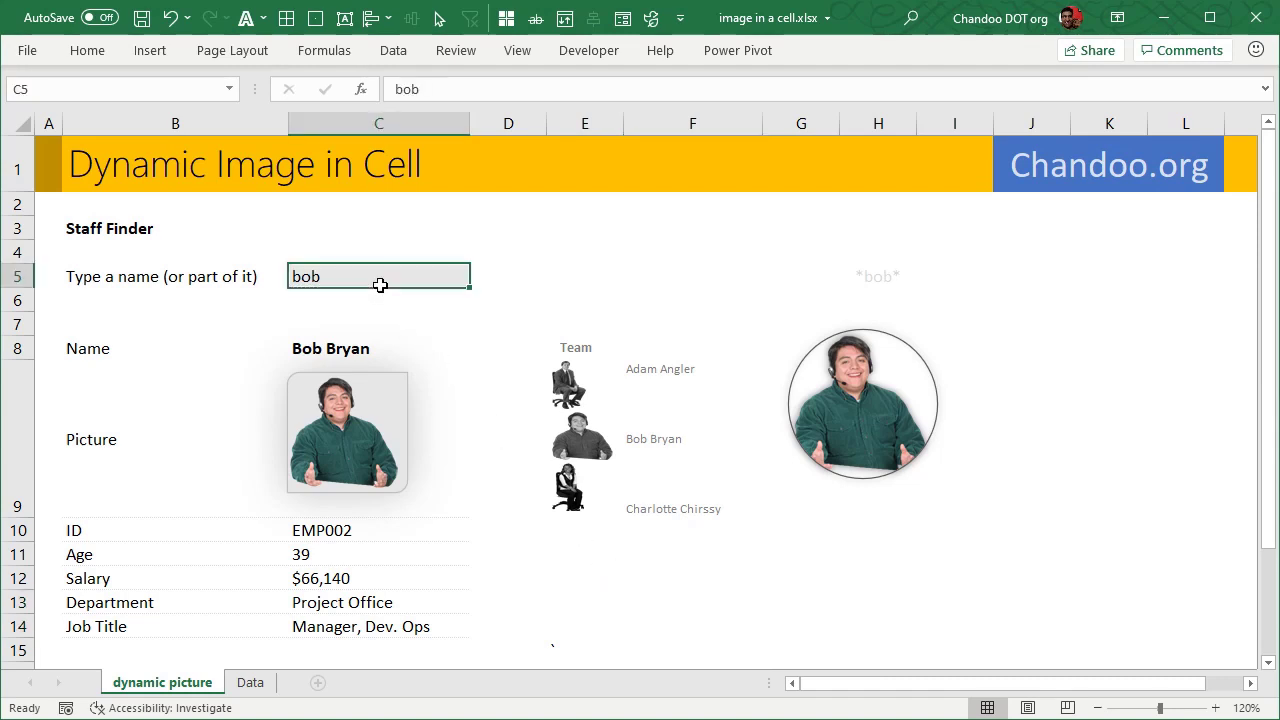
pyautogui.write('jac')
pyautogui.hotkey('ctrl', 'Return')
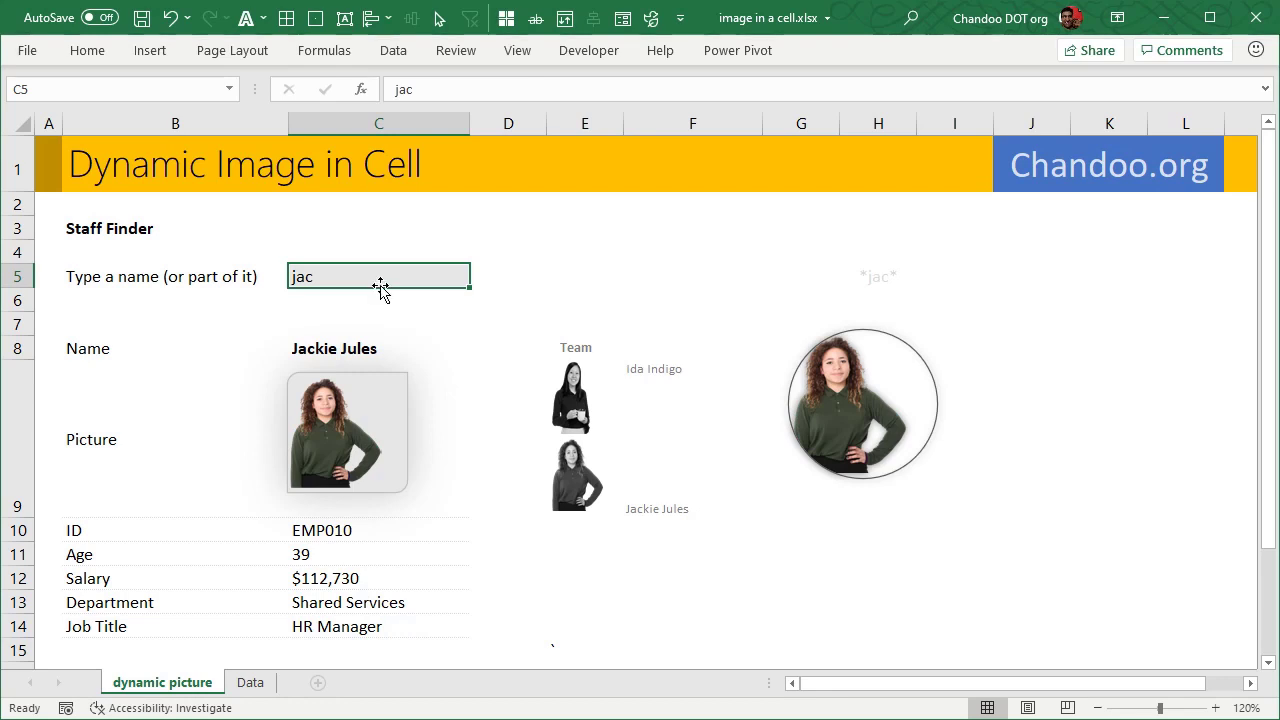
# Check the Department formula in C13, then search b to show Bob Bryan.
pyautogui.click(360, 601)
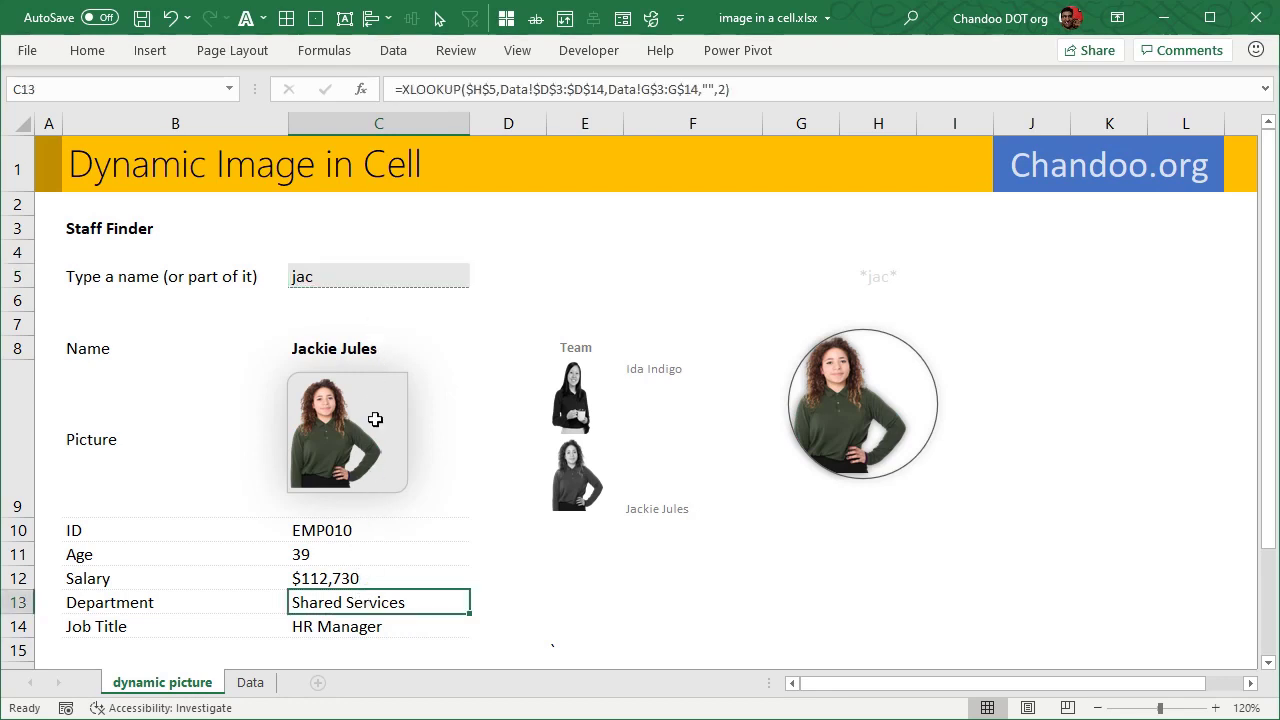
pyautogui.click(383, 277)
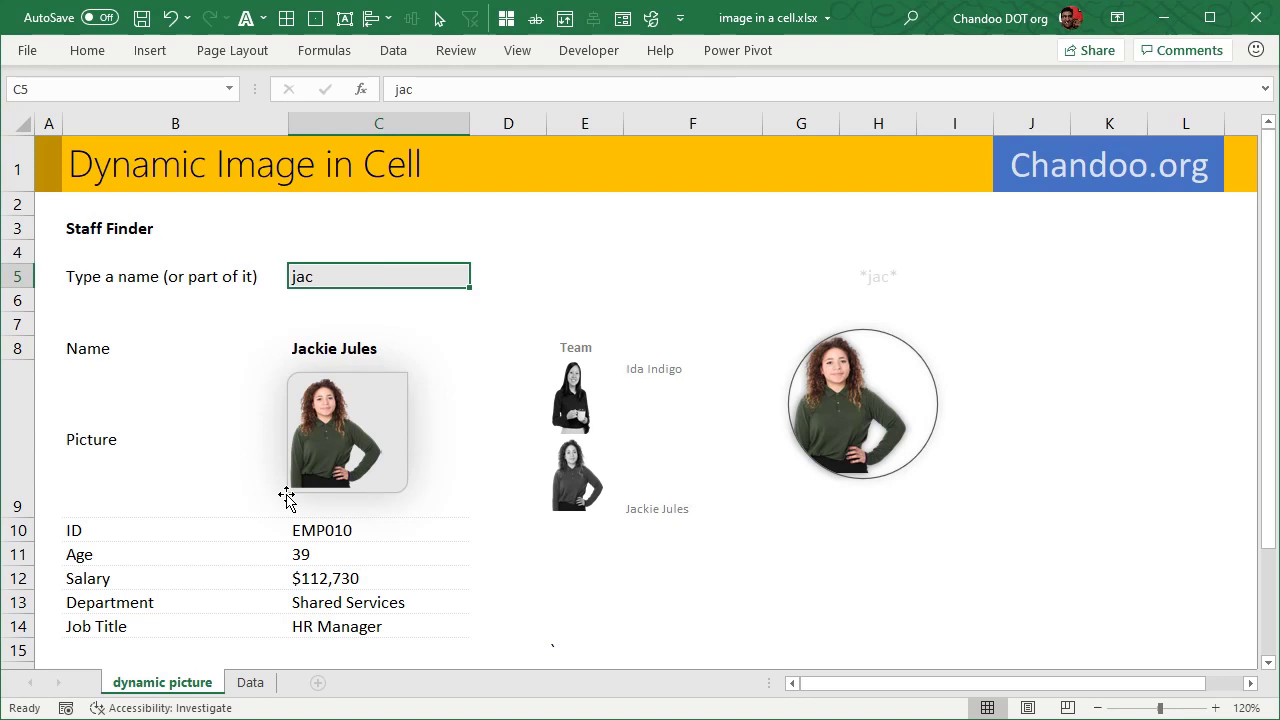
pyautogui.write('bo')
pyautogui.press('BackSpace')
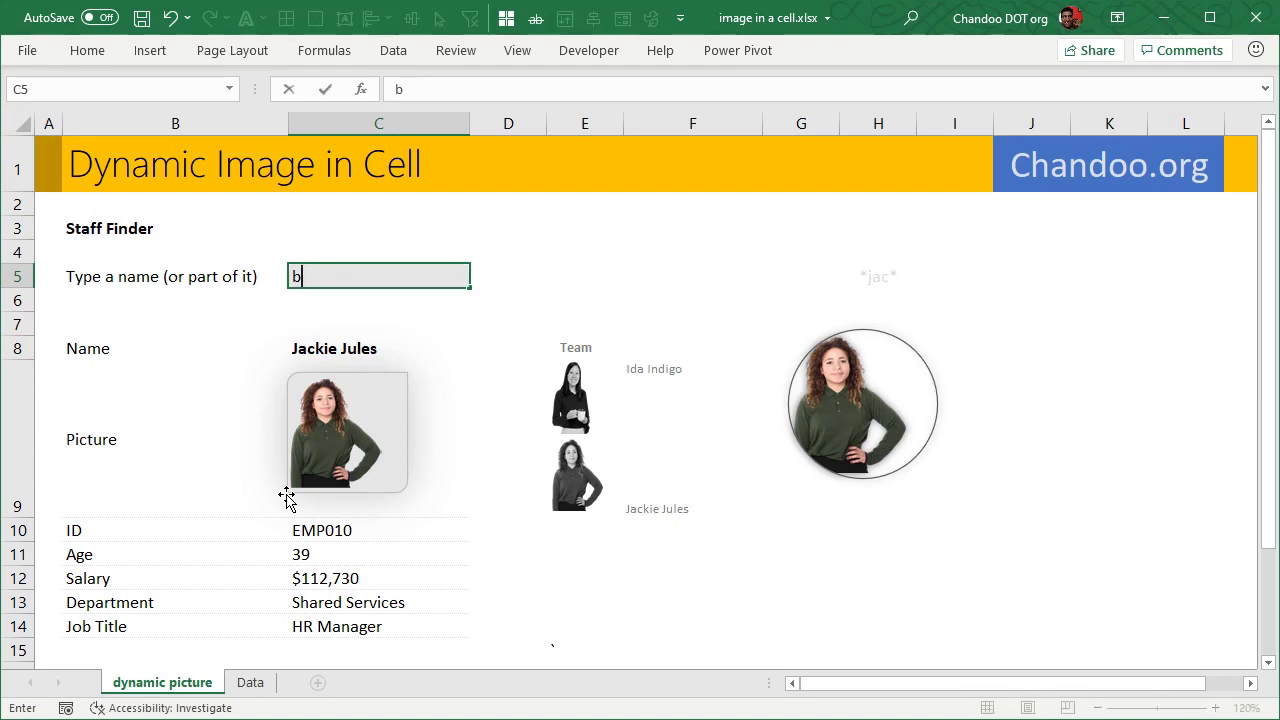
pyautogui.hotkey('ctrl', 'Return')
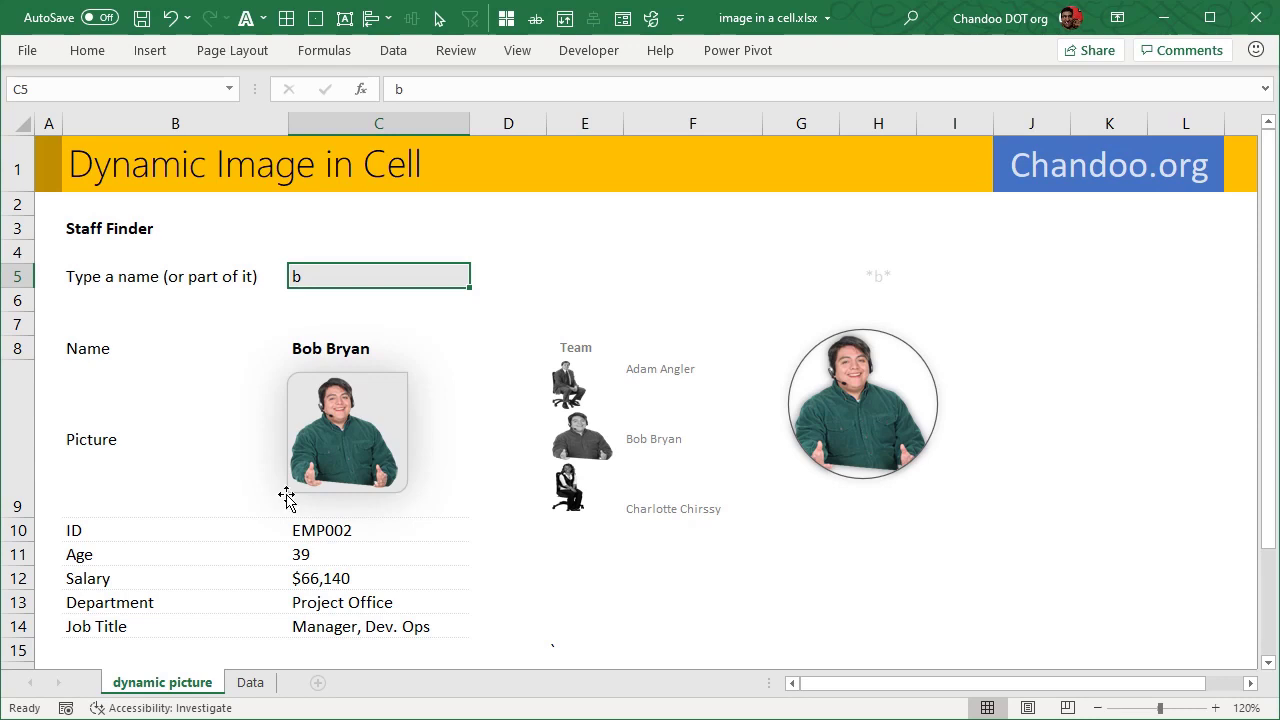
pyautogui.click(578, 382)
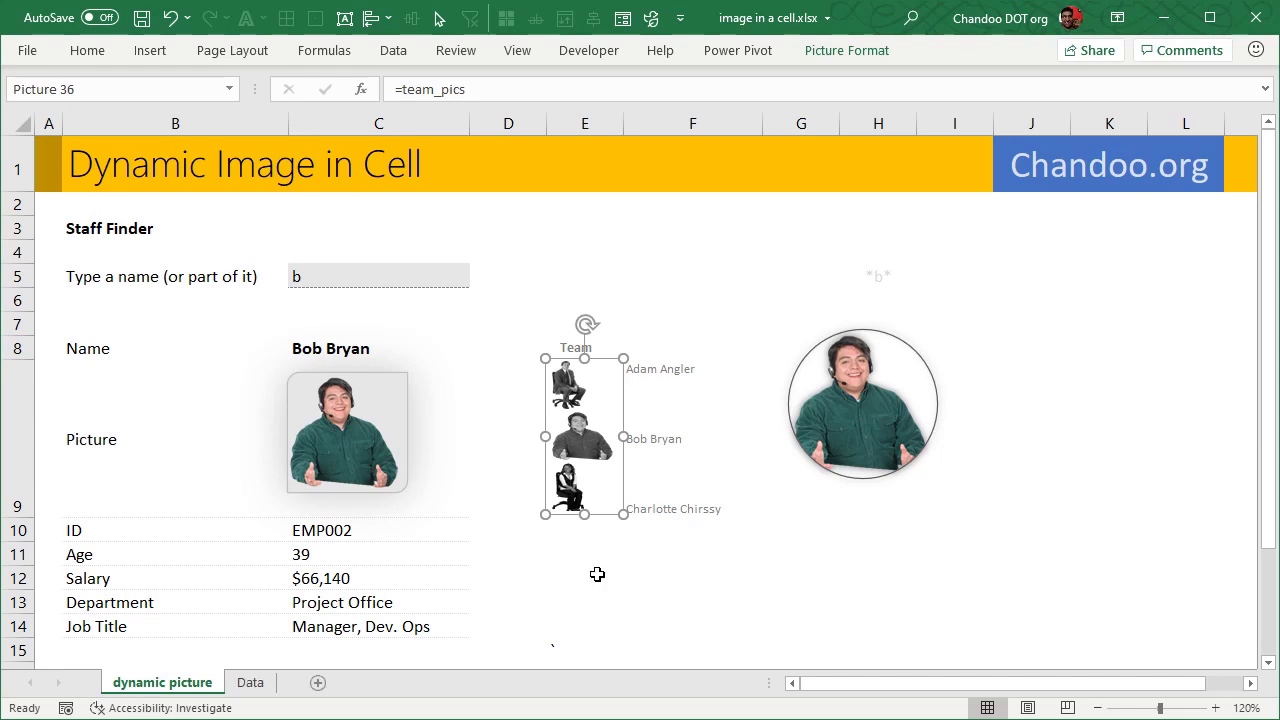
pyautogui.click(250, 682)
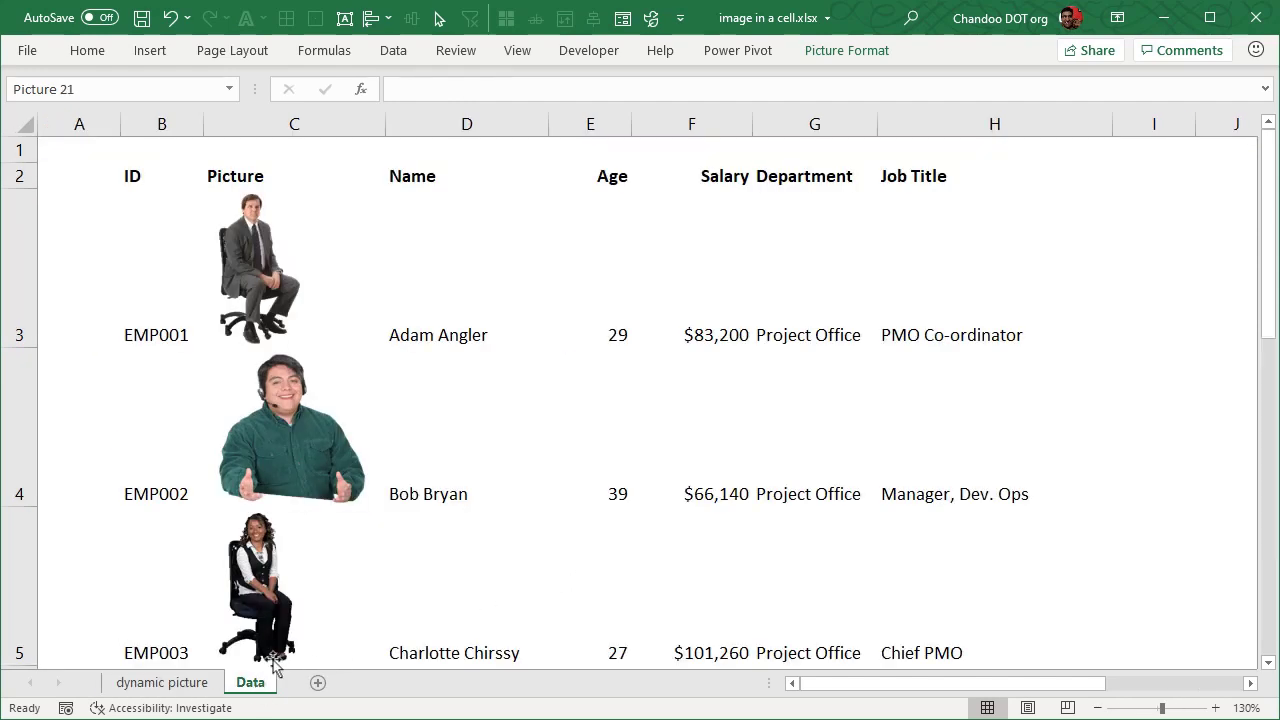
pyautogui.scroll(-5, 474, 351)
pyautogui.scroll(5, 474, 351)
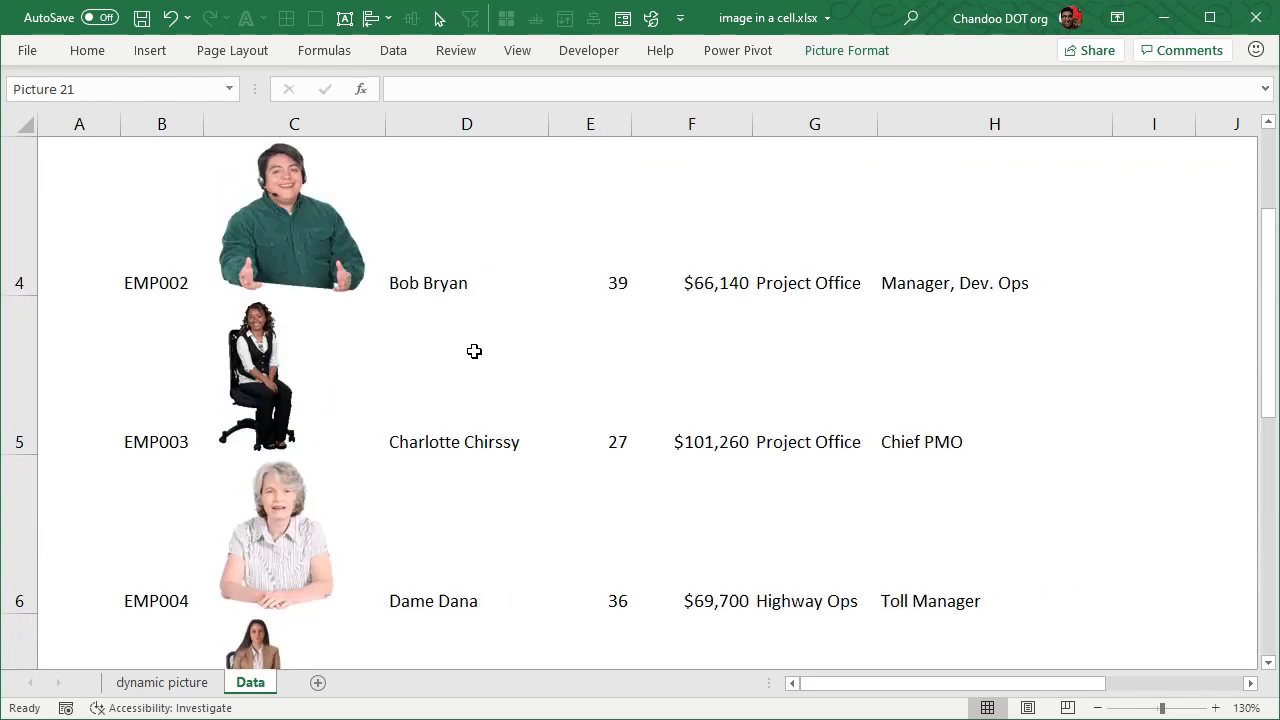
pyautogui.scroll(-1, 474, 351)
pyautogui.scroll(1, 762, 283)
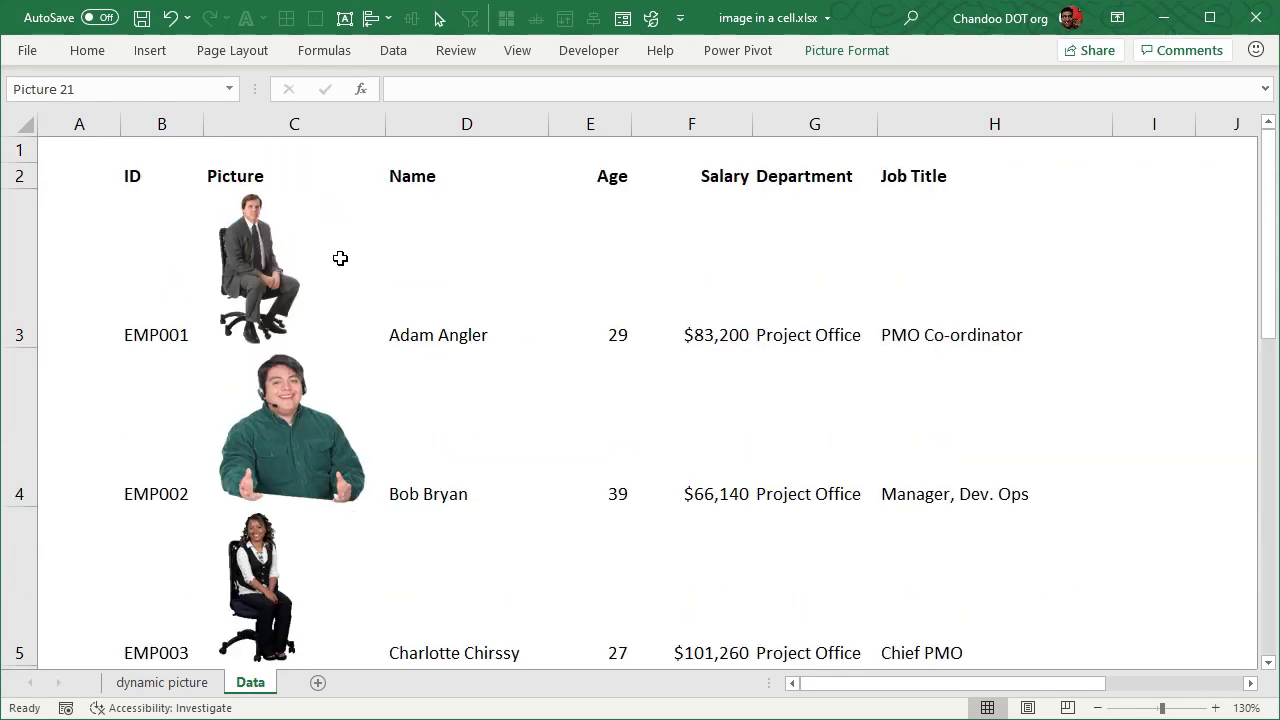
pyautogui.click(800, 285)
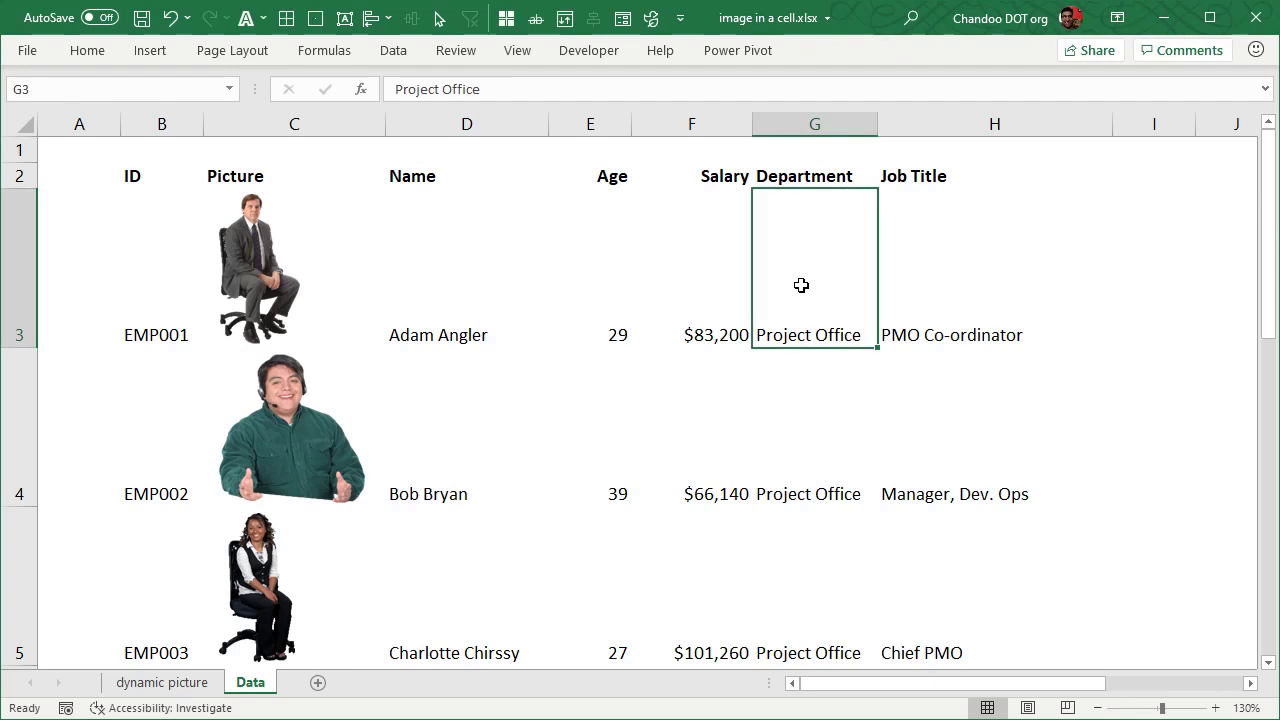
pyautogui.click(826, 632)
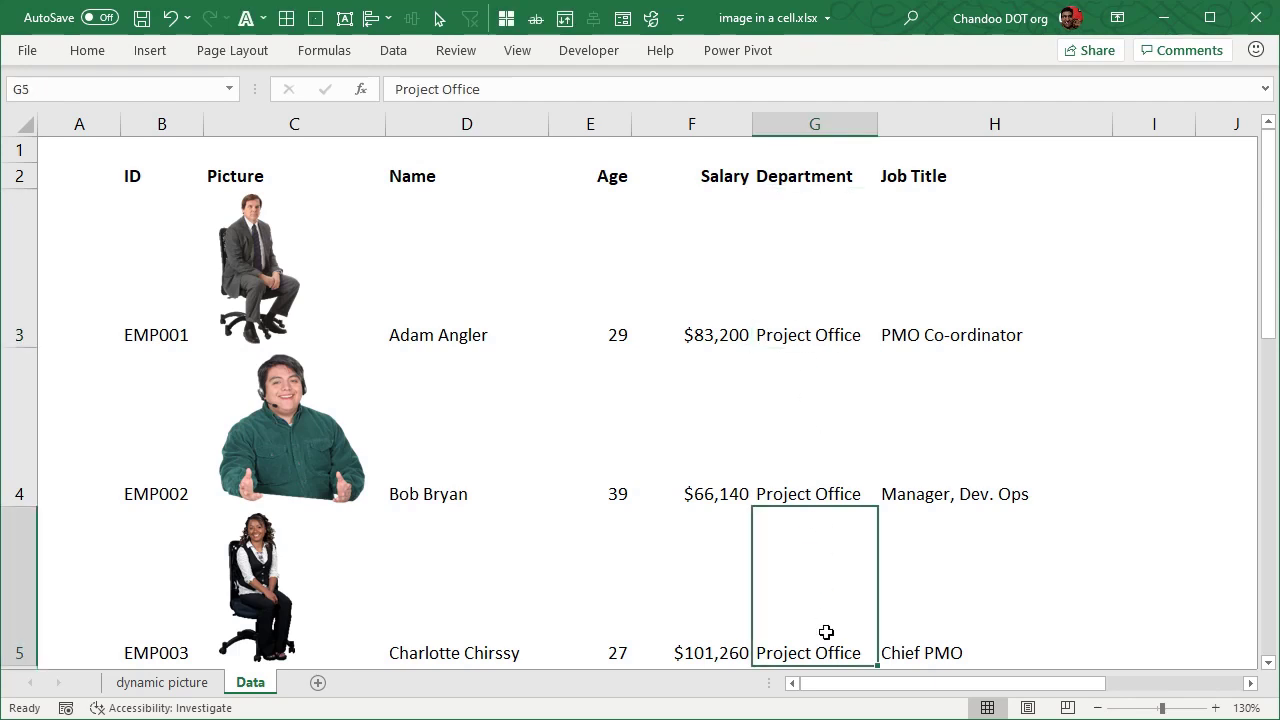
pyautogui.click(357, 220)
pyautogui.moveTo(357, 257); pyautogui.dragTo(366, 613)
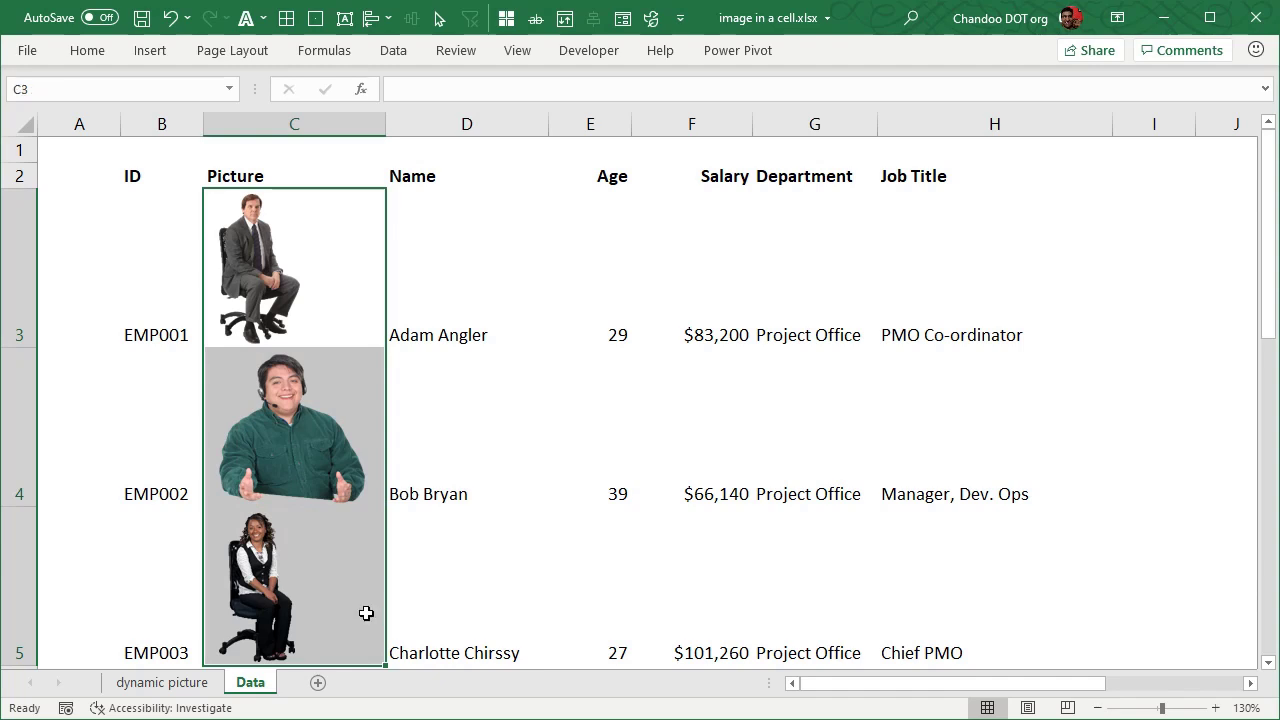
pyautogui.click(160, 682)
pyautogui.click(250, 682)
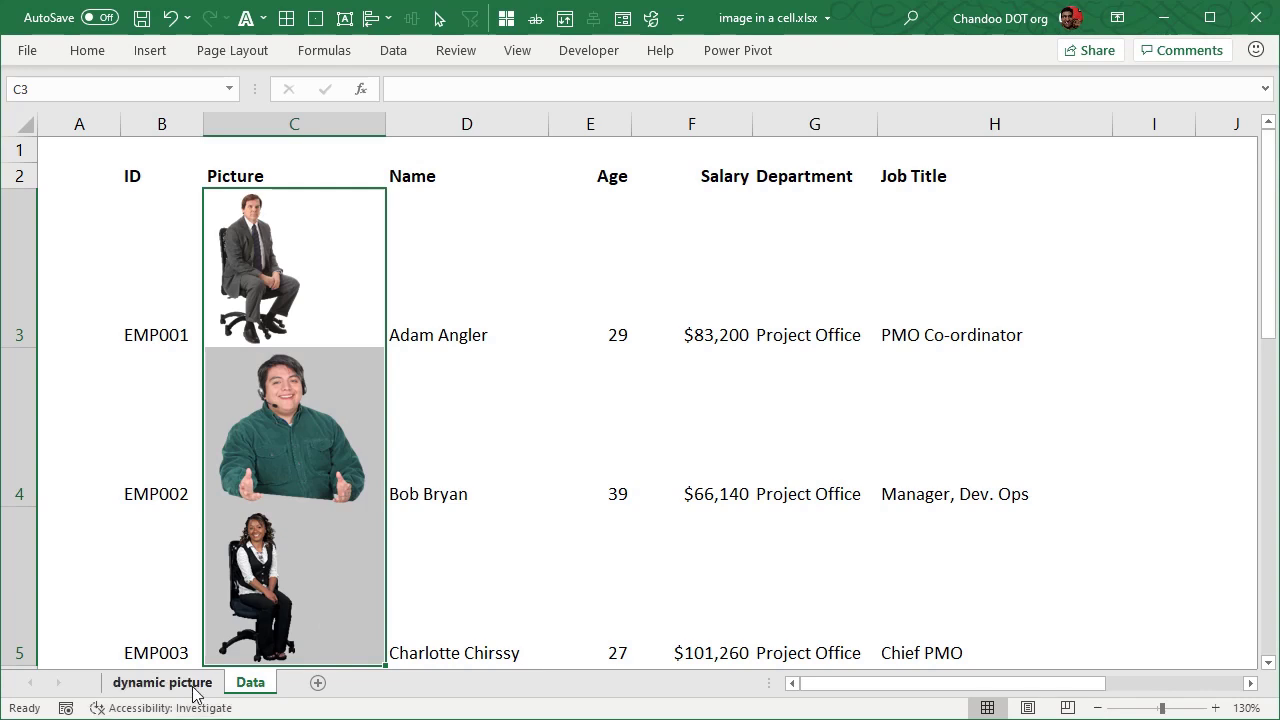
pyautogui.scroll(-3, 545, 472)
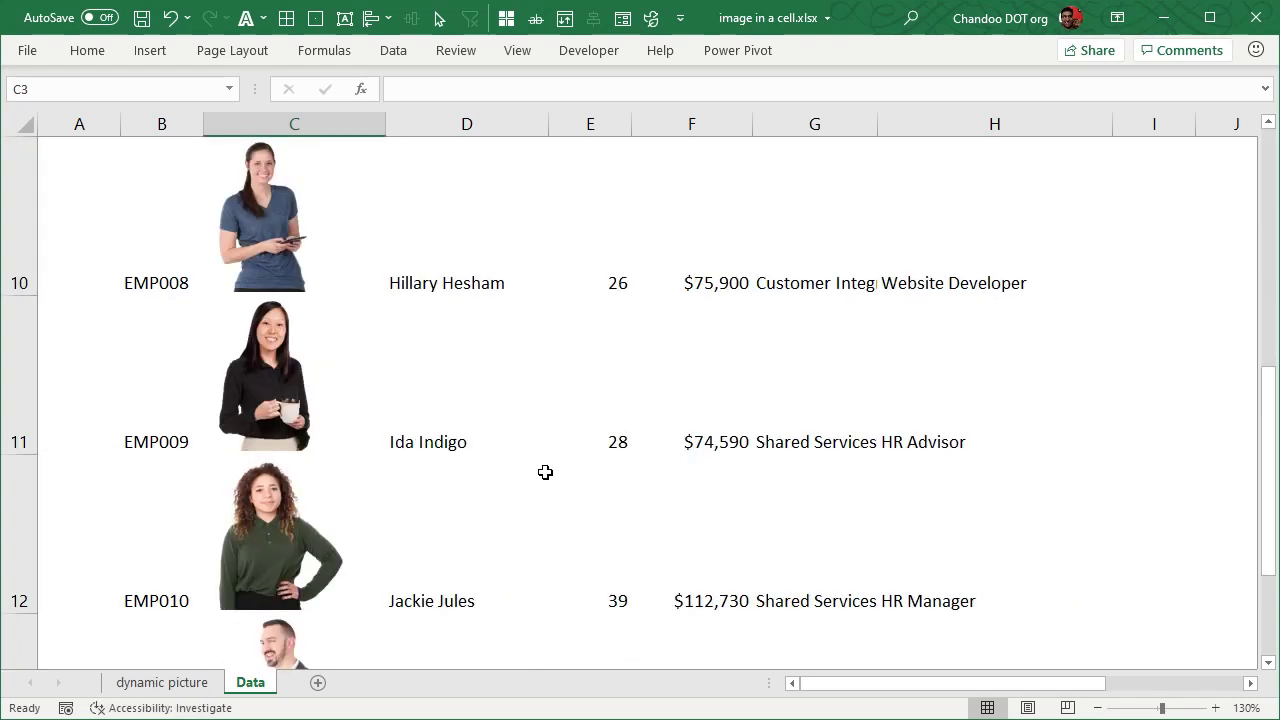
pyautogui.moveTo(348, 380); pyautogui.dragTo(336, 575)
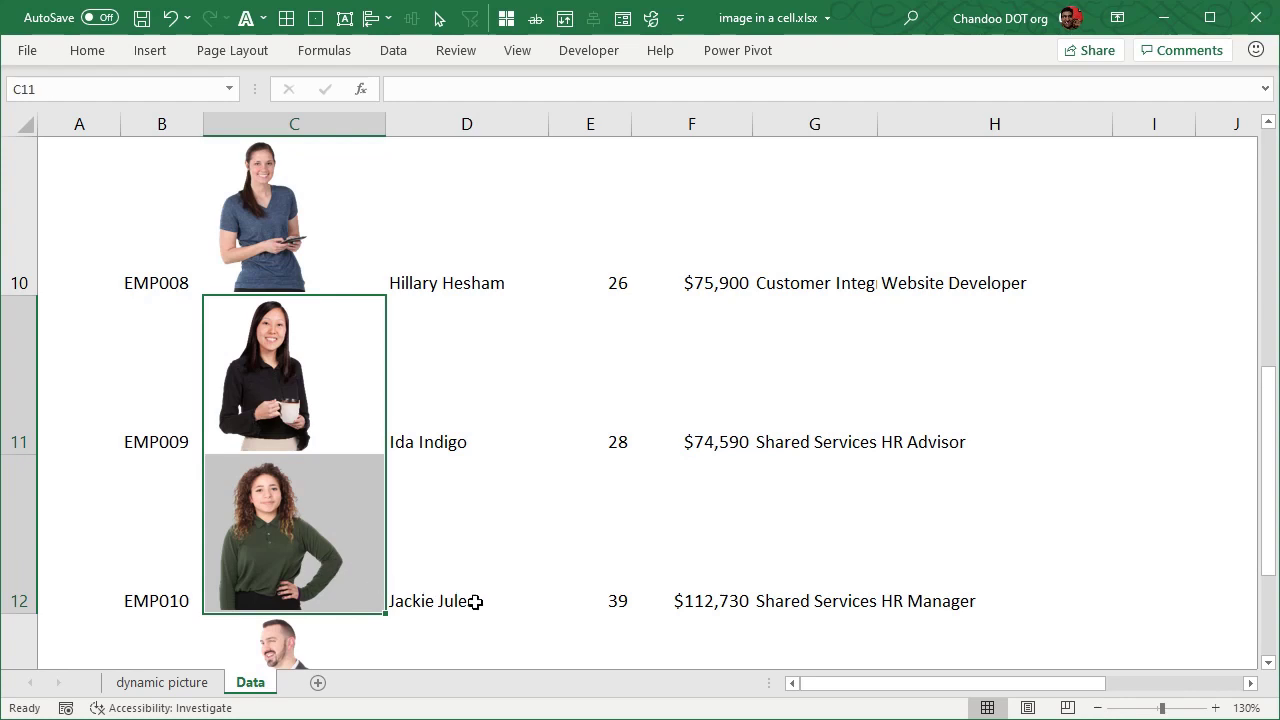
pyautogui.click(178, 684)
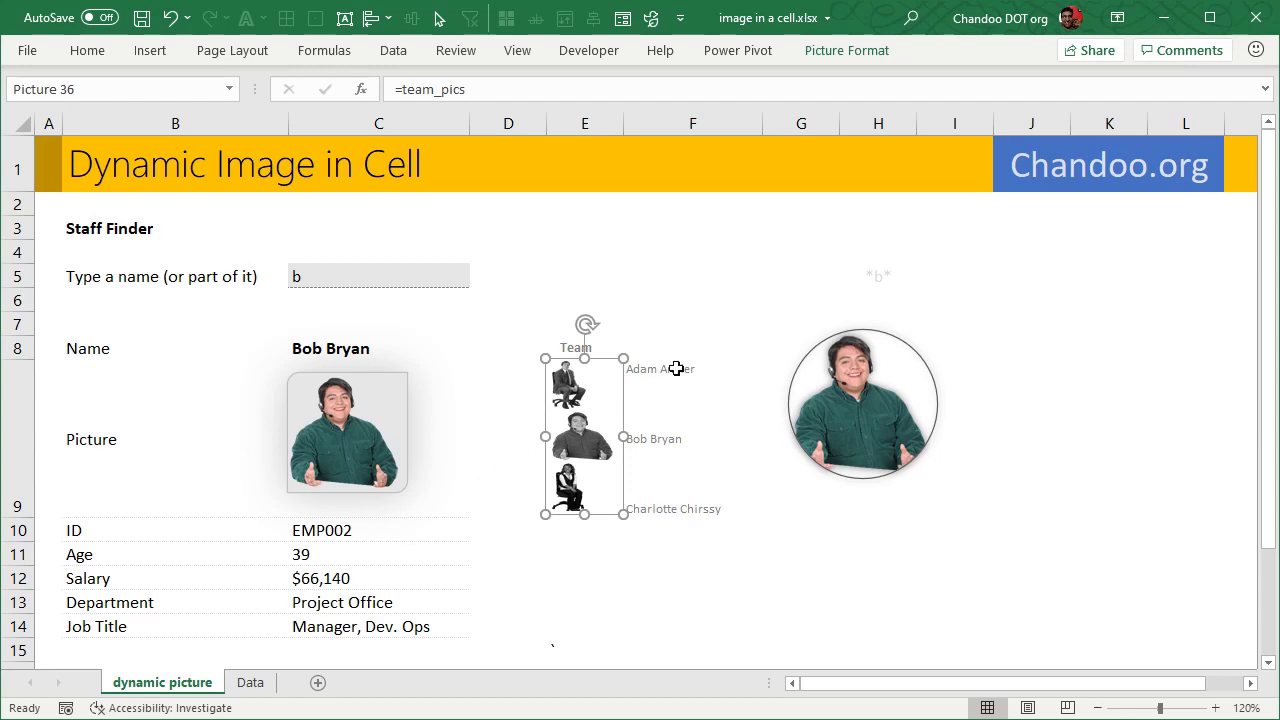
# Confirm the team photo strip keeps its Grayscale recolour under Picture Format > Color.
pyautogui.click(668, 505)
pyautogui.click(598, 503)
pyautogui.click(835, 54)
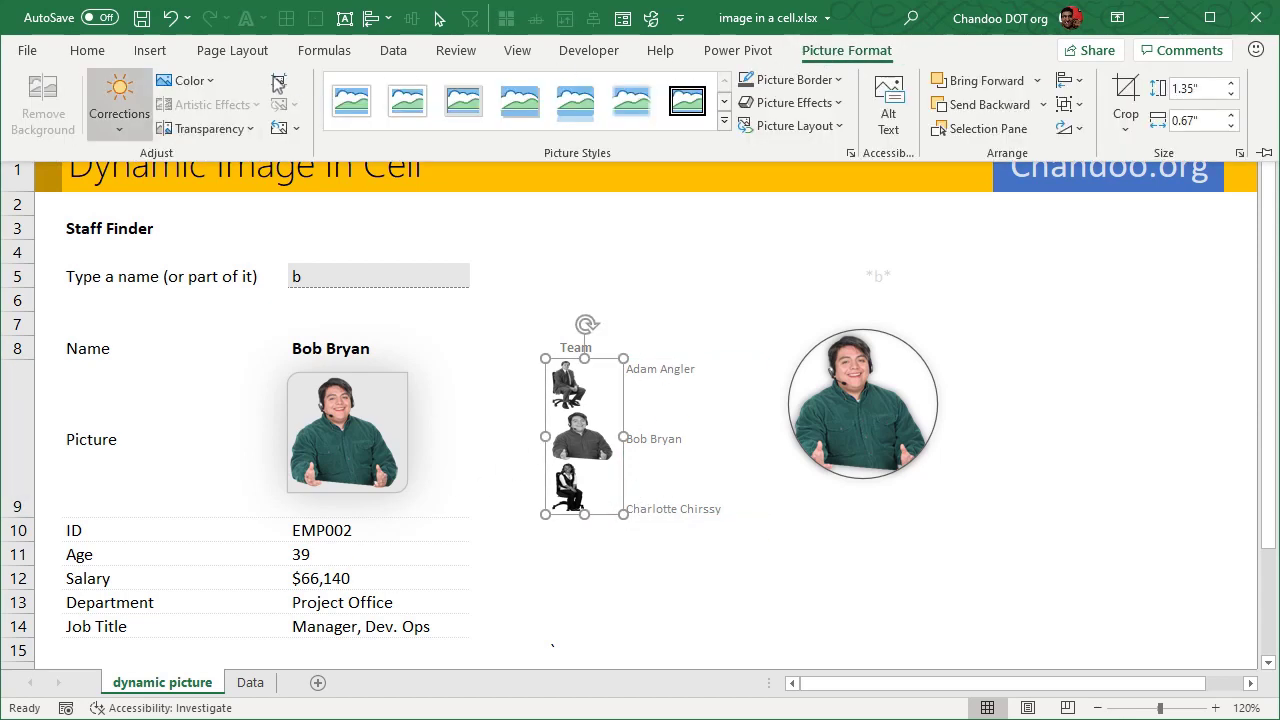
pyautogui.click(205, 81)
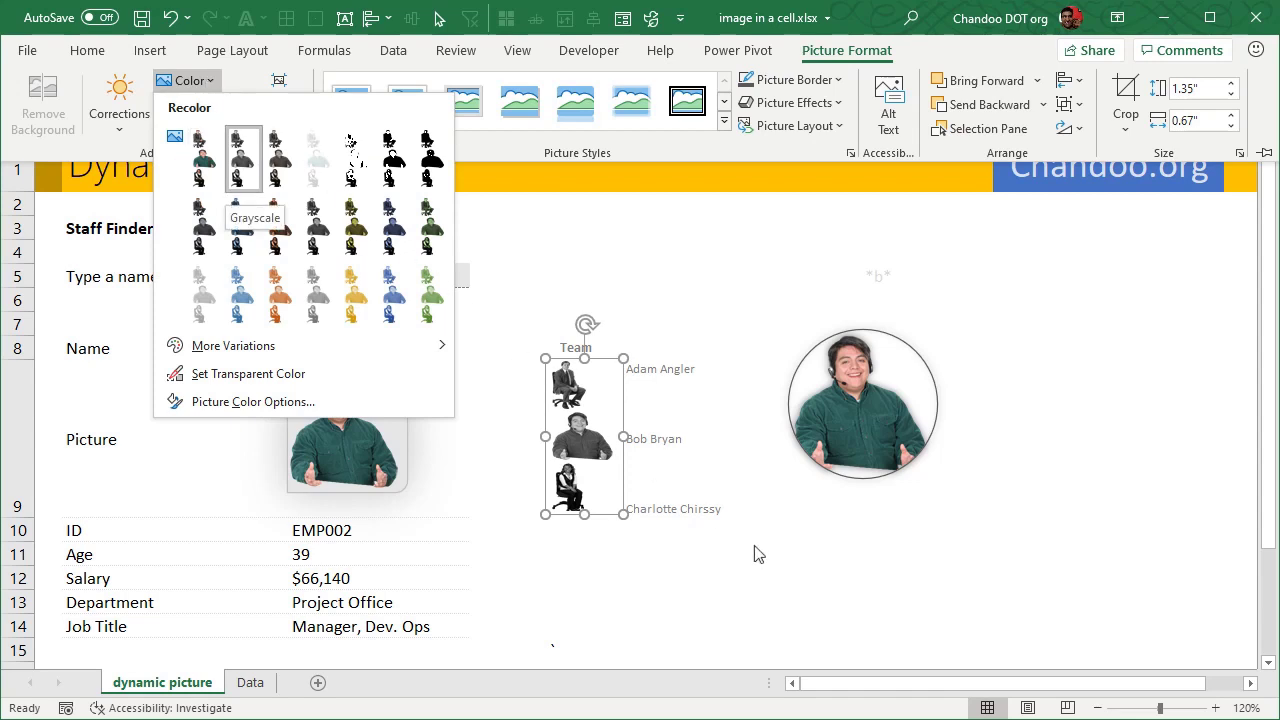
pyautogui.press('Escape')
pyautogui.press('Escape')
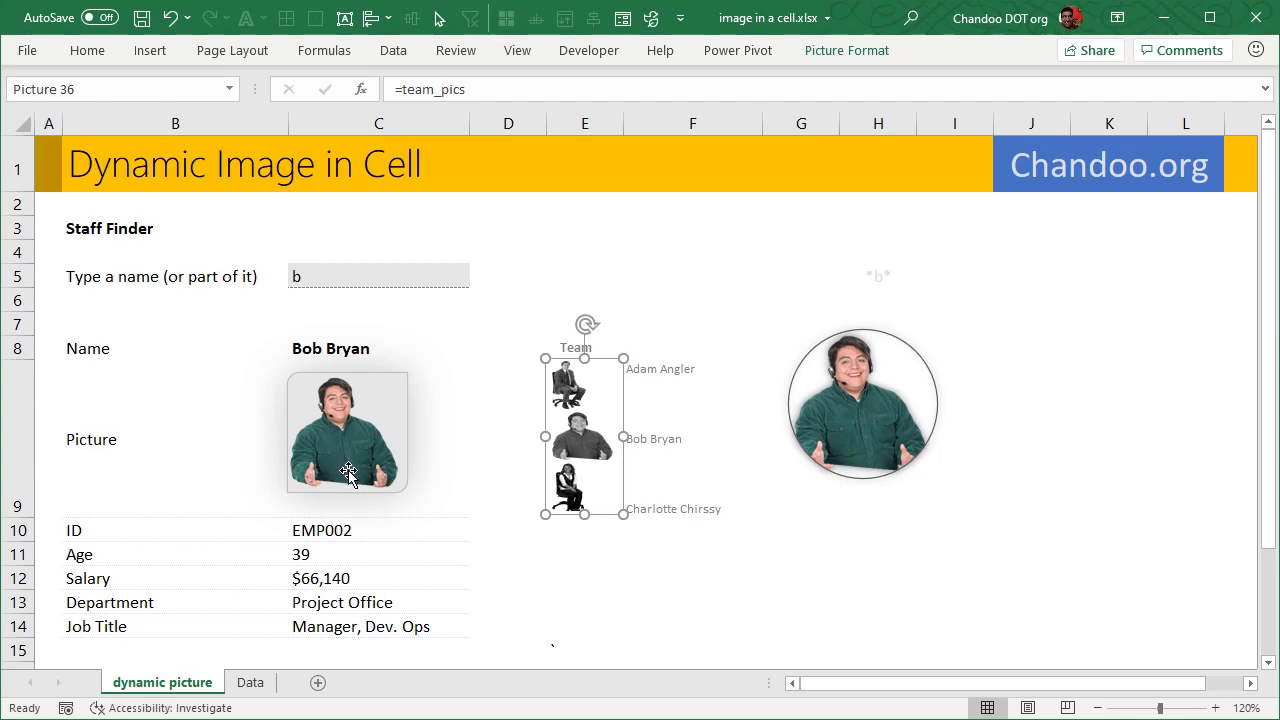
pyautogui.click(680, 598)
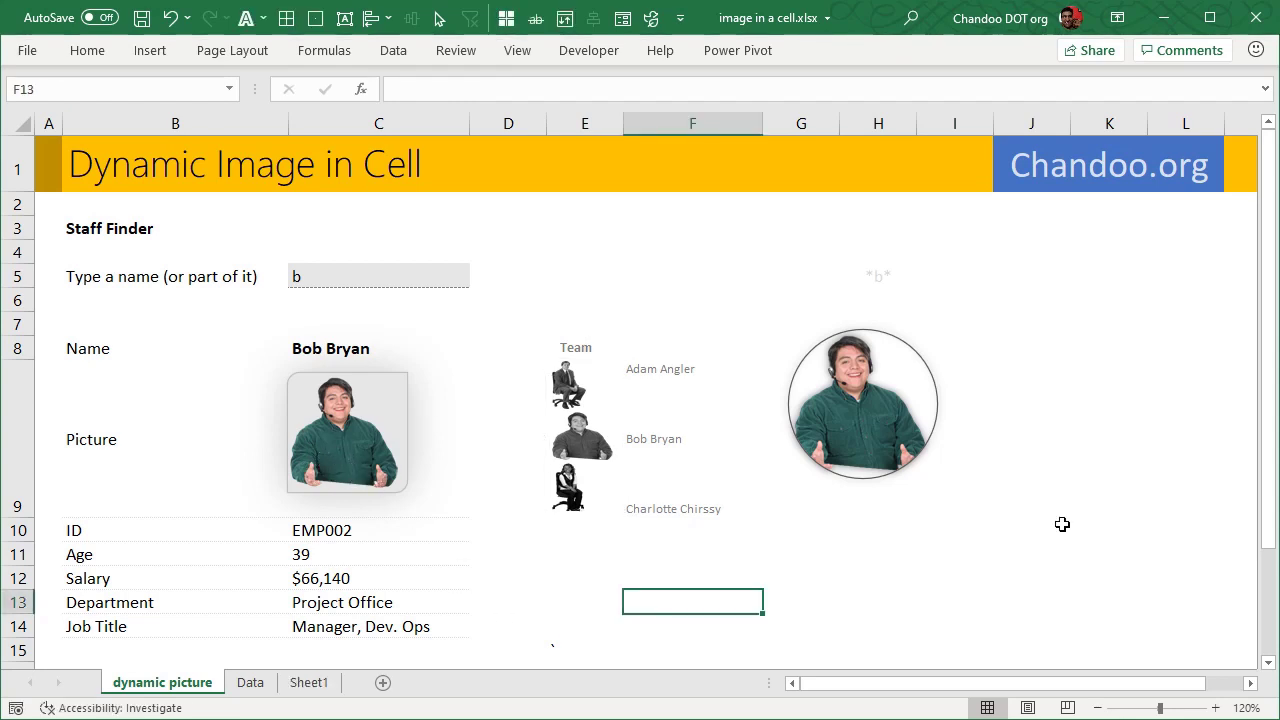